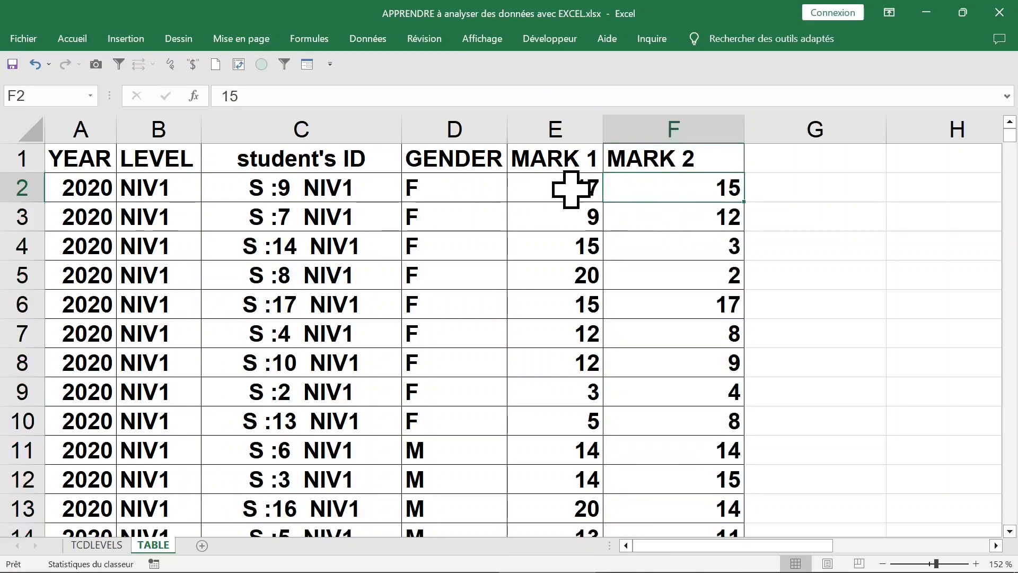
Step: Insert a pivot table based on the range TABLE!$A$1:$F$425, placed on a new worksheet
left_click(647, 192)
left_click(522, 187)
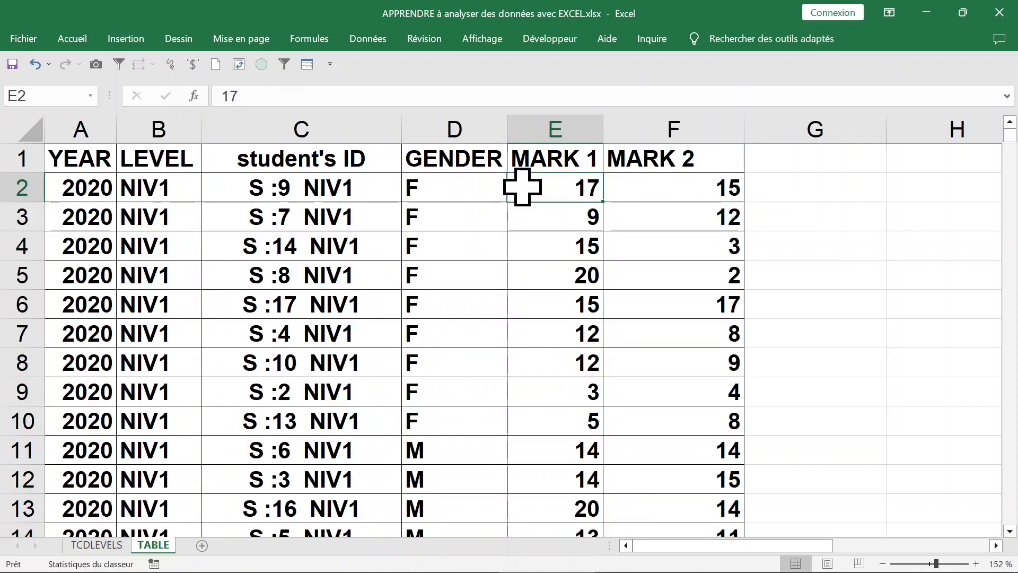
left_click(477, 187)
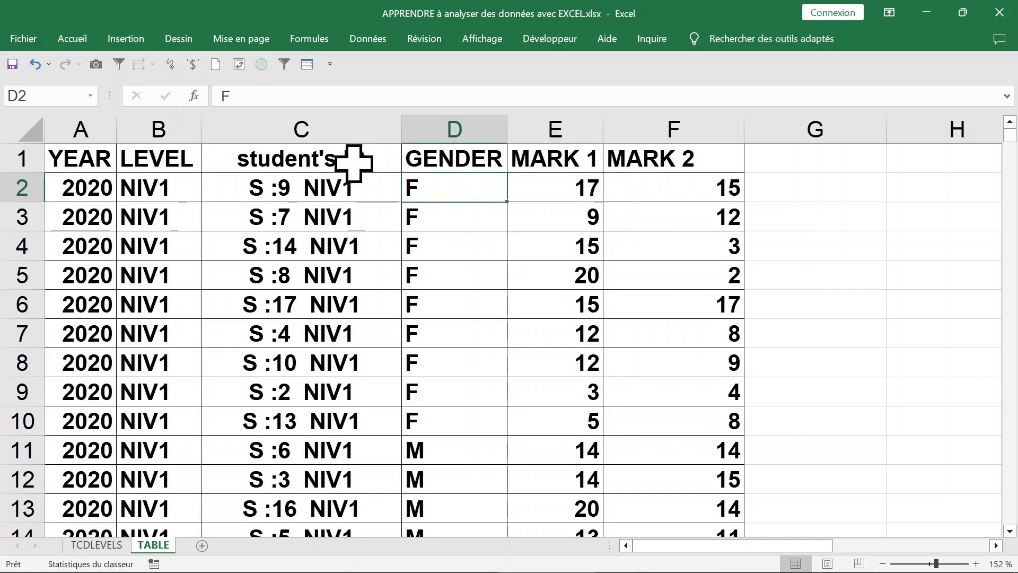
left_click(130, 40)
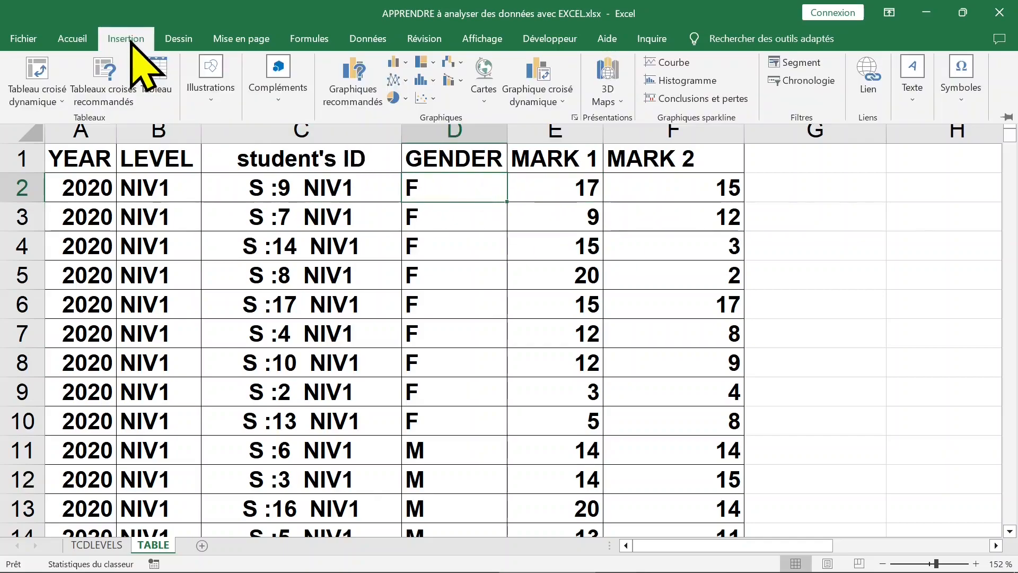
left_click(38, 85)
left_click(645, 287)
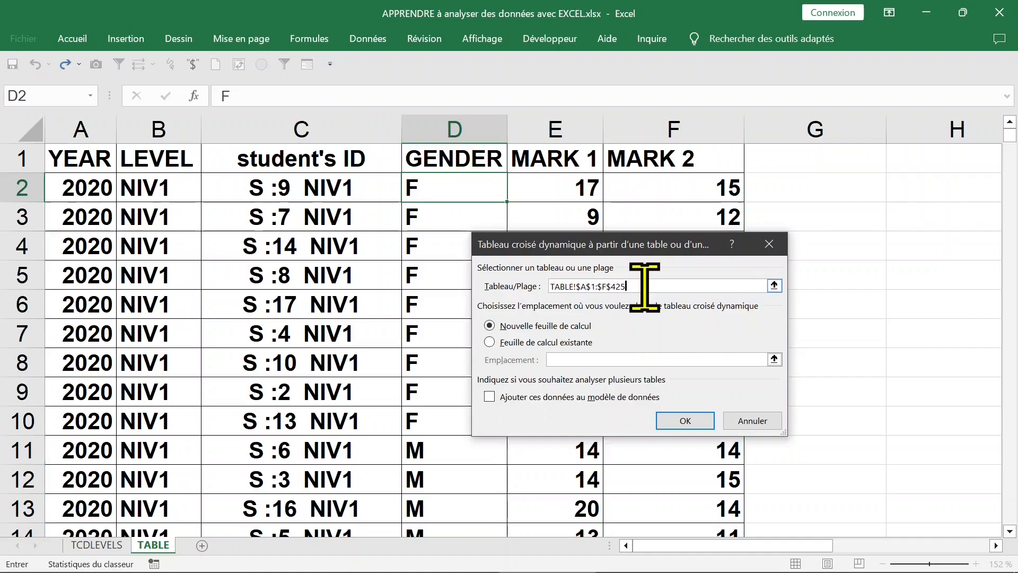
left_click(684, 422)
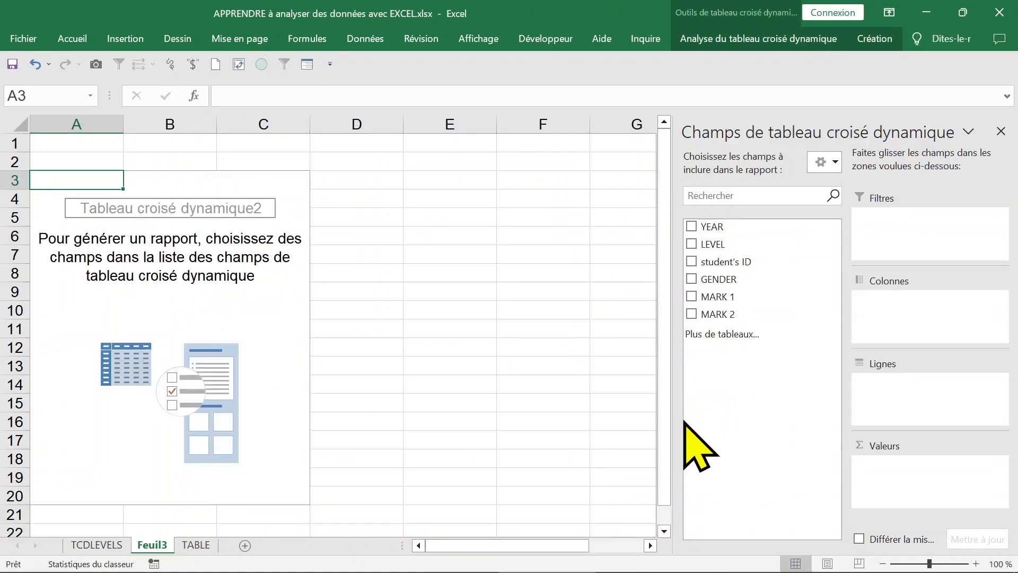
Step: Rename the new pivot table sheet as tcdnotes
right_click(156, 551)
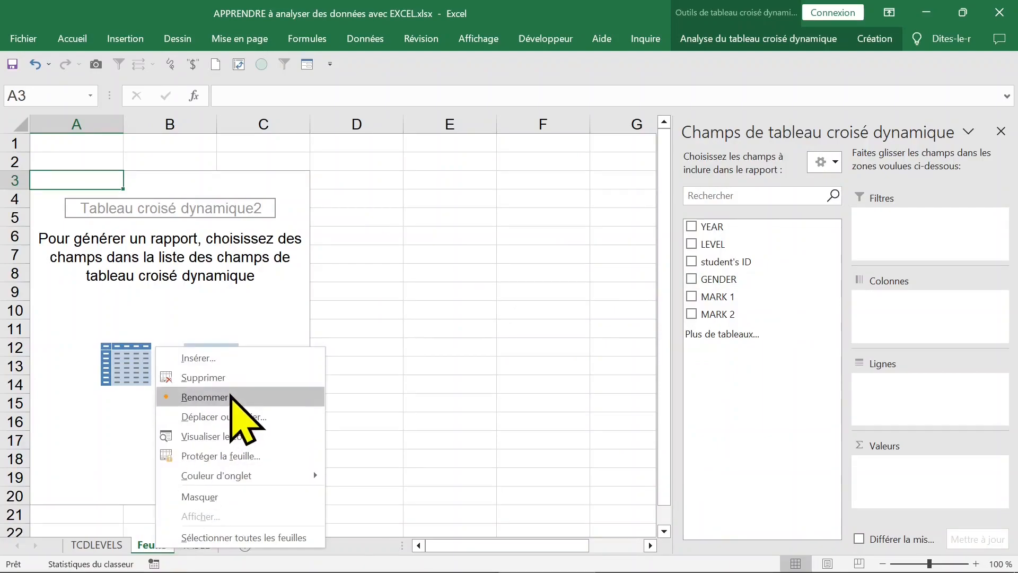
left_click(133, 463)
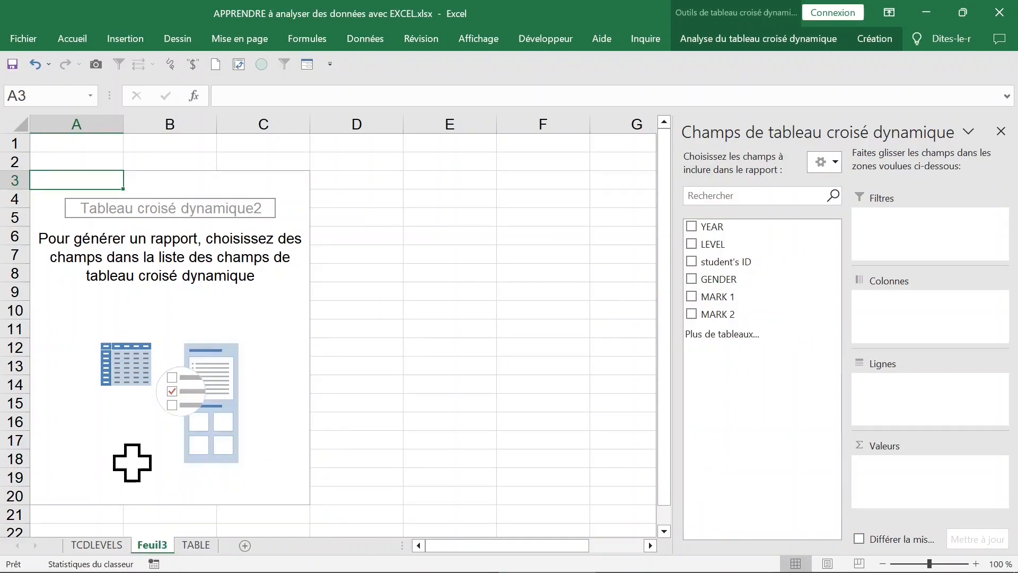
double_click(158, 548)
double_click(157, 548)
type("tcdnotes")
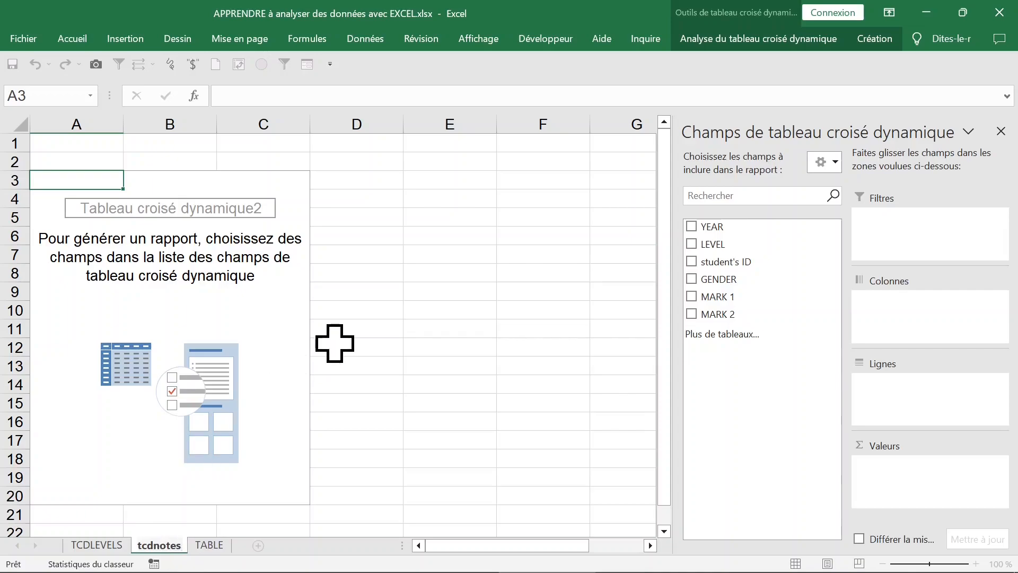
left_click(236, 291)
left_click(511, 293)
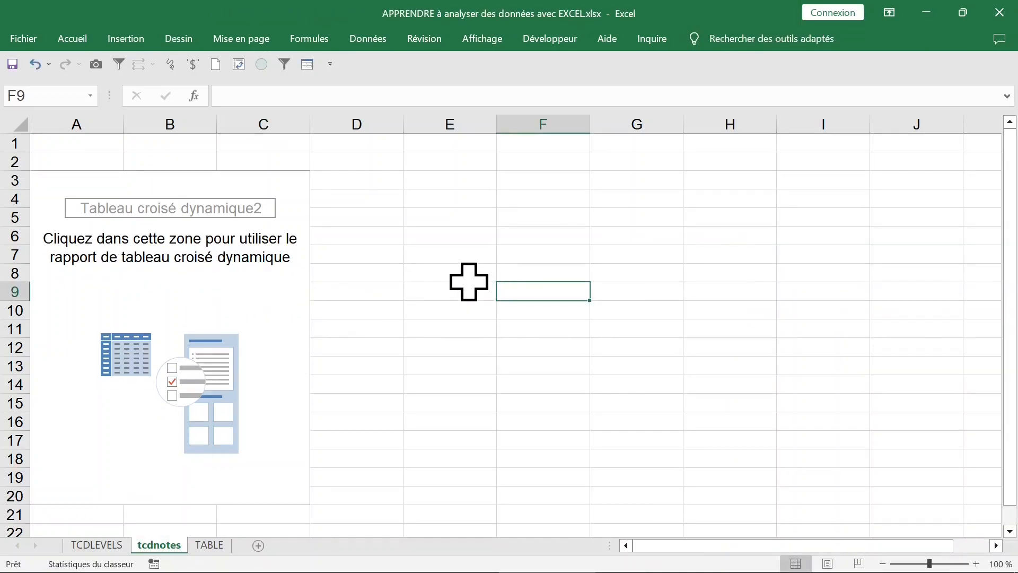
left_click(465, 286)
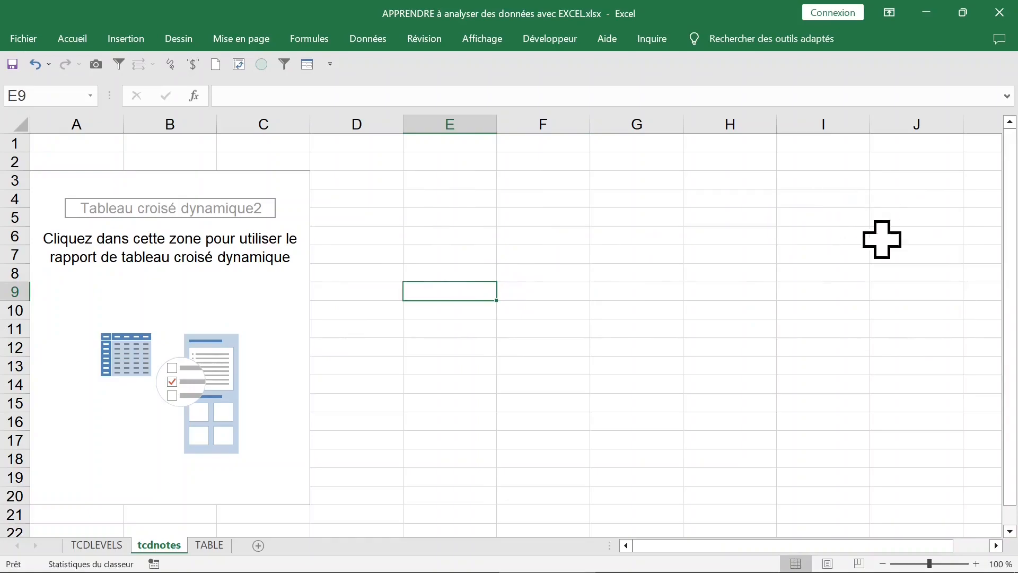
left_click(219, 270)
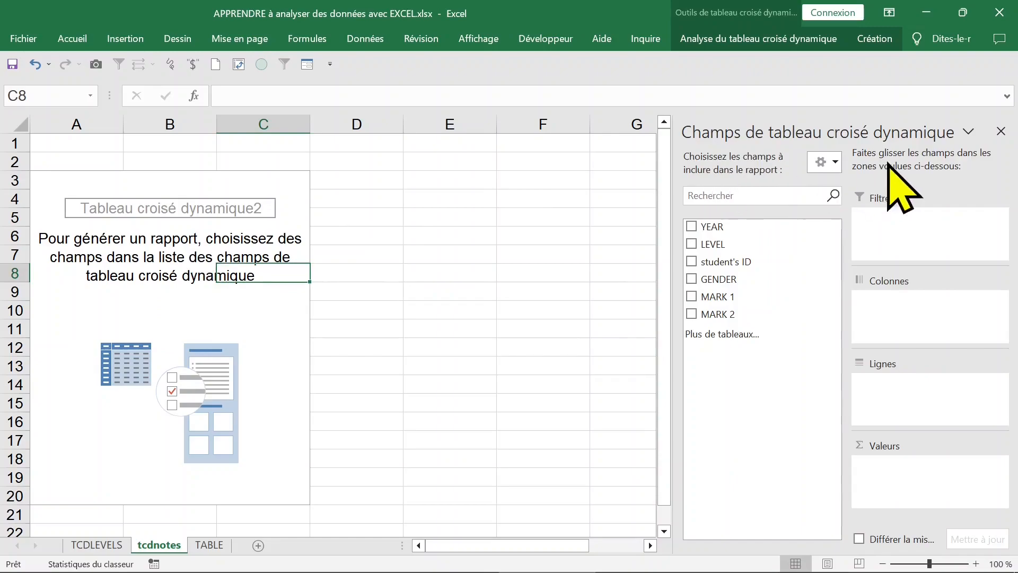
left_click(691, 244)
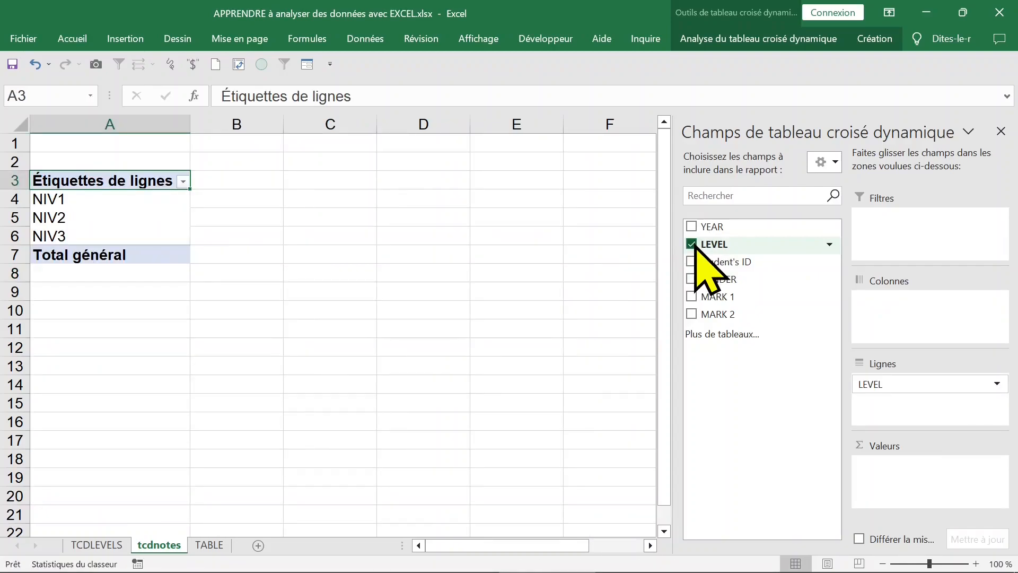
left_click(692, 244)
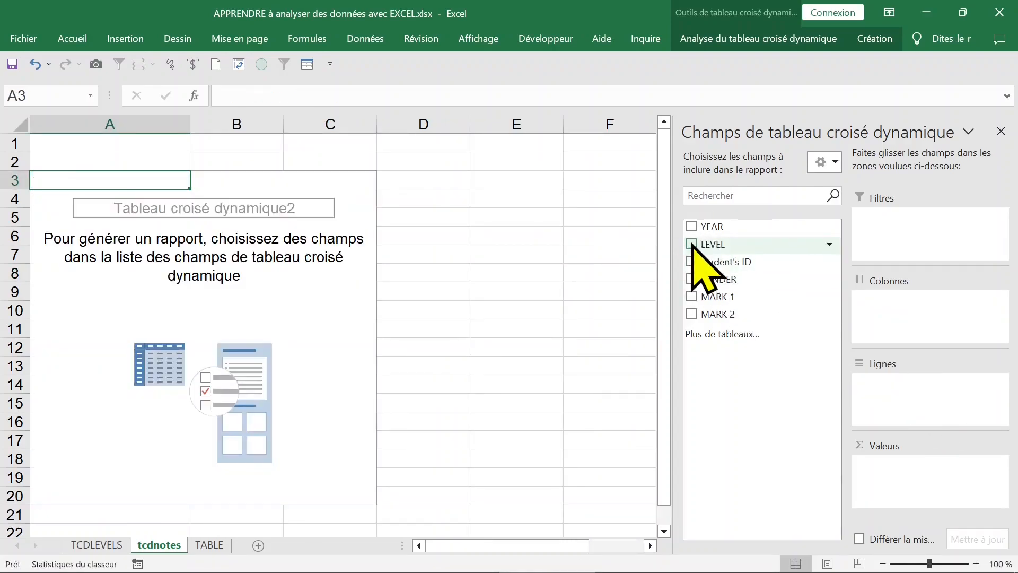
Step: Build the pivot table with LEVEL in the columns, GENDER in the rows and the count of LEVEL as values
left_click_drag(717, 244, 898, 313)
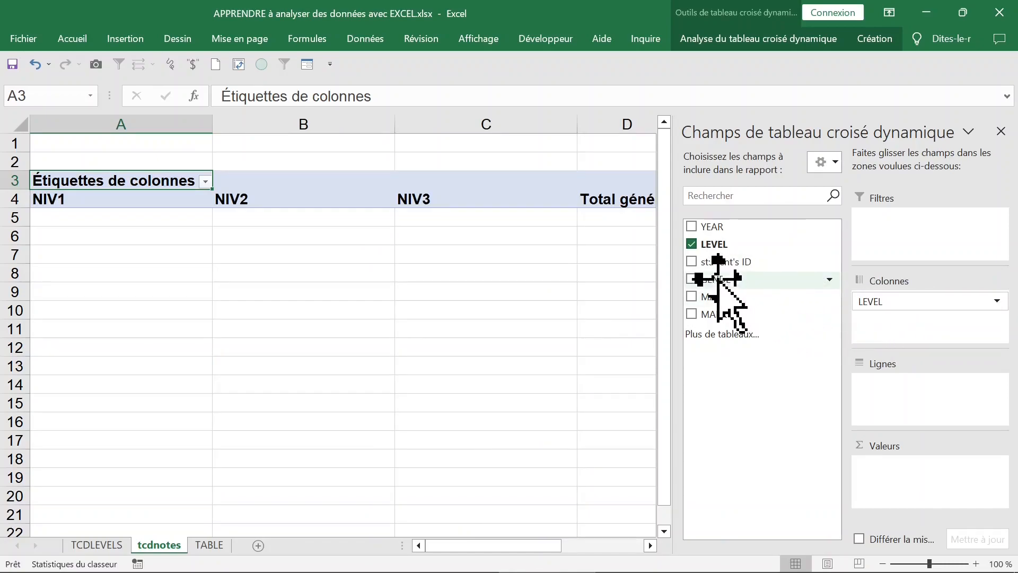
left_click_drag(717, 279, 868, 385)
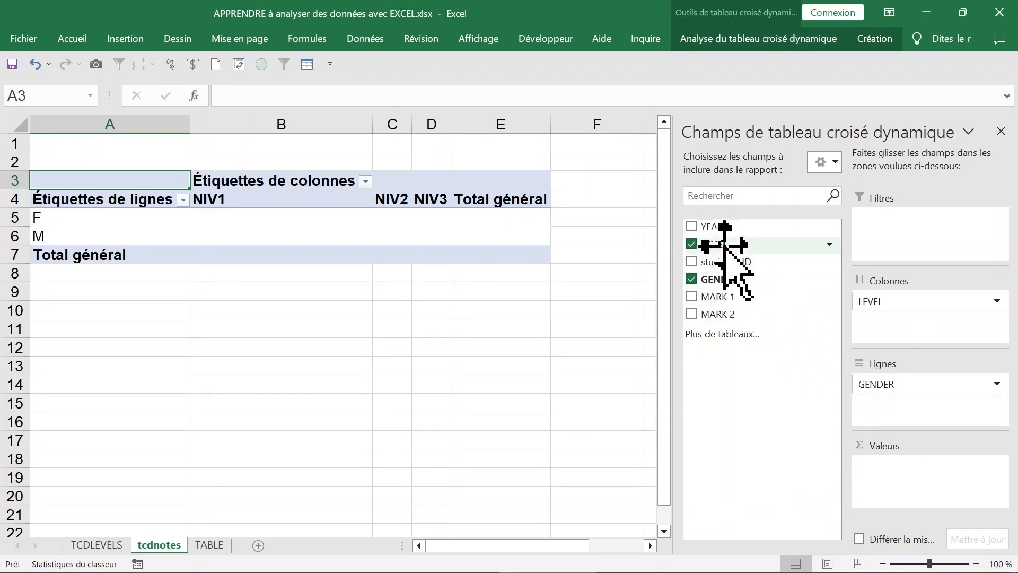
left_click_drag(726, 244, 896, 480)
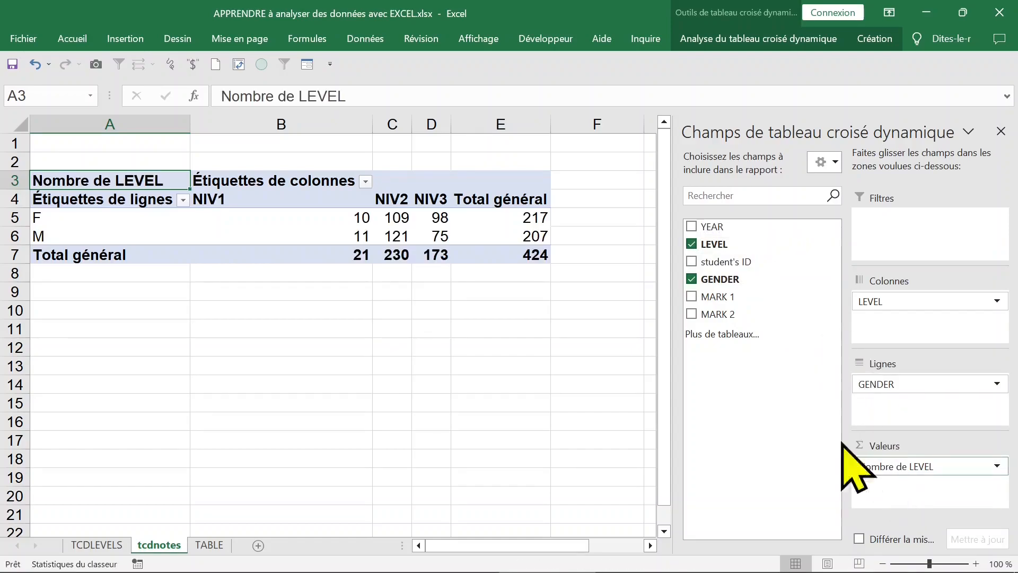
left_click(498, 341)
left_click(348, 220)
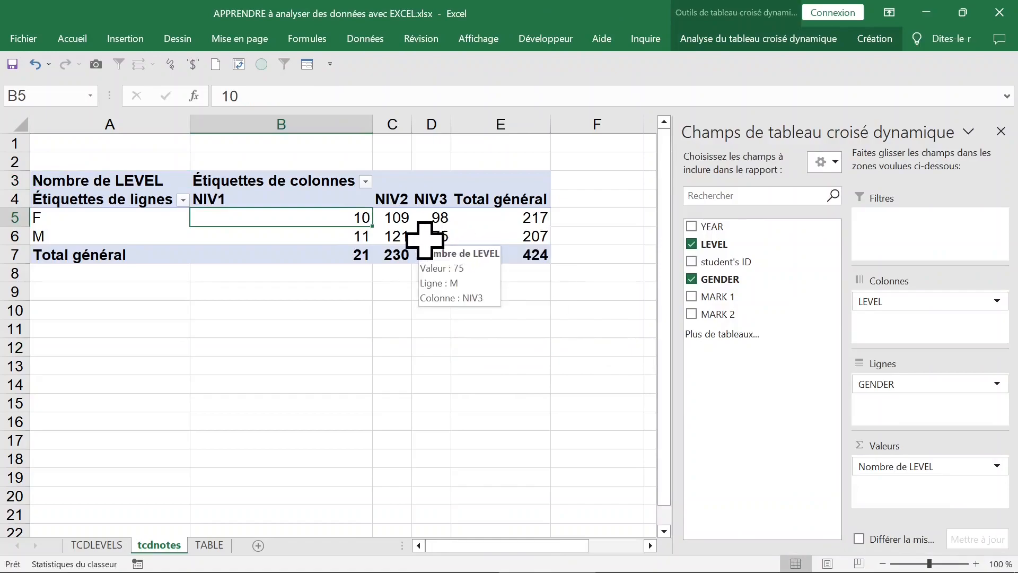
mouse_move(461, 213)
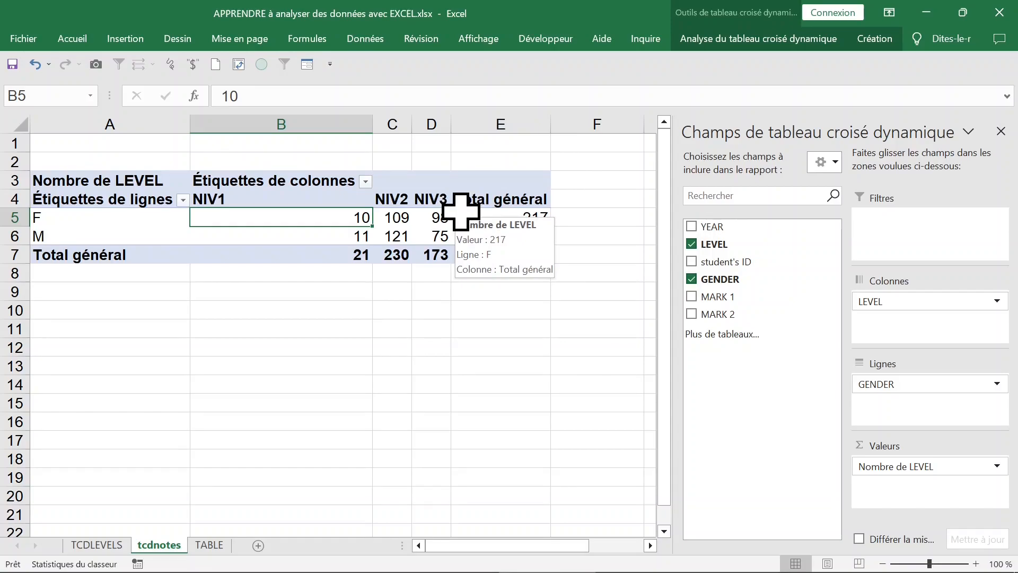
Step: Change the pivot table's report layout to tabular form, with the GENDER and LEVEL field names as headings
left_click(403, 218)
left_click(880, 40)
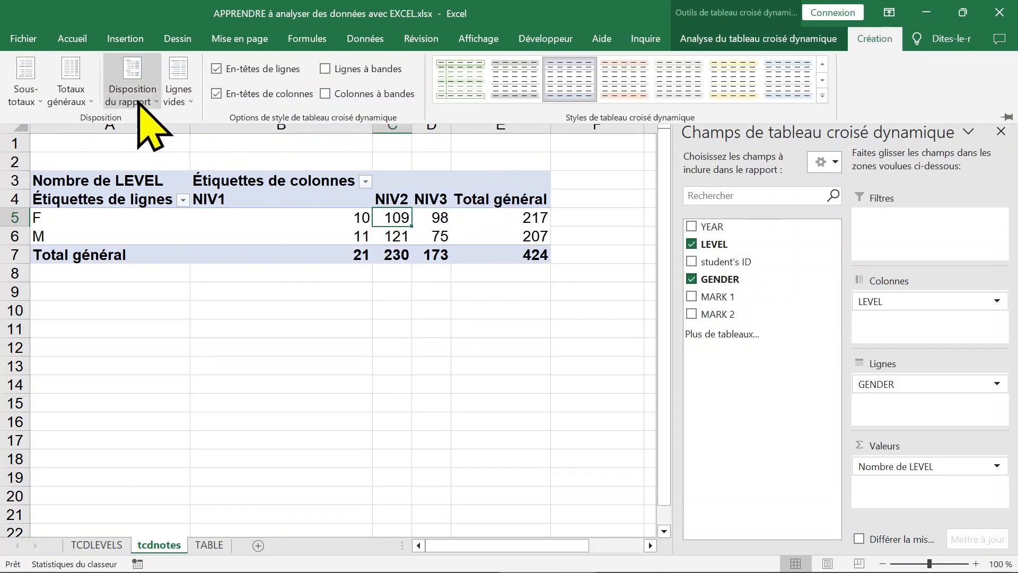
left_click(150, 98)
left_click(153, 200)
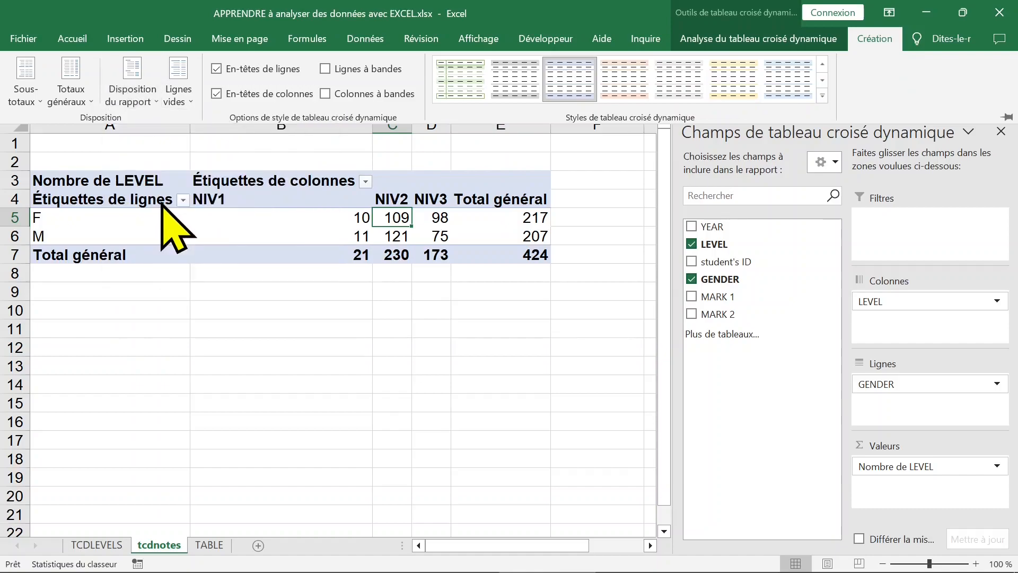
left_click(461, 324)
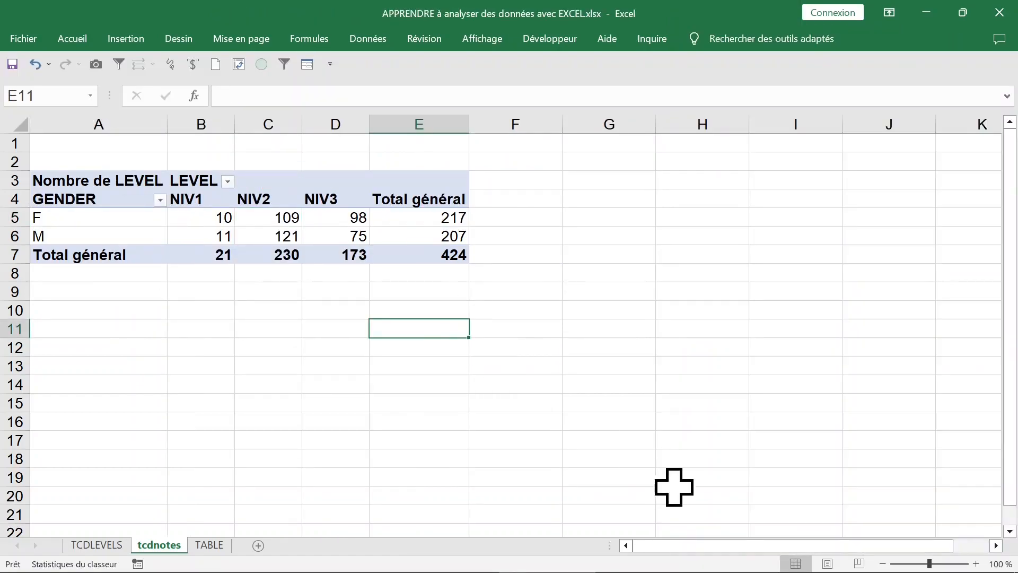
Step: Close the pivot table field list to leave the whole enlarged table in view
left_click_drag(940, 567, 951, 568)
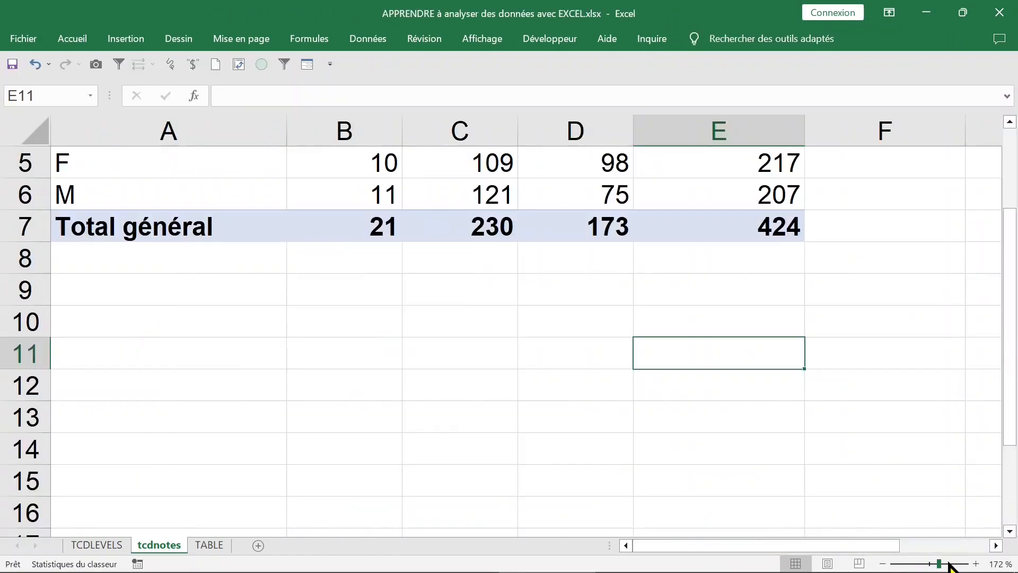
scroll(730, 446, "up", 2)
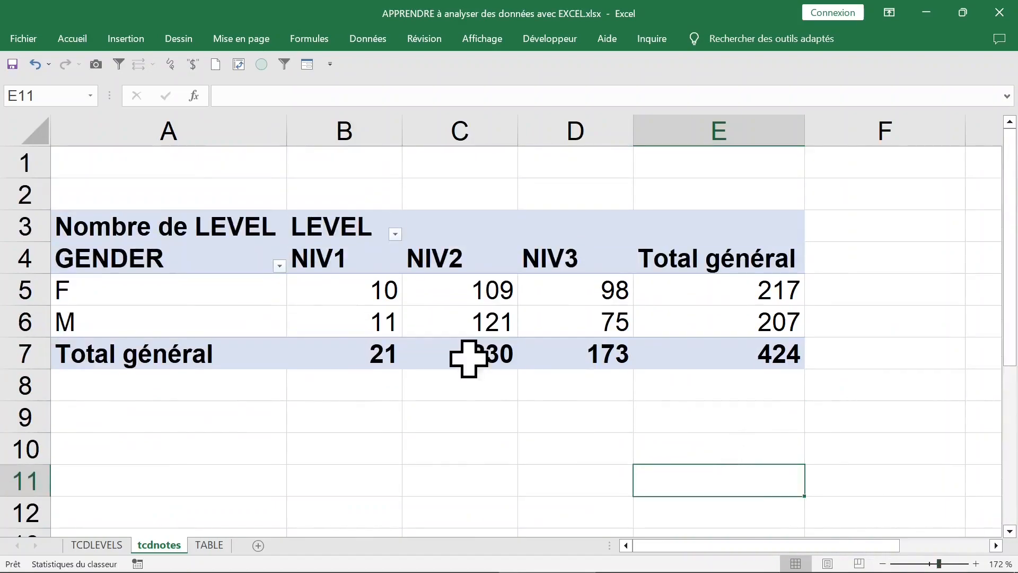
left_click(337, 317)
left_click(352, 267)
left_click(354, 299)
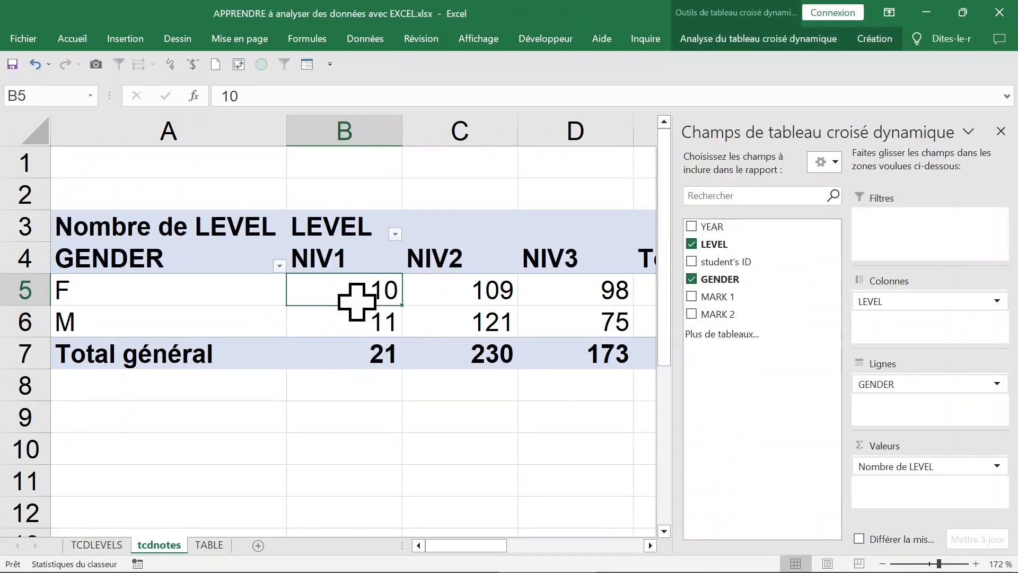
left_click(1000, 132)
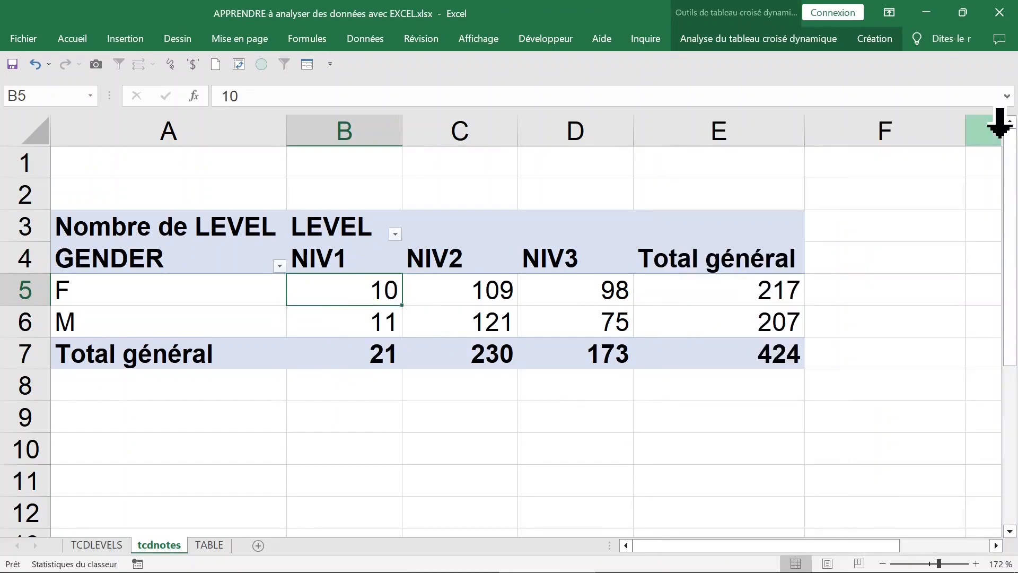
Step: Examine the row and column headings, the counts by gender for each level and the totals in the pivot table
left_click(331, 262)
left_click(6, 257)
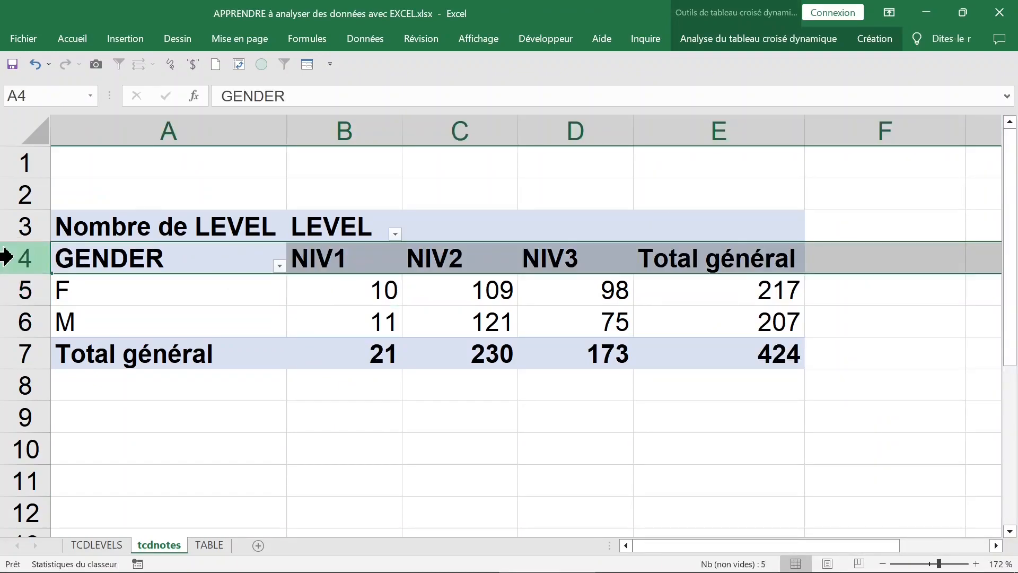
left_click(74, 289)
left_click(161, 117)
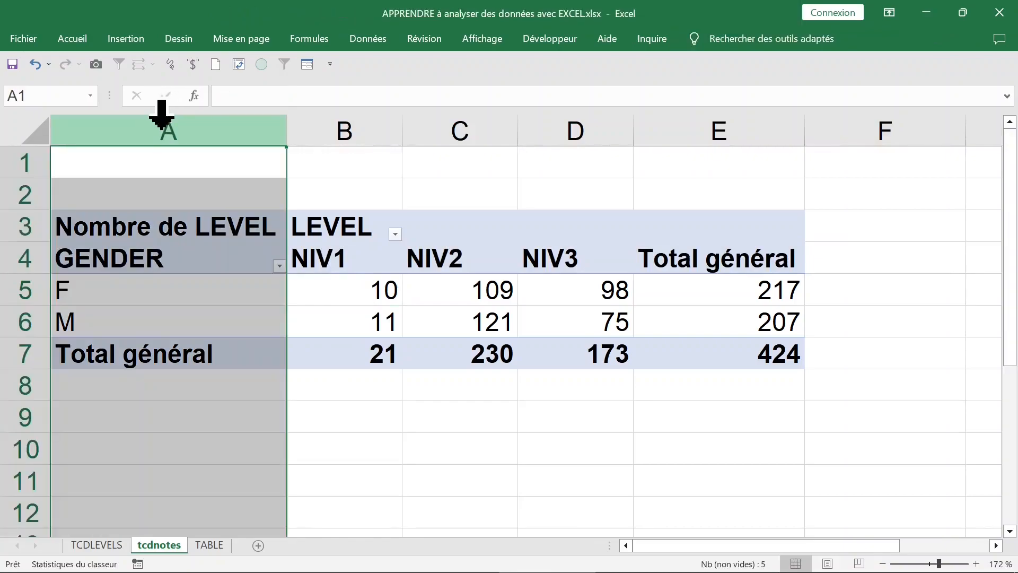
left_click(344, 287)
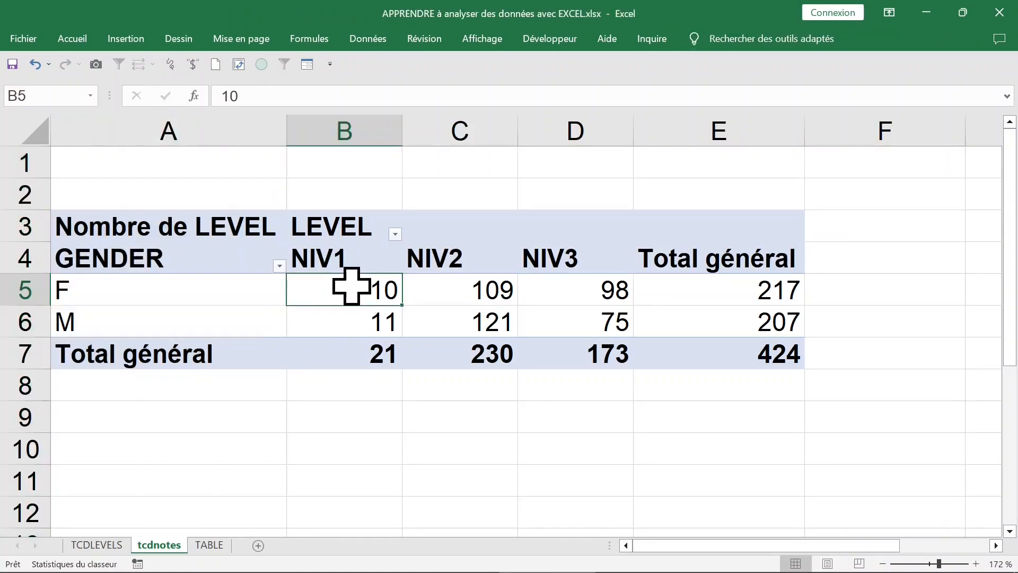
left_click(340, 261)
left_click_drag(357, 289, 373, 319)
left_click_drag(470, 291, 470, 320)
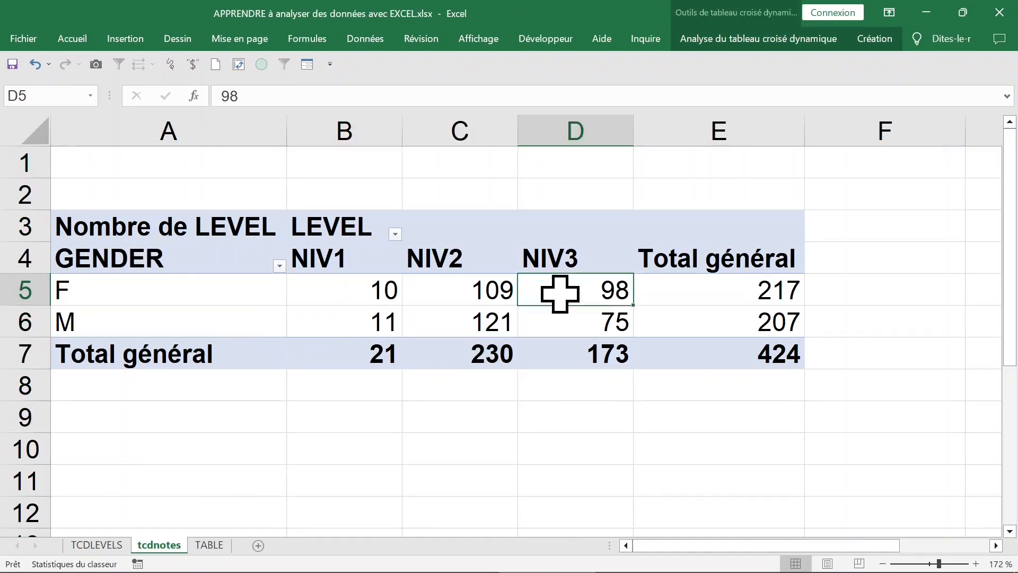
left_click_drag(557, 291, 561, 332)
left_click(733, 352)
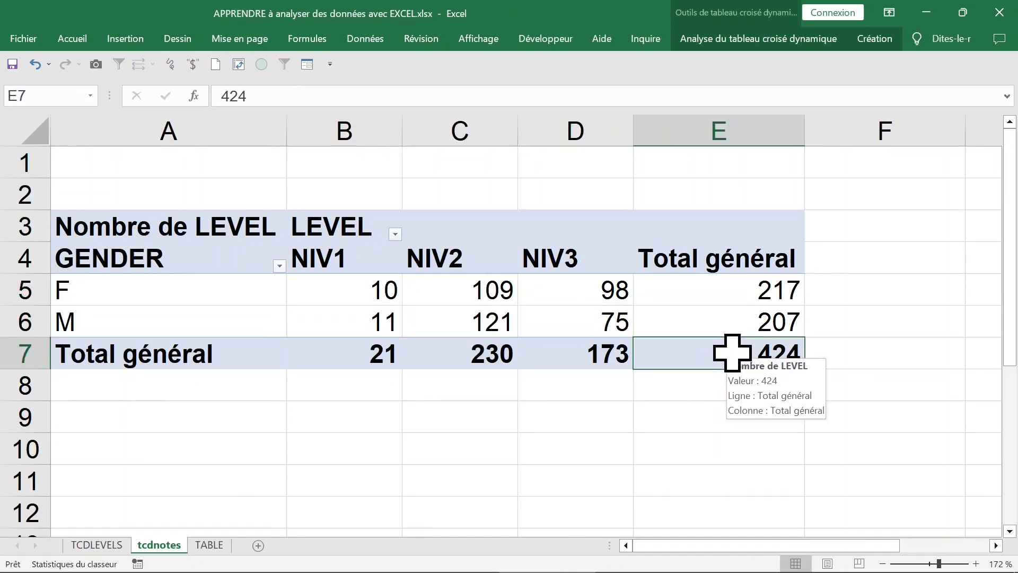
left_click(564, 360)
left_click(329, 279)
left_click_drag(329, 279, 329, 342)
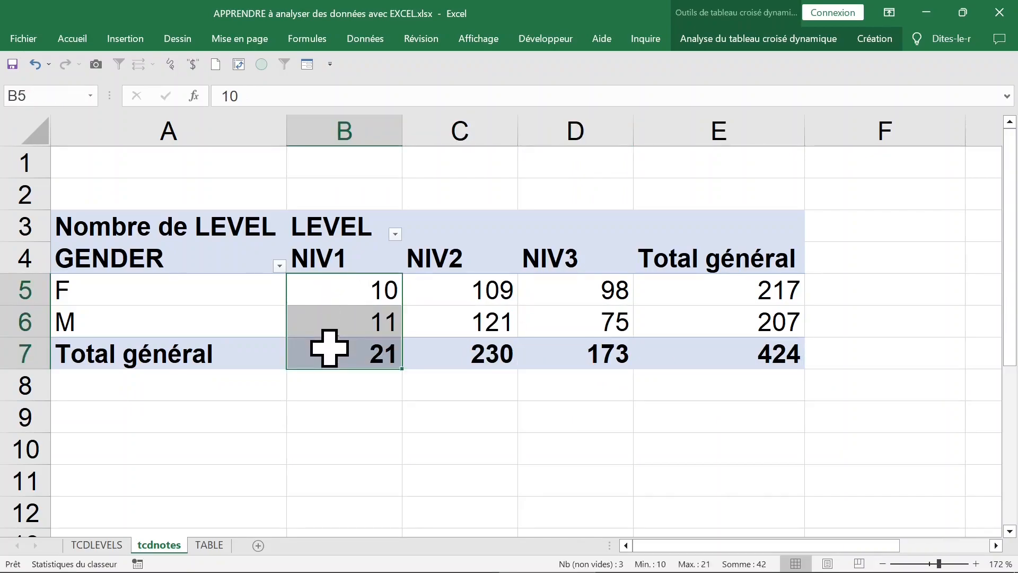
Step: Show the pivot table's count values as a percentage of the column total
left_click(360, 295)
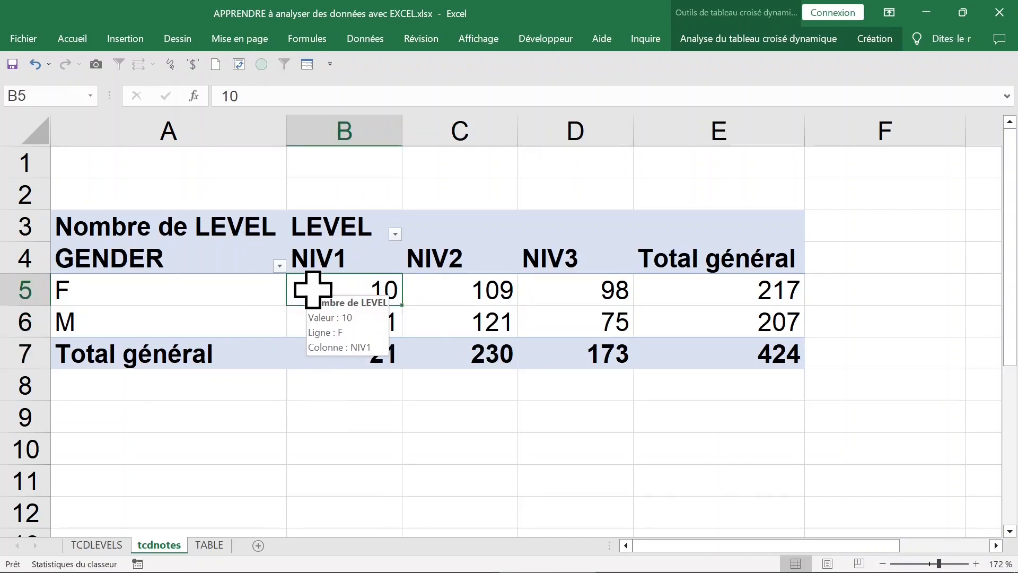
right_click(313, 289)
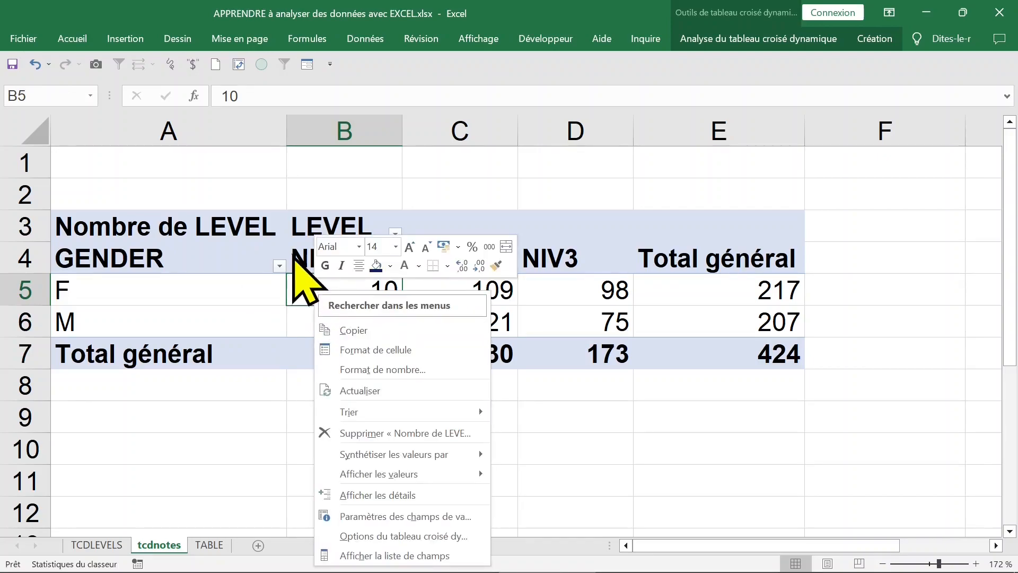
mouse_move(414, 469)
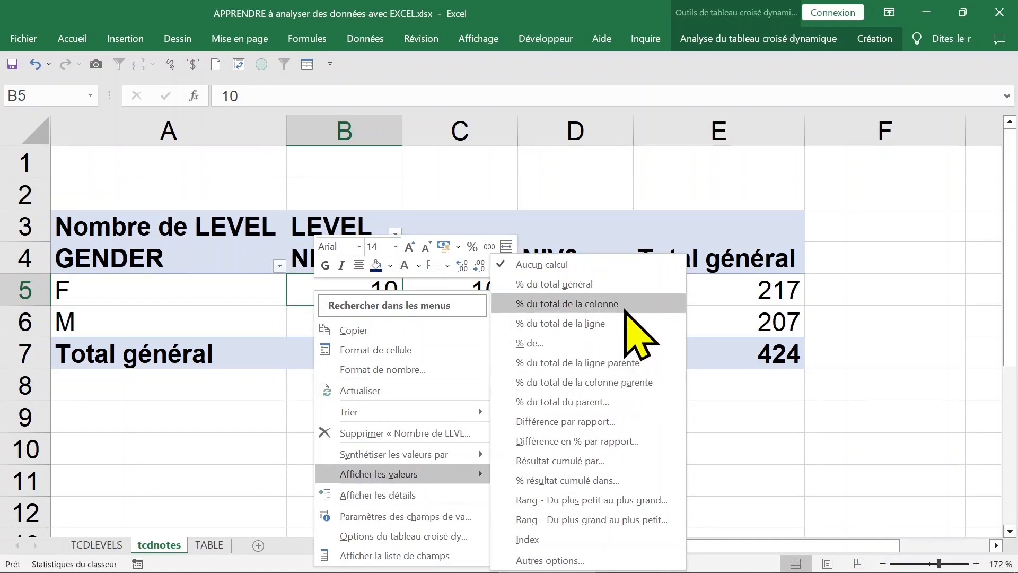
left_click(631, 305)
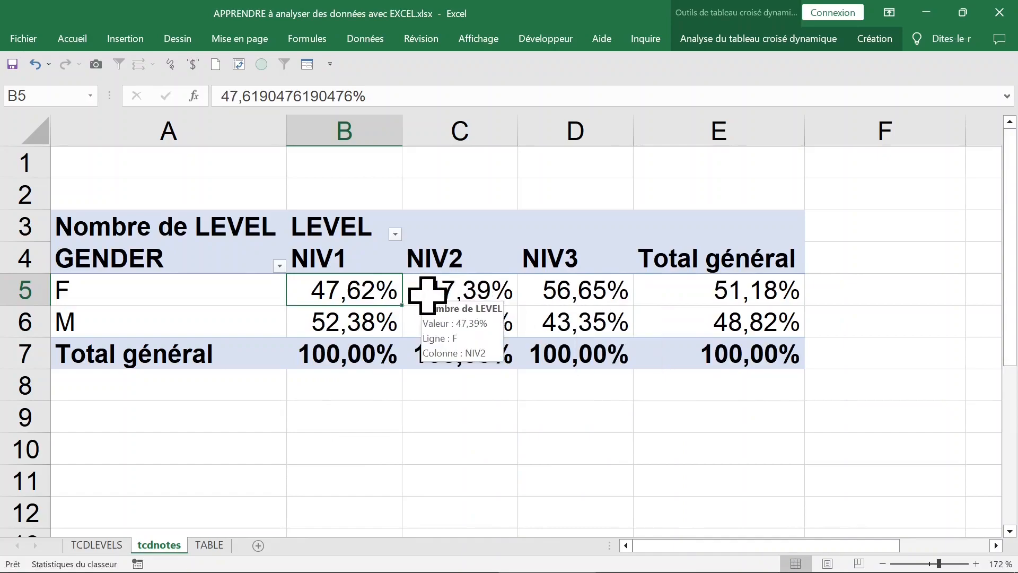
Step: Undo the percentage-of-column-total display and select the pivot table's gender counts for NIV1 to NIV3
left_click(37, 291)
left_click(364, 291)
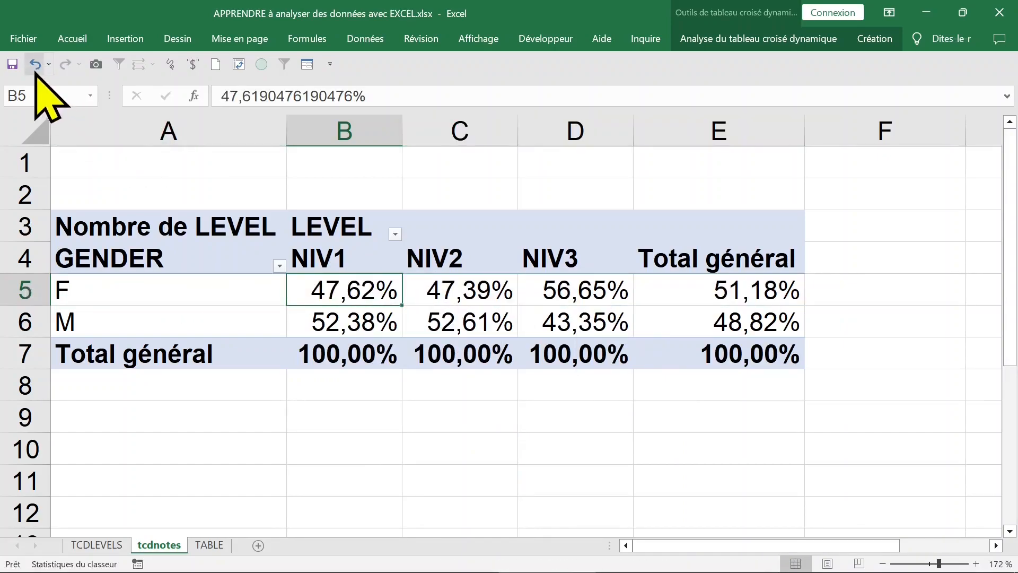
left_click(35, 64)
left_click(463, 289)
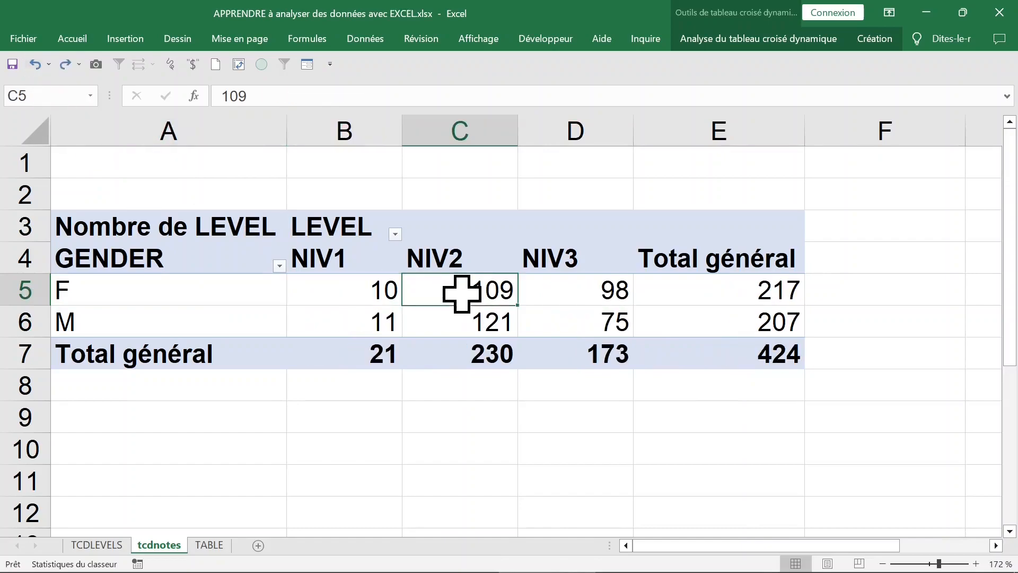
left_click(579, 288)
left_click_drag(379, 287, 558, 320)
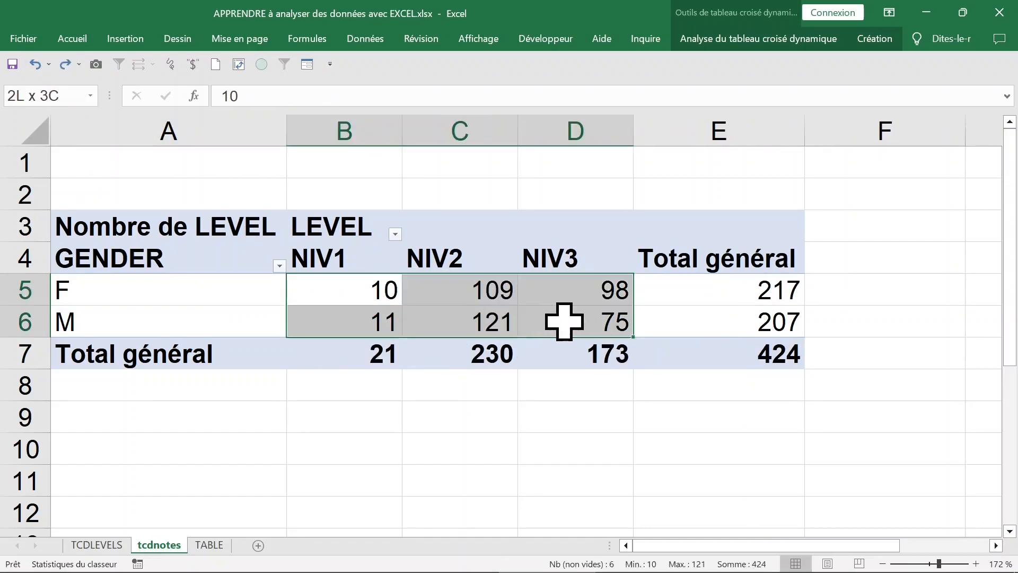
Step: Show the pivot table's count values as a percentage of the row total
left_click(466, 289)
right_click(469, 290)
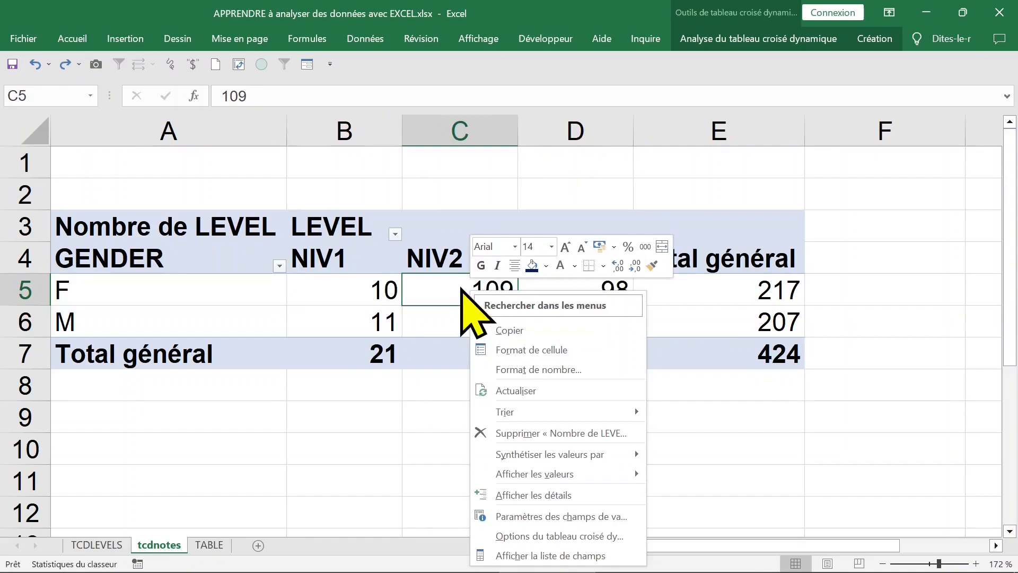
mouse_move(554, 456)
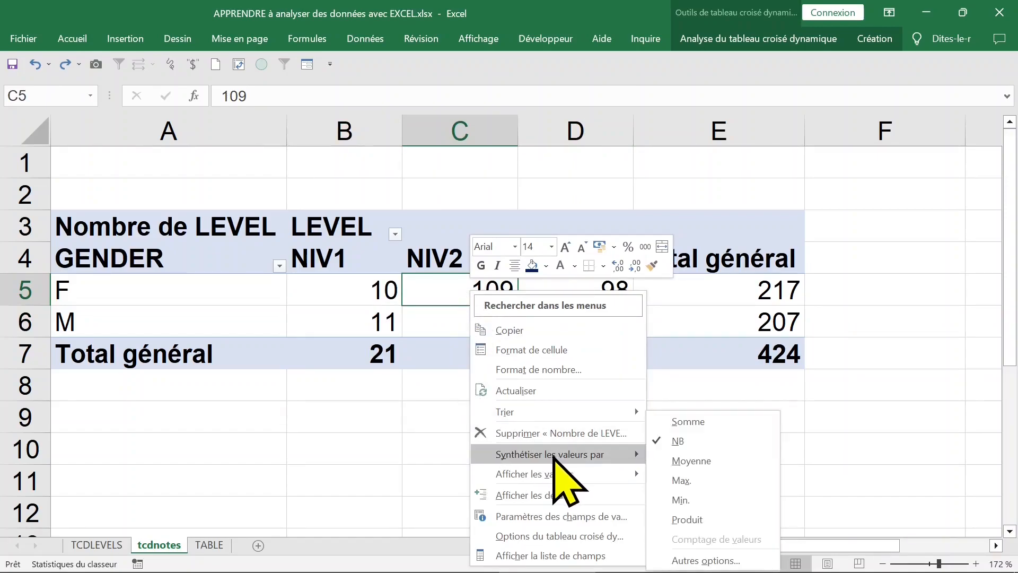
mouse_move(557, 474)
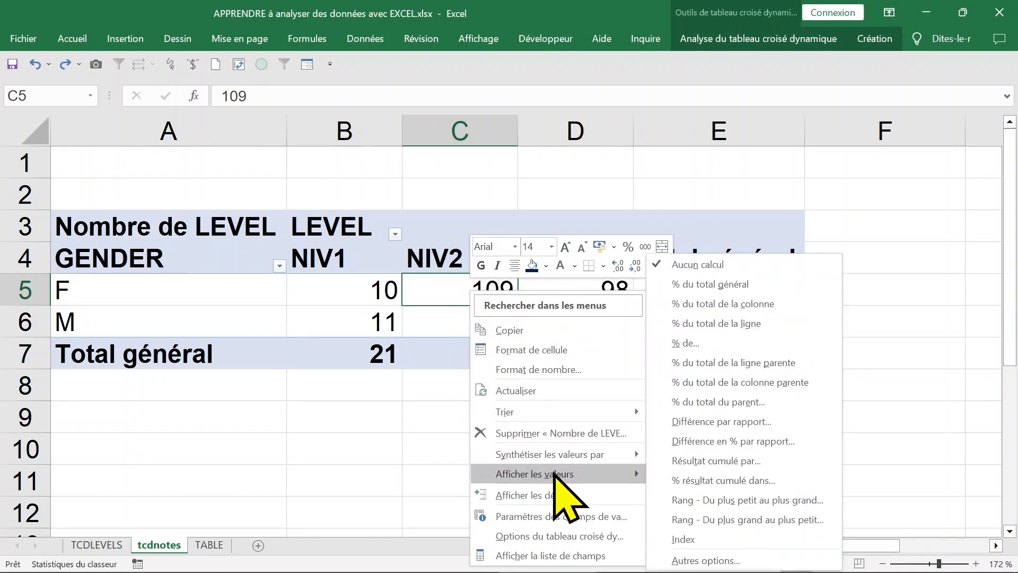
left_click(753, 323)
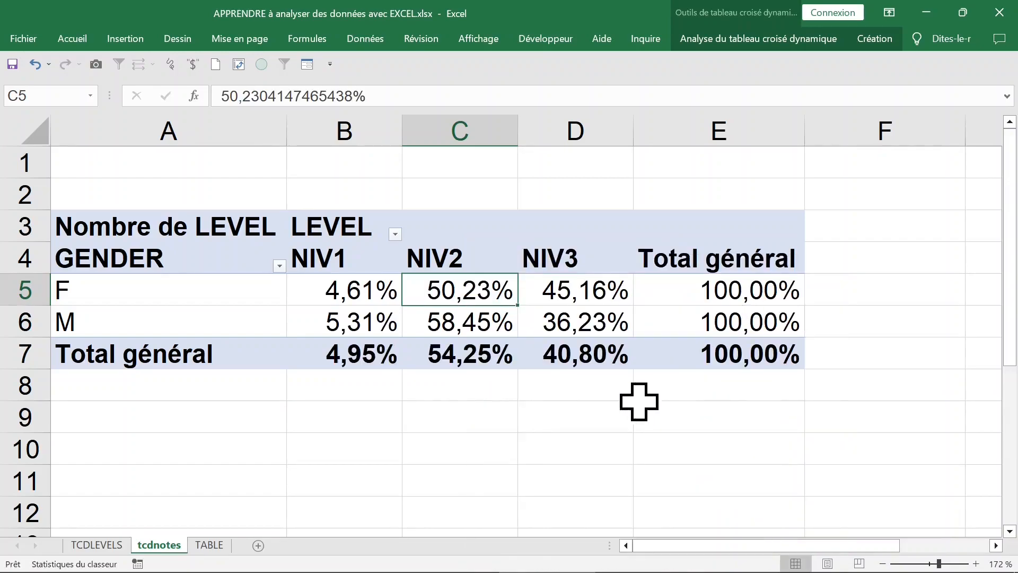
Step: Examine how the F and M students are distributed in percent across NIV1, NIV2 and NIV3
left_click(30, 290)
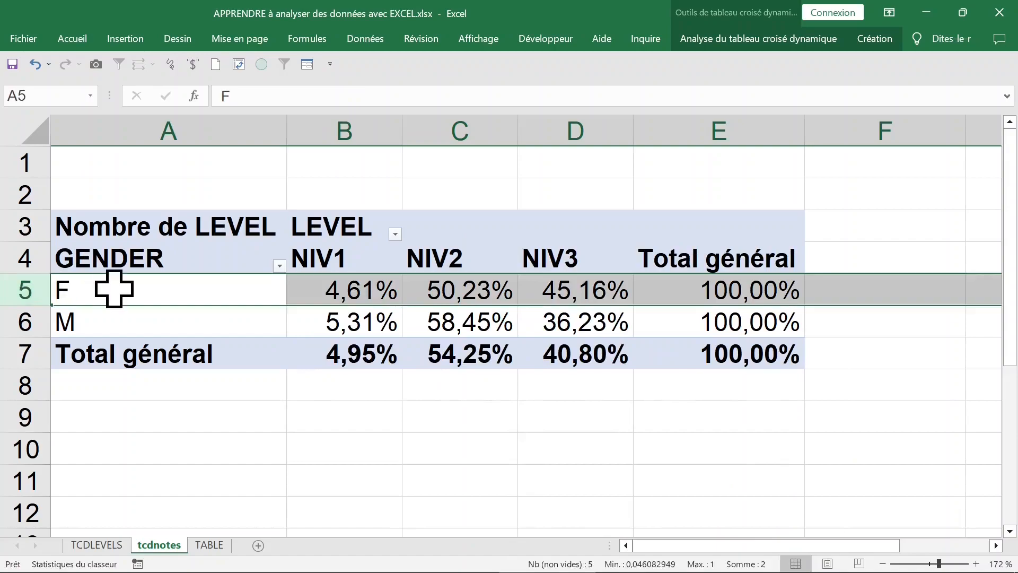
left_click(109, 284)
left_click(487, 293)
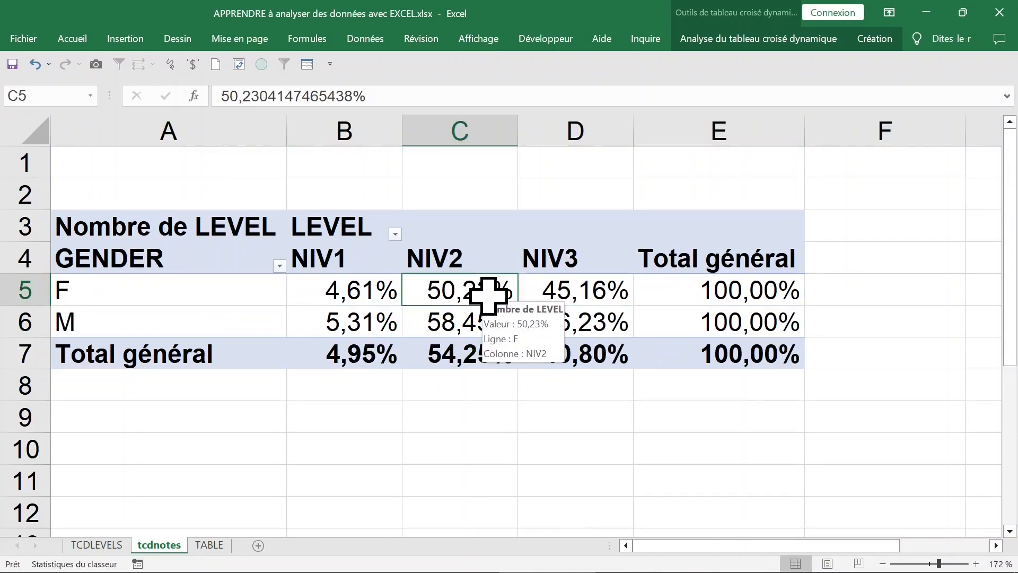
left_click(459, 256)
left_click(354, 289)
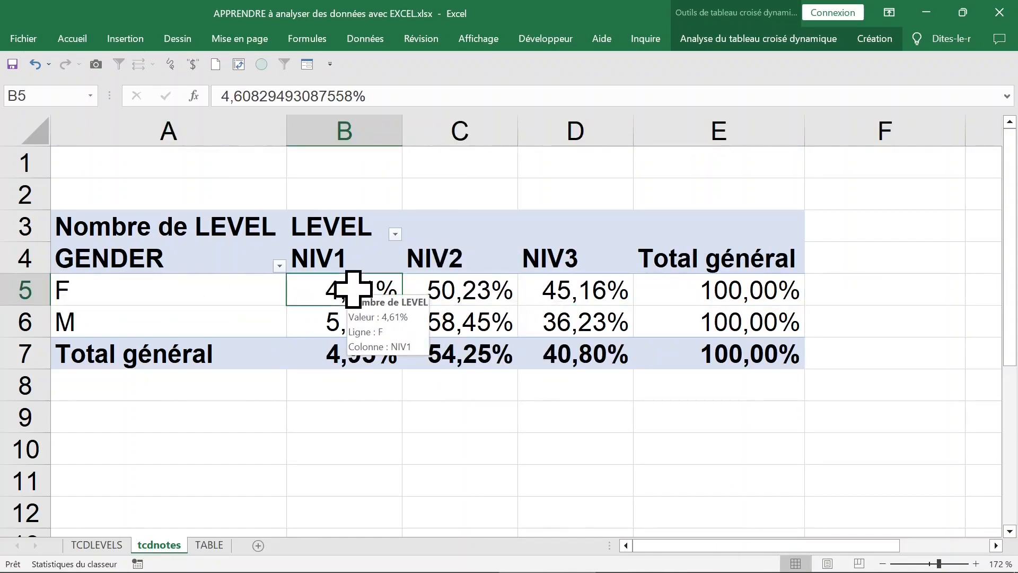
left_click(612, 290)
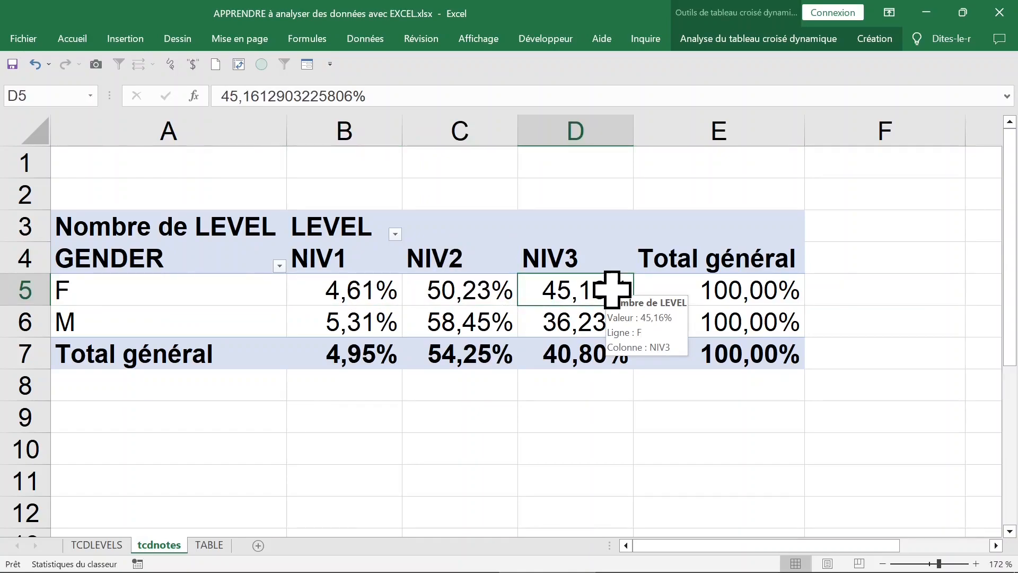
left_click(425, 321)
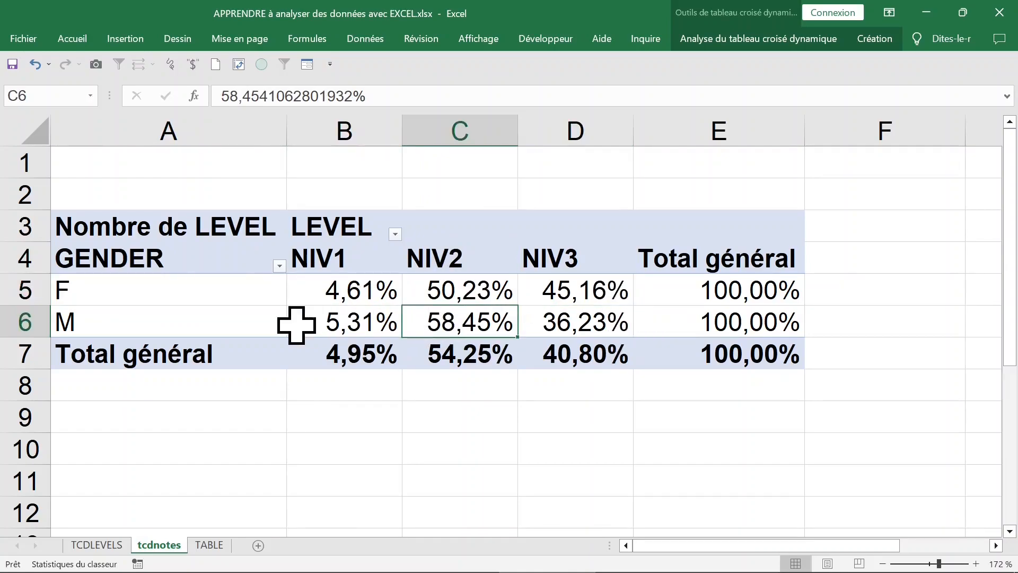
left_click(42, 321)
left_click(326, 322)
left_click(320, 261)
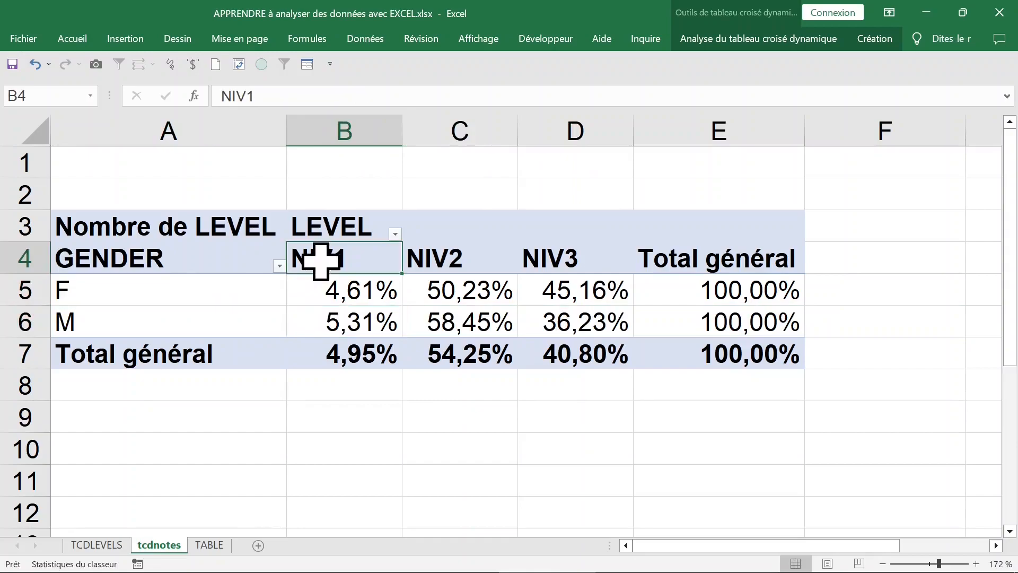
left_click(492, 326)
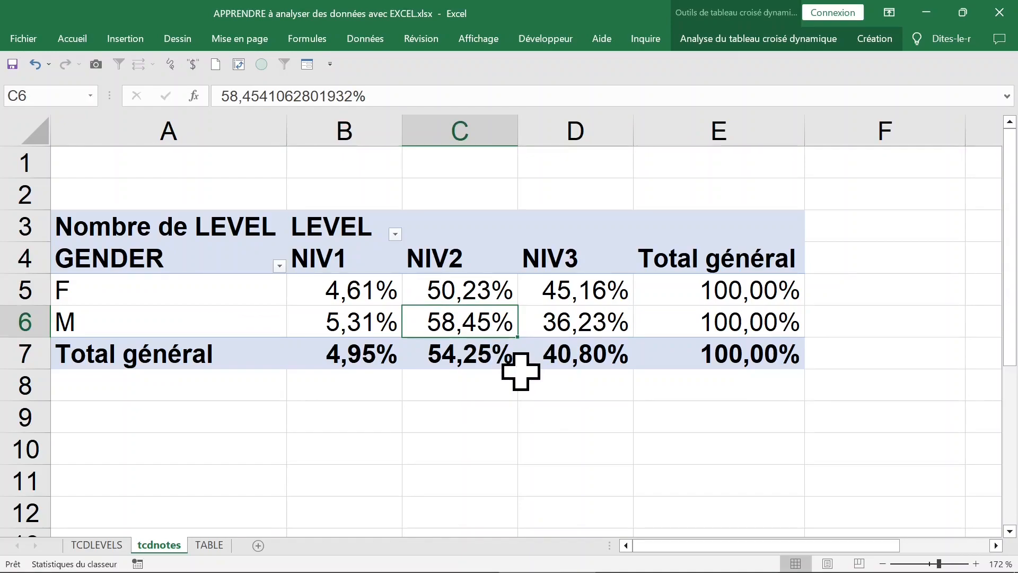
left_click(568, 323)
left_click(495, 385)
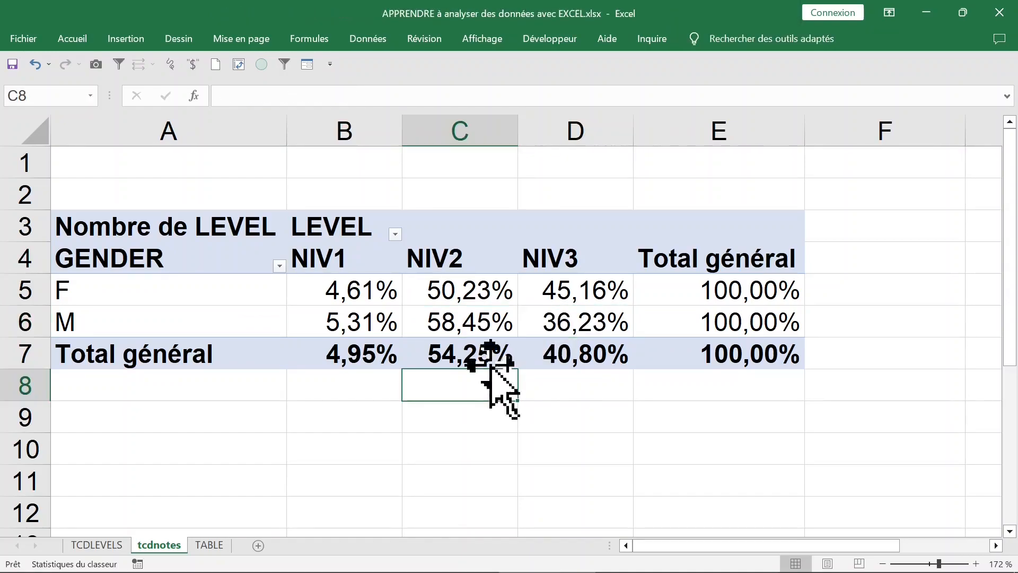
Step: Return the pivot table's values to plain counts by setting their display to no calculation
left_click(340, 287)
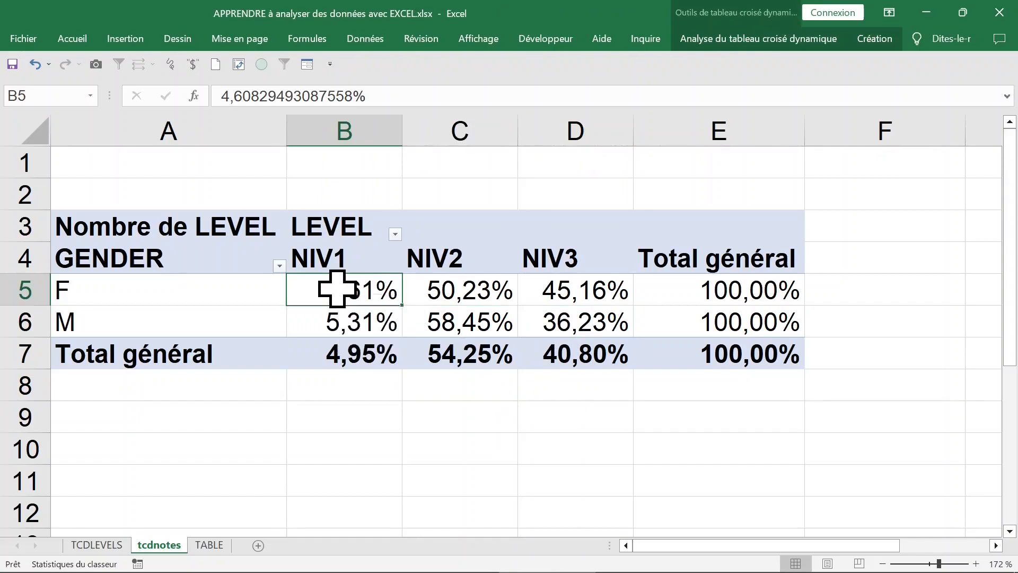
right_click(339, 293)
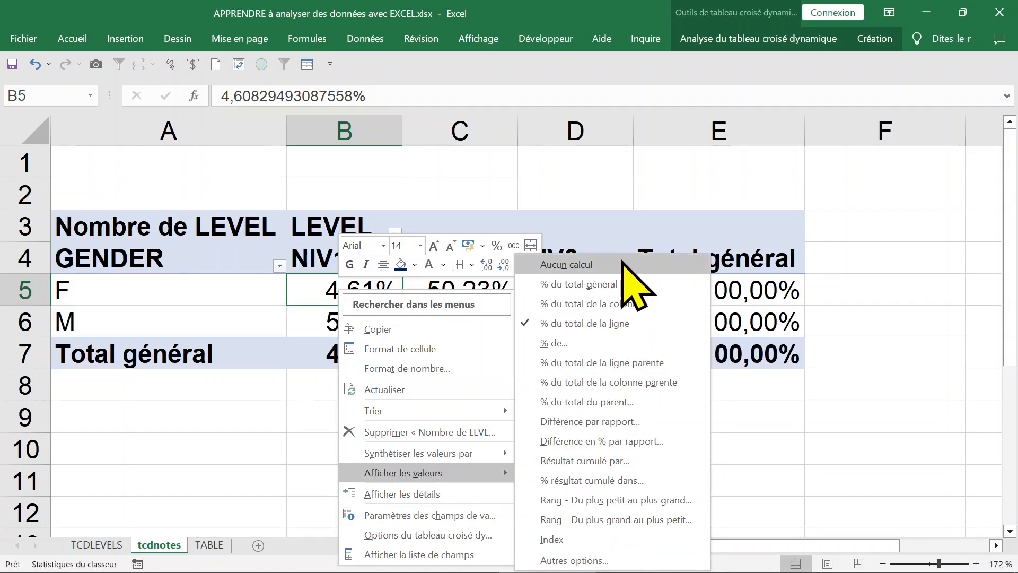
left_click(566, 264)
left_click(546, 277)
left_click(348, 277)
left_click(423, 284)
left_click(349, 286)
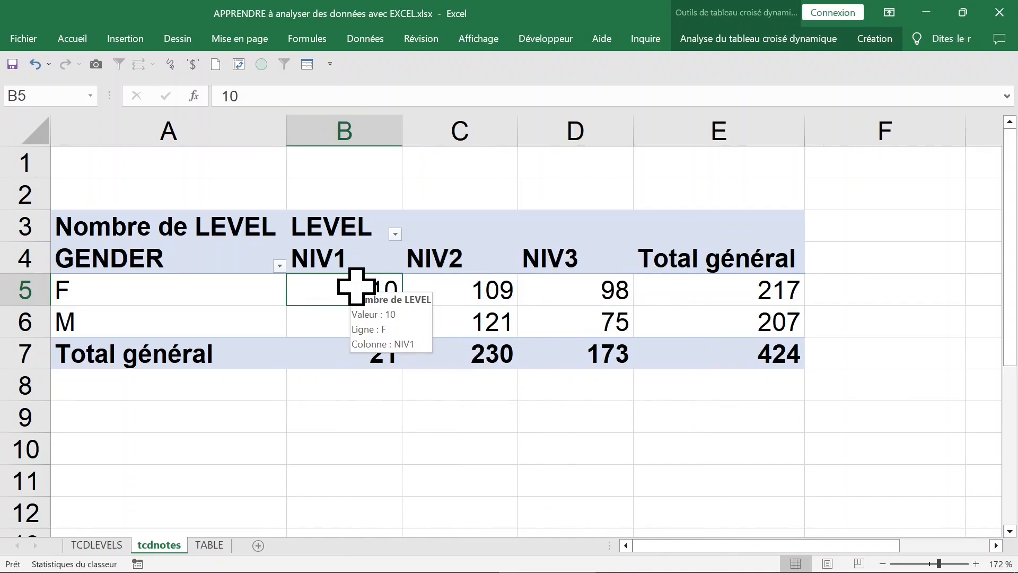
Step: Show the pivot table field list again beside the table
right_click(356, 287)
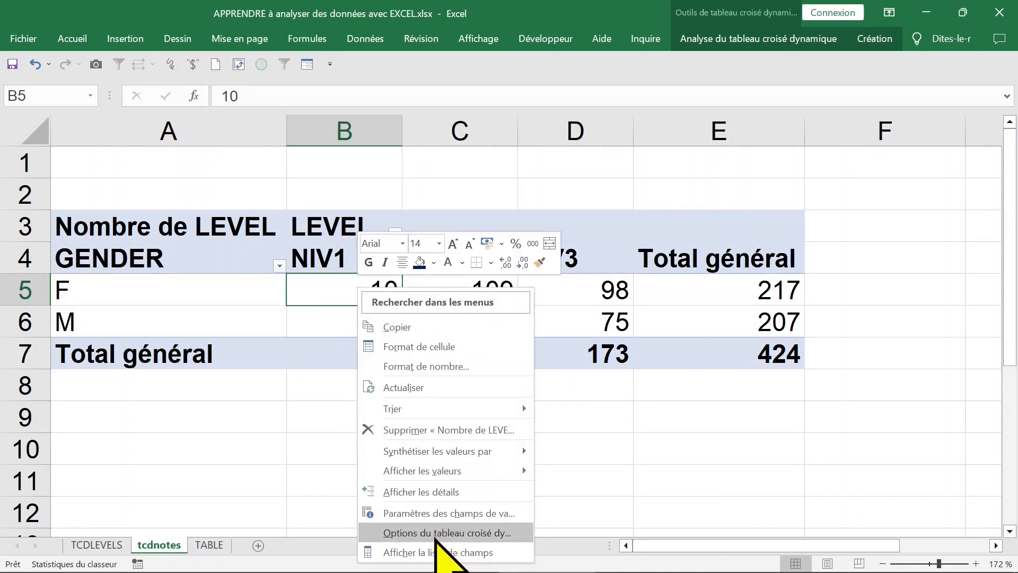
key("Escape")
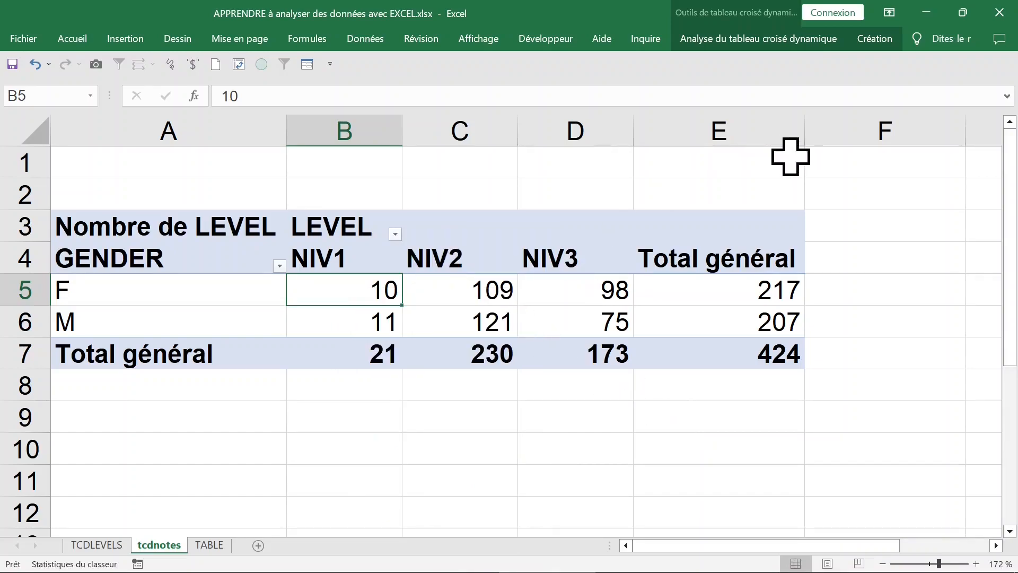
left_click(875, 46)
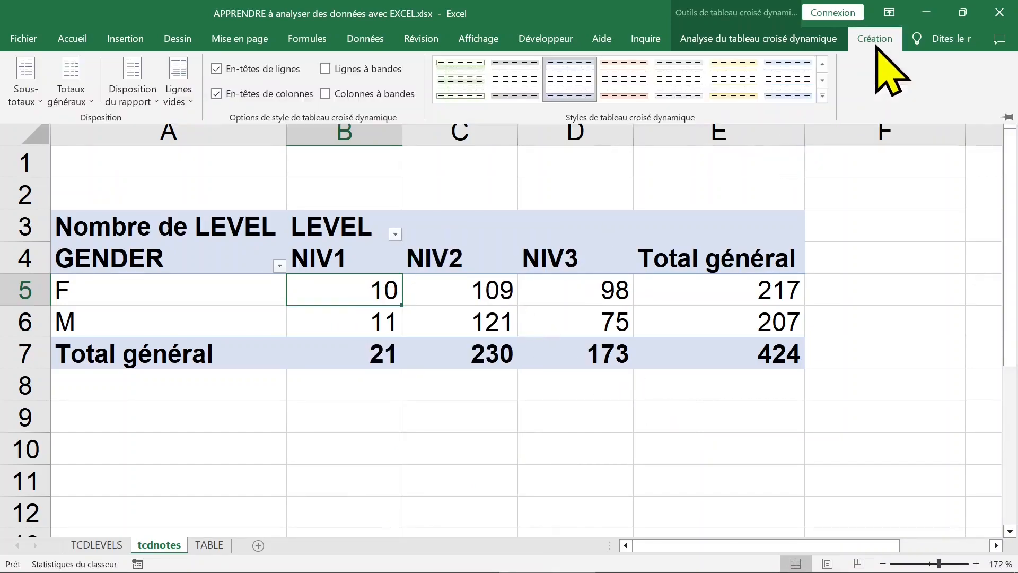
left_click(777, 43)
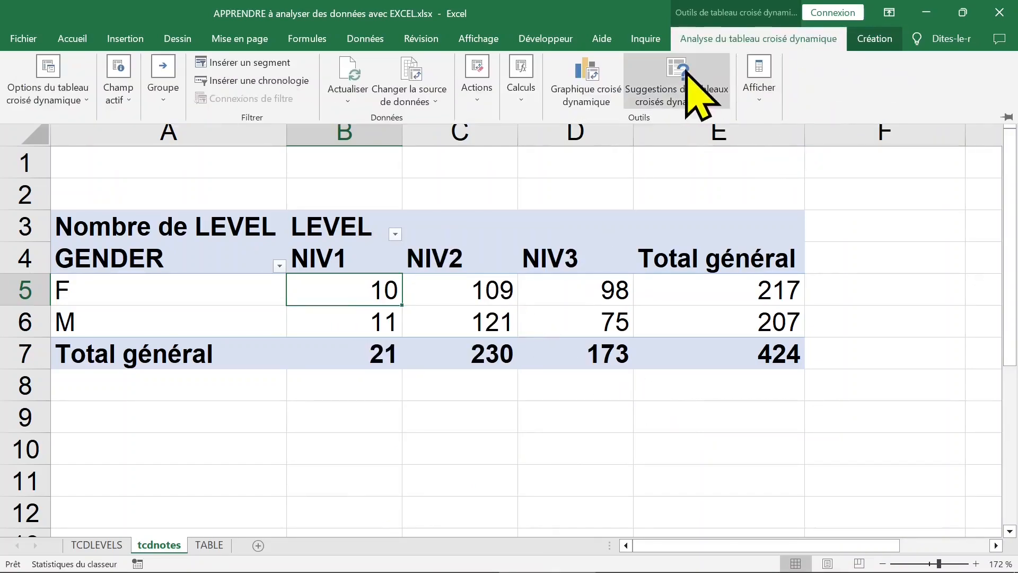
left_click(759, 90)
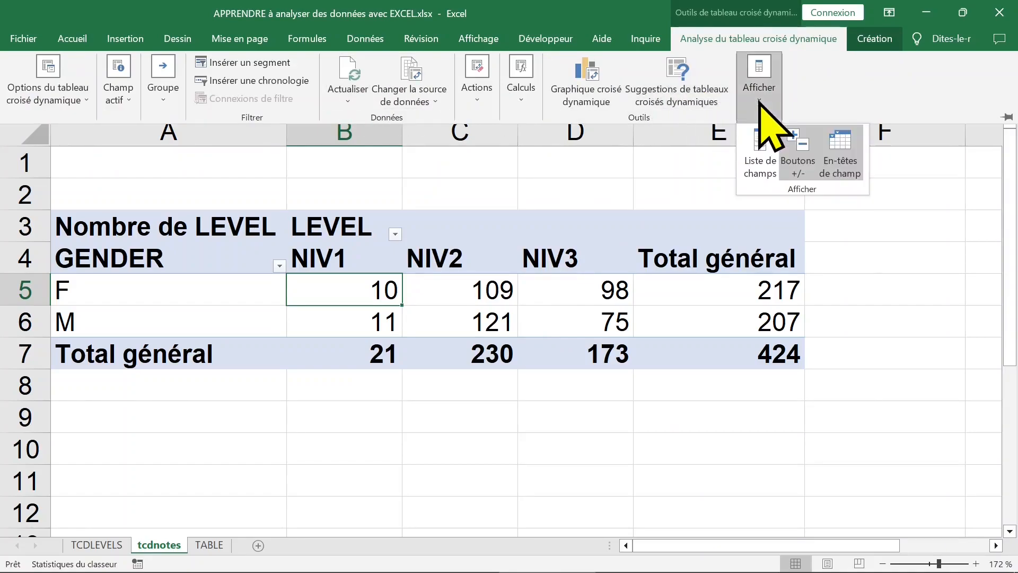
left_click(761, 154)
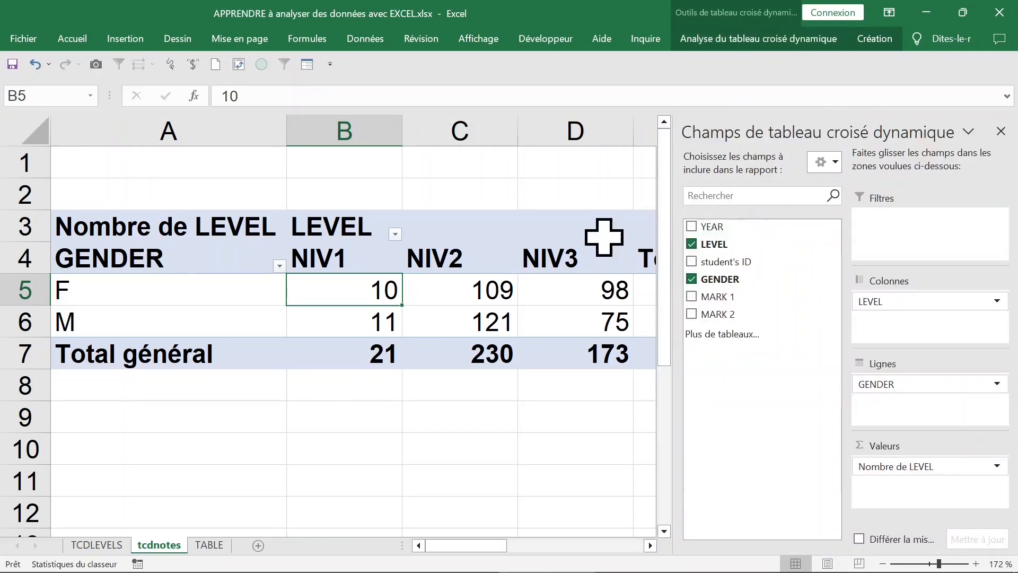
Step: Place YEAR above GENDER in the pivot table's rows with LEVEL counted in the values area, and close the field list
left_click(691, 226)
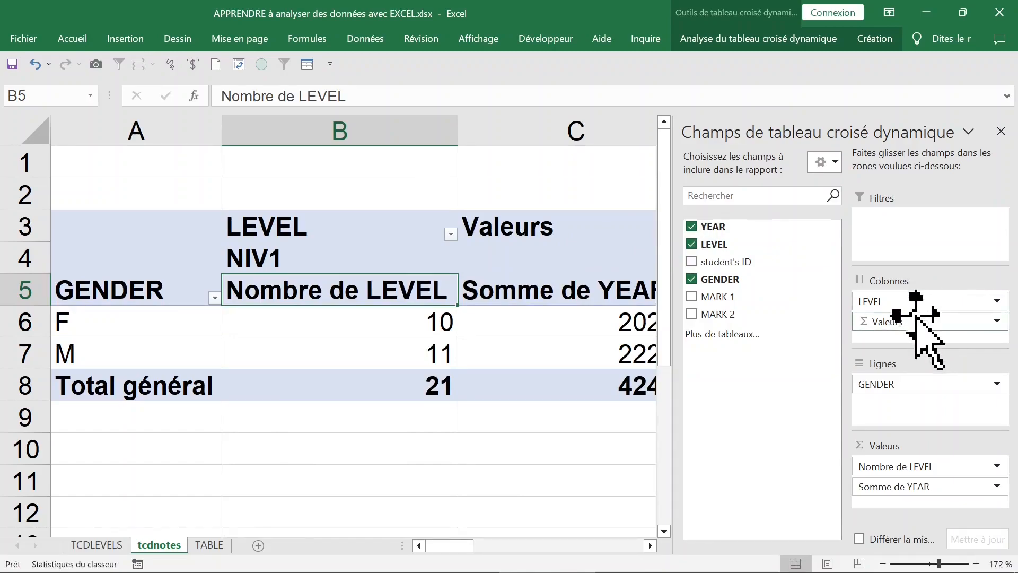
left_click_drag(915, 319, 730, 377)
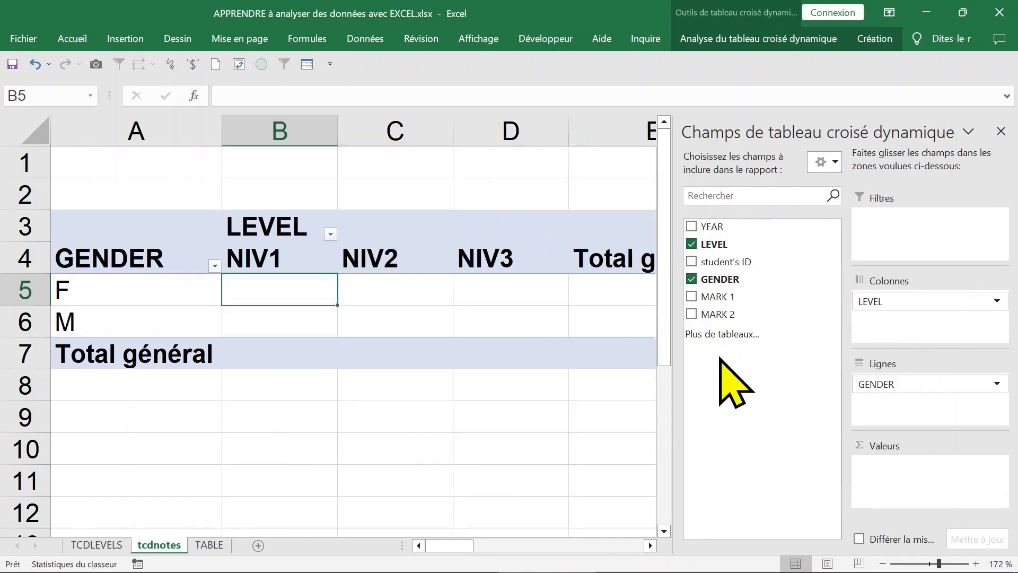
left_click_drag(720, 227, 909, 375)
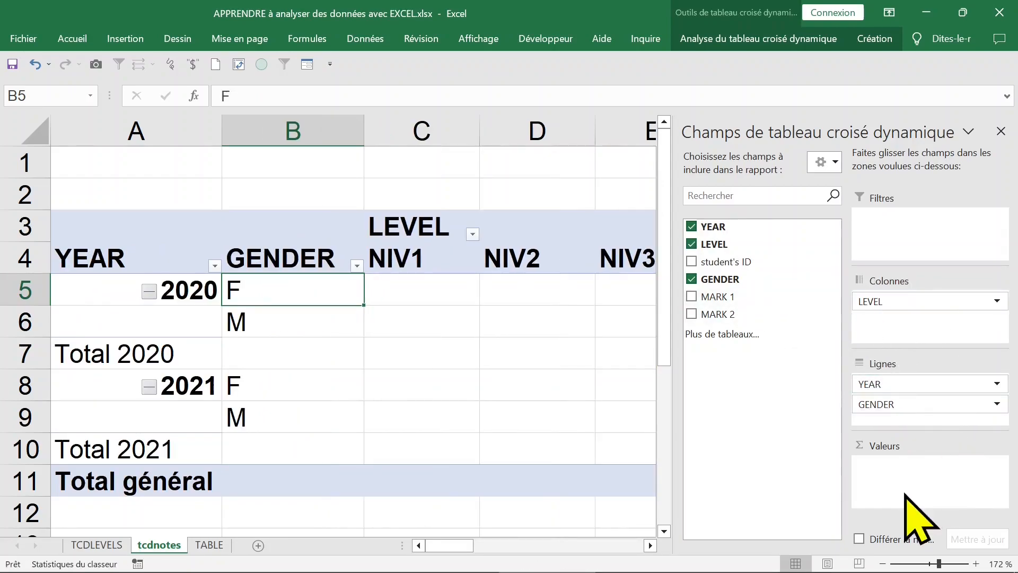
left_click_drag(731, 245, 926, 483)
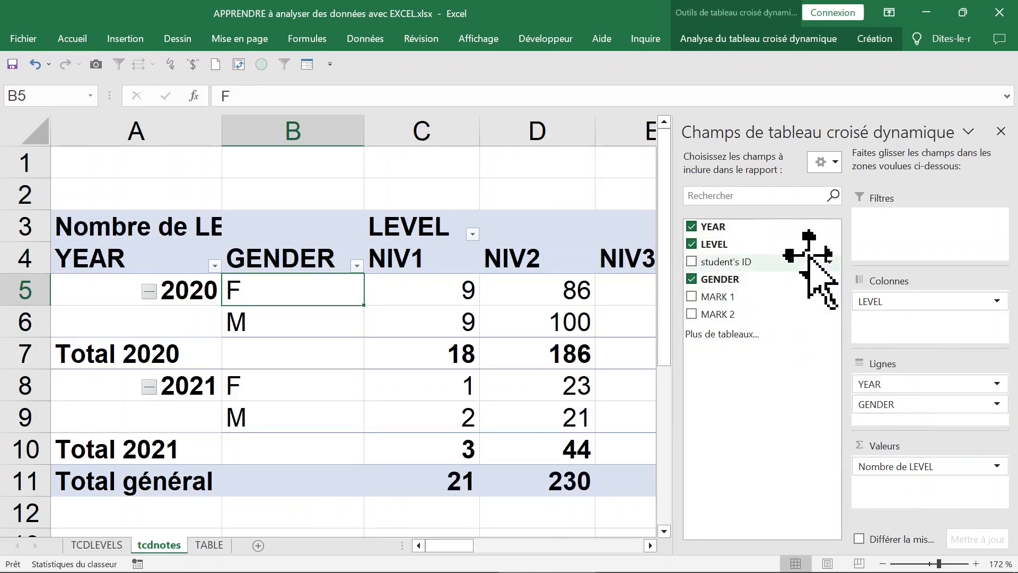
left_click(1001, 131)
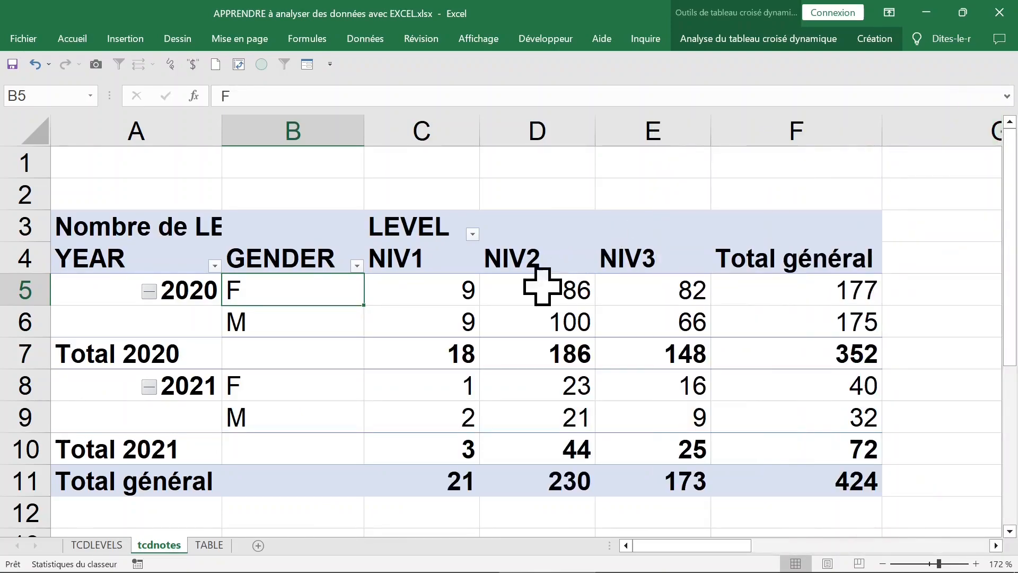
Step: Examine the 2020 and 2021 row groups and their subtotals in the pivot table
left_click(543, 318)
left_click(216, 316)
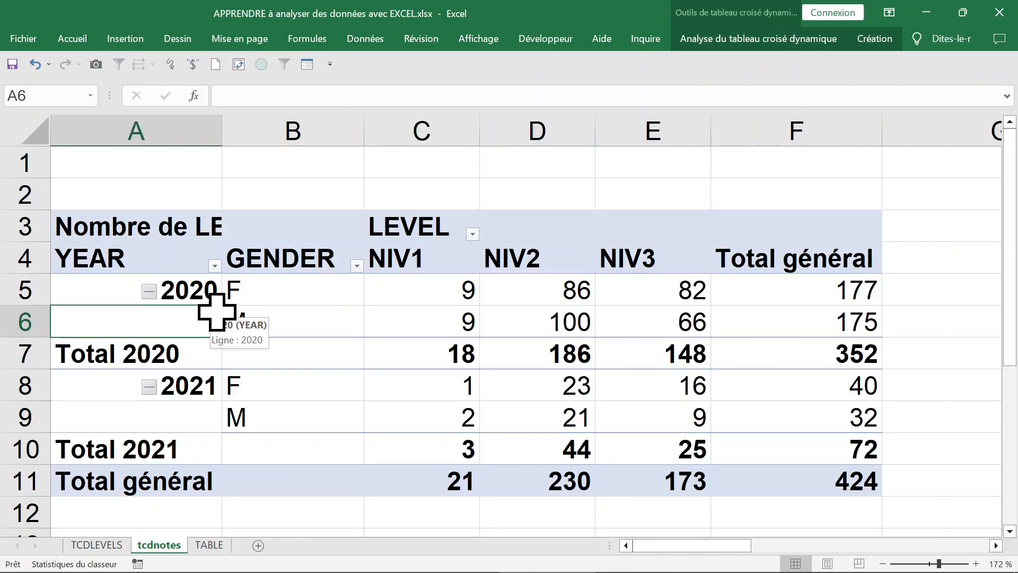
left_click(52, 354)
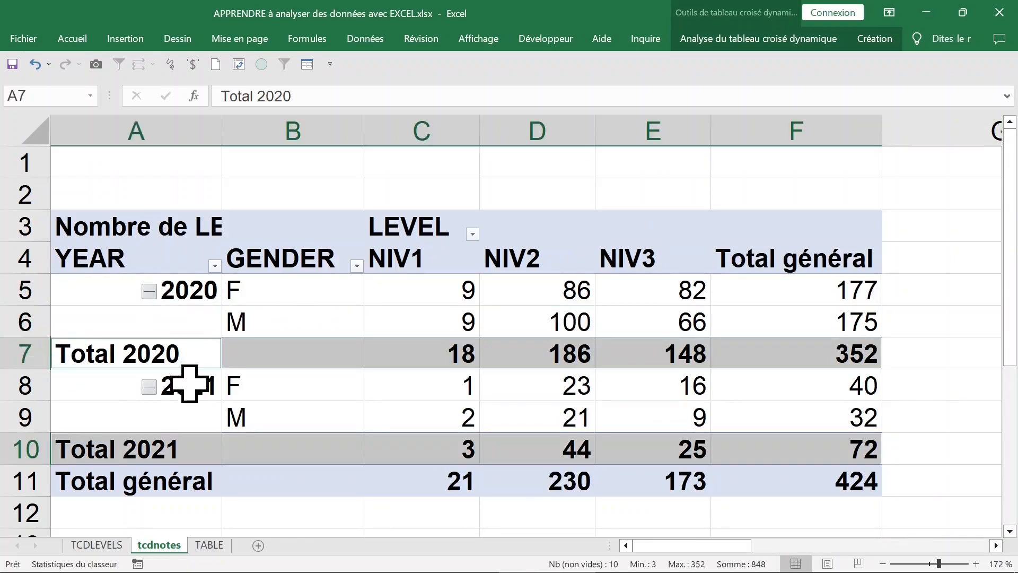
left_click(145, 447)
left_click(380, 447)
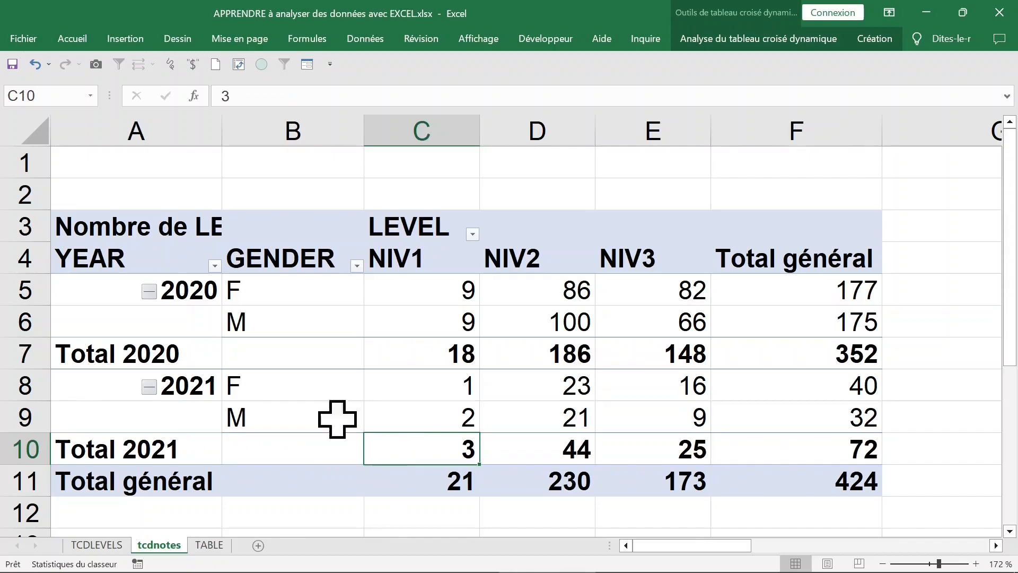
left_click(190, 350)
left_click(161, 318)
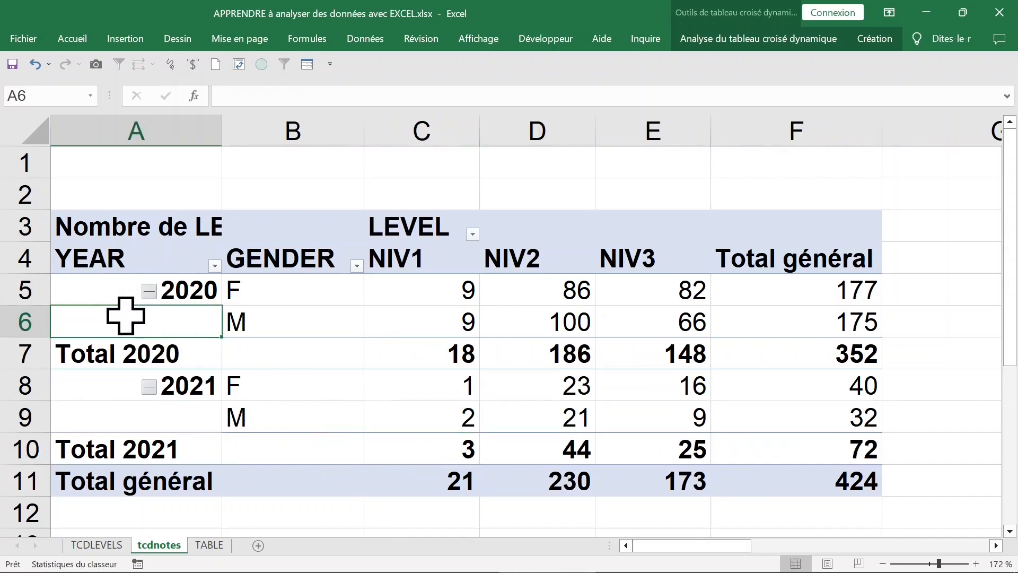
Step: Collapse the entire YEAR field in the pivot table so the gender rows under each year are hidden
right_click(102, 290)
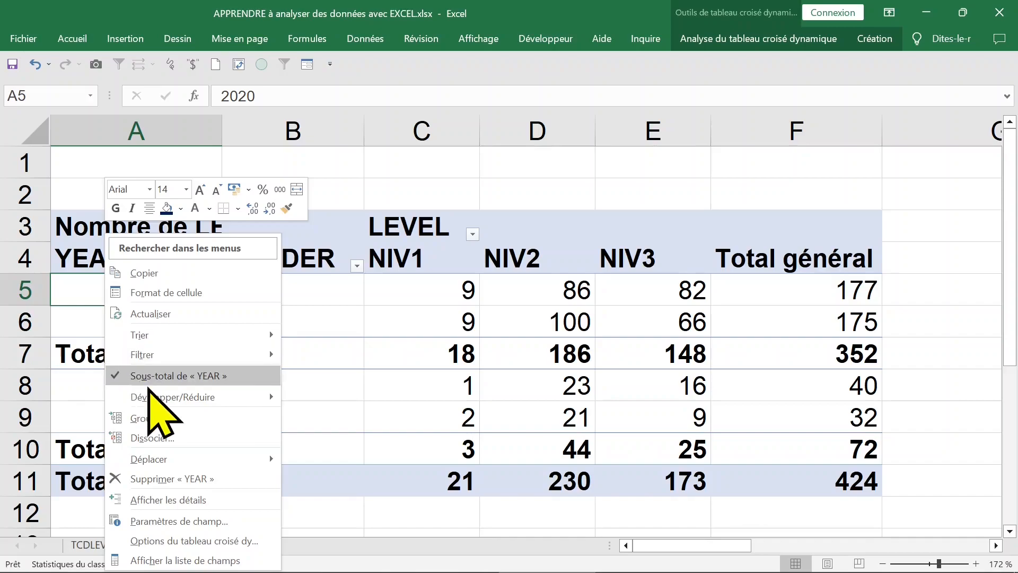
mouse_move(217, 455)
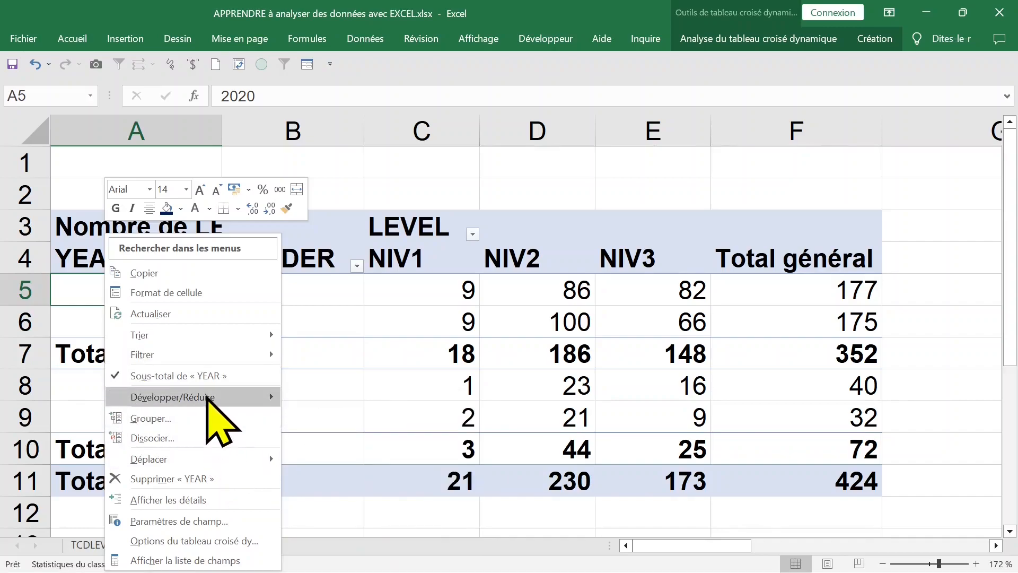
mouse_move(207, 396)
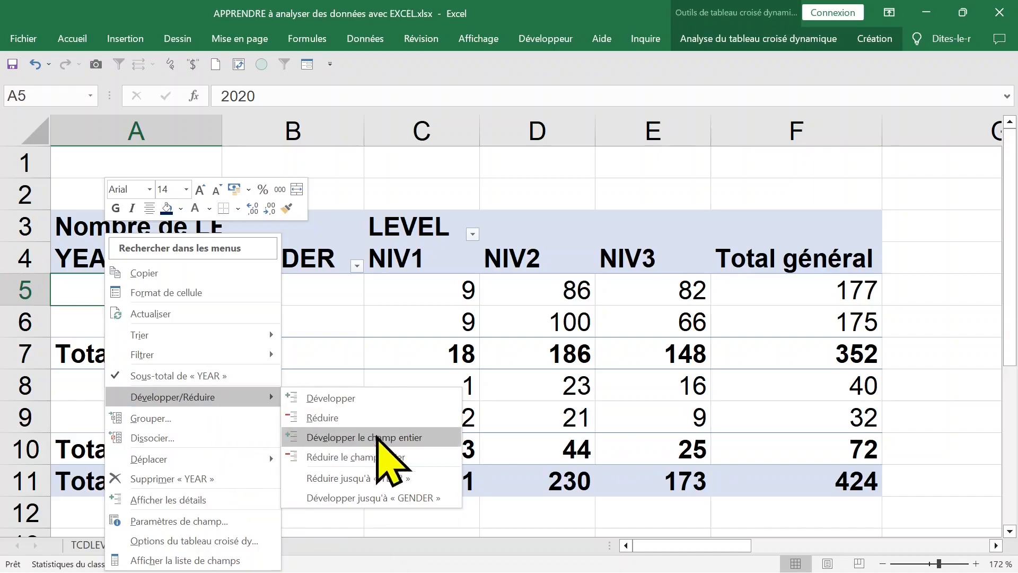
left_click(397, 459)
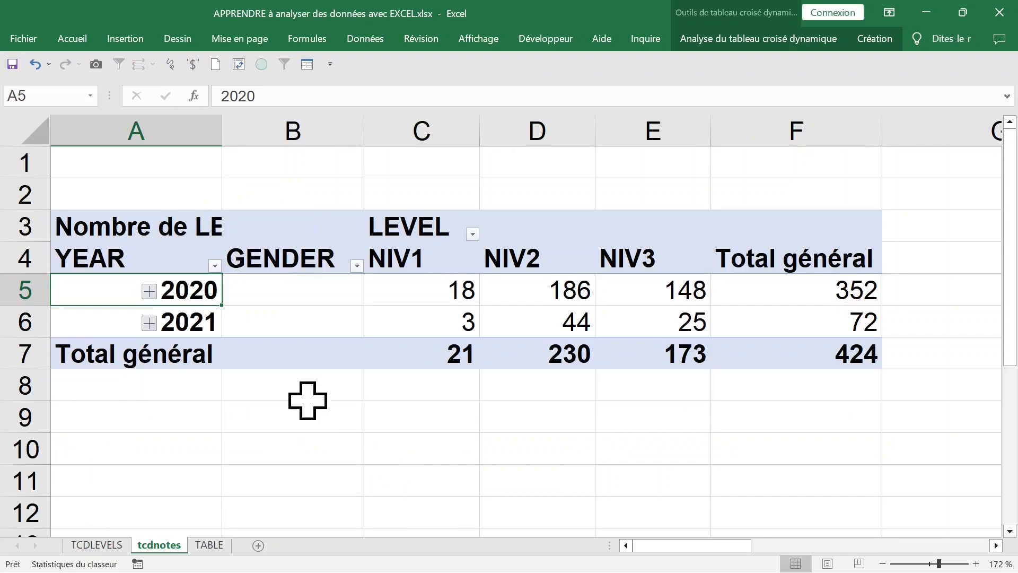
Step: Expand the 2020 and 2021 groups individually to show their F and M rows again
left_click(149, 291)
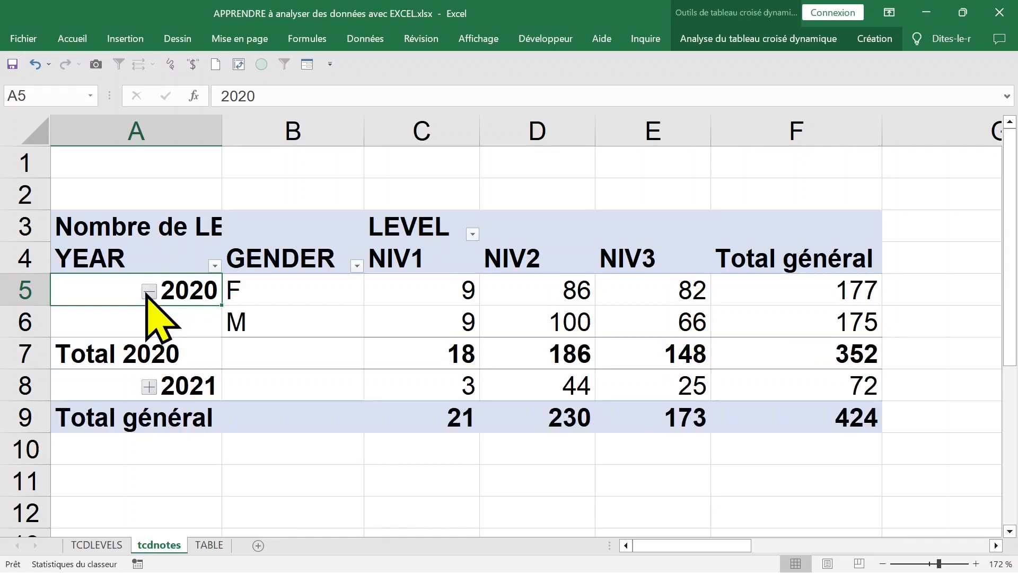
left_click(313, 298)
left_click(305, 317)
left_click(305, 292)
left_click(305, 322)
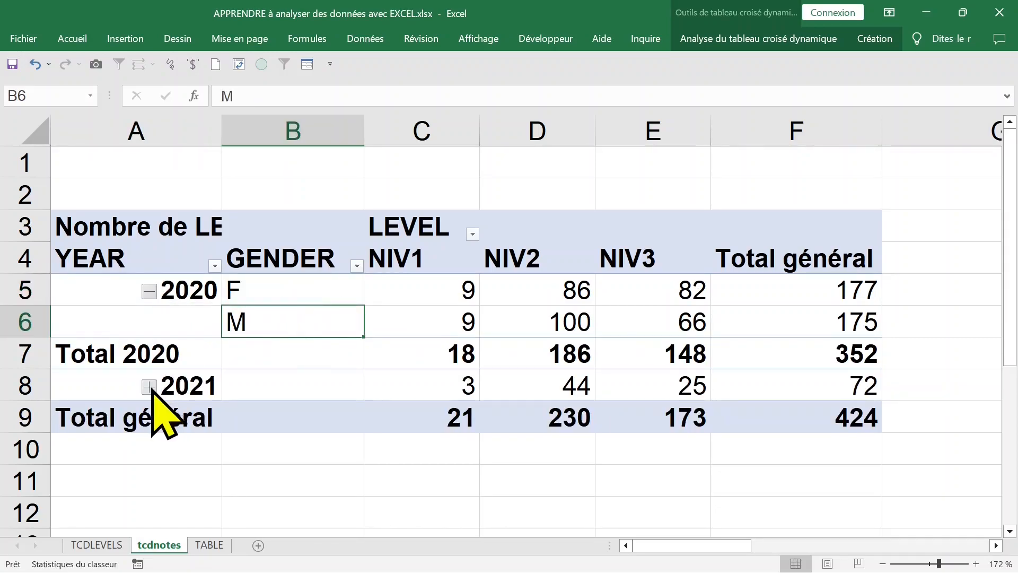
left_click(149, 388)
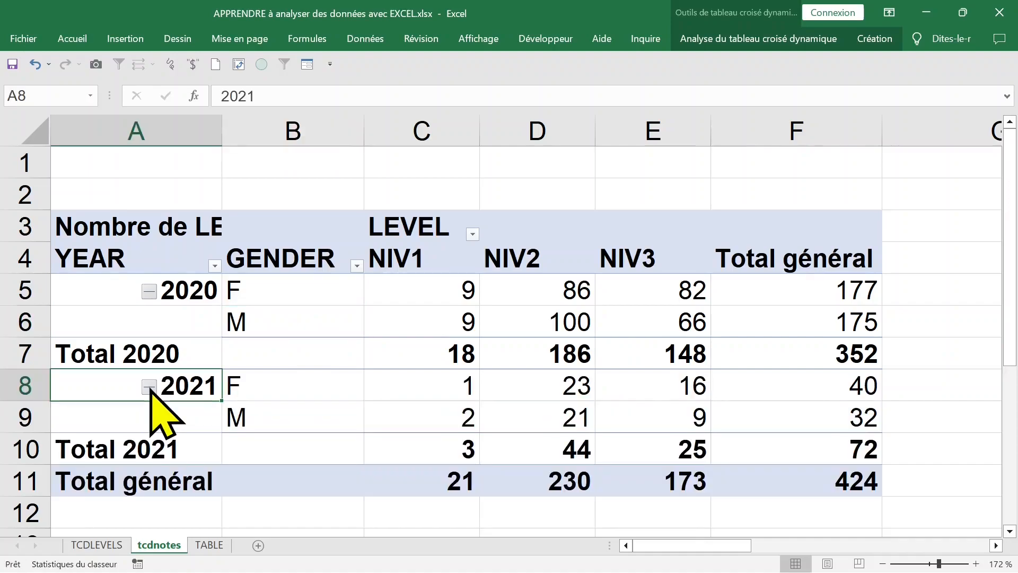
left_click(267, 352)
left_click(305, 294)
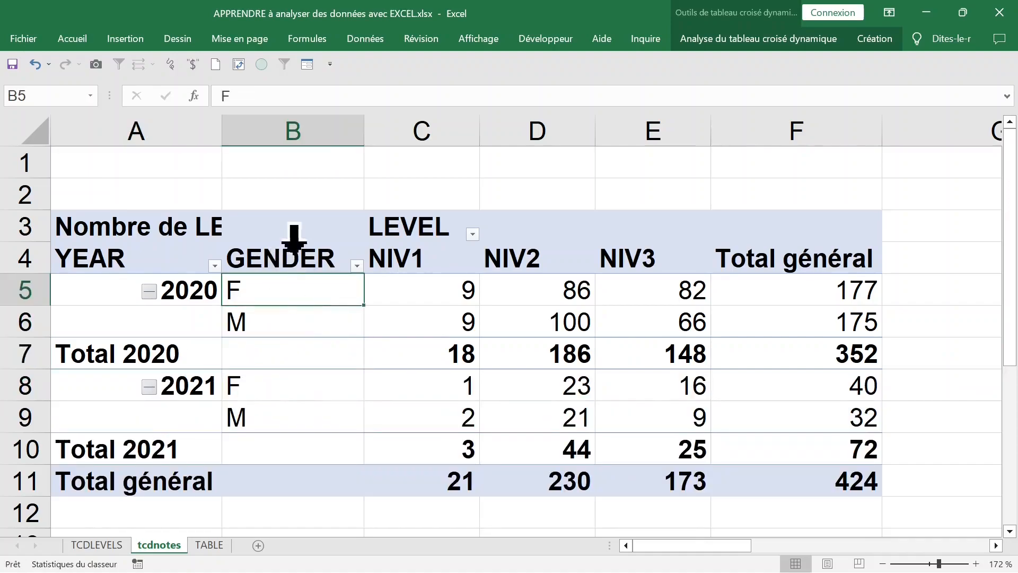
Step: Reopen the pivot table field list, place GENDER above YEAR in the rows area, and close the list
right_click(266, 290)
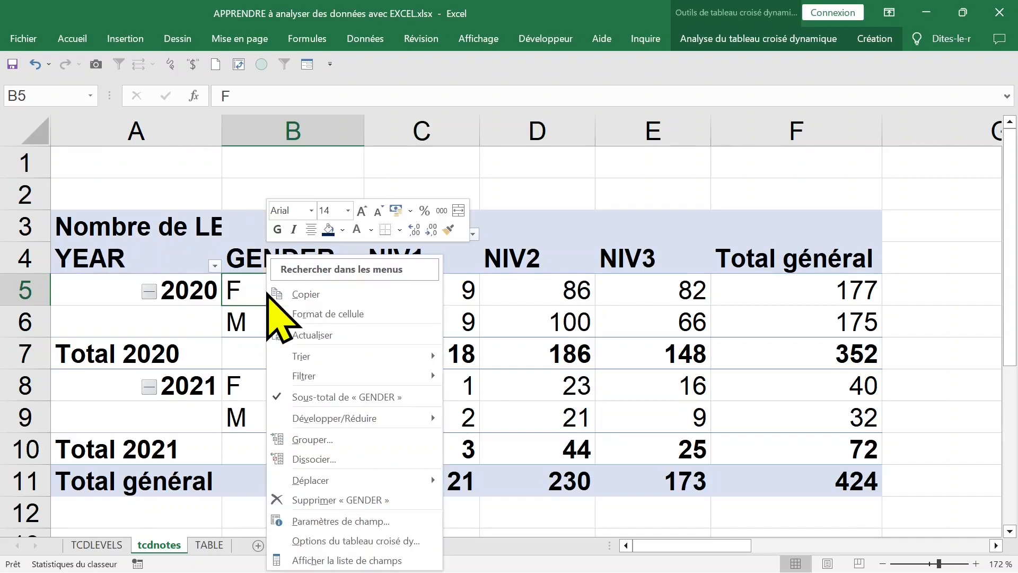
left_click(338, 561)
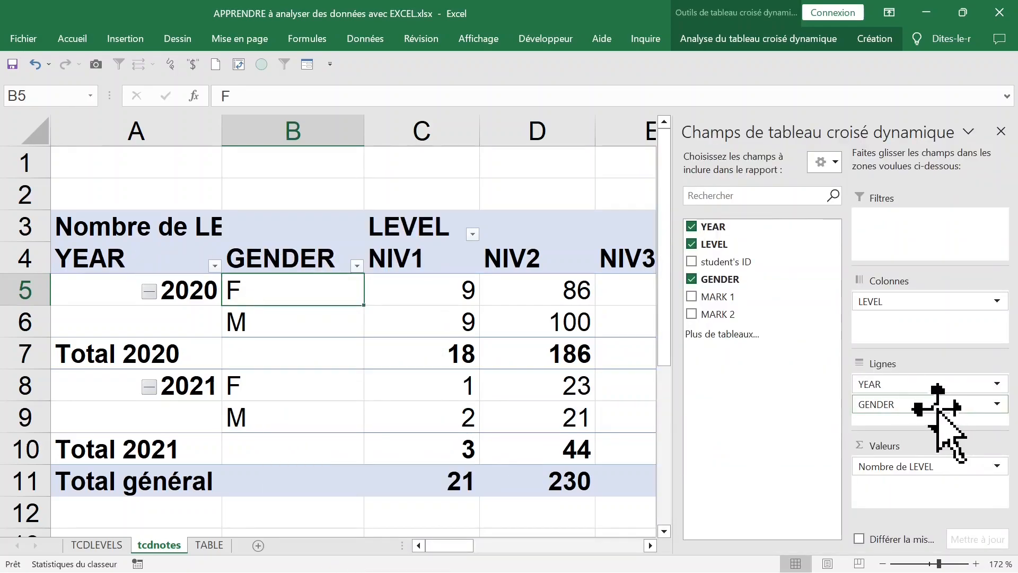
left_click_drag(934, 404, 932, 378)
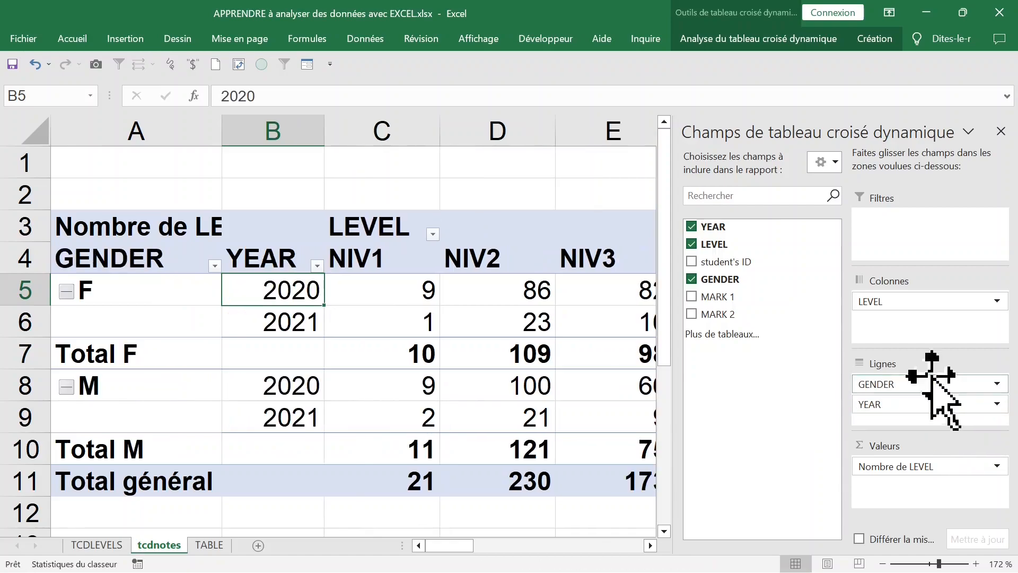
left_click(1001, 131)
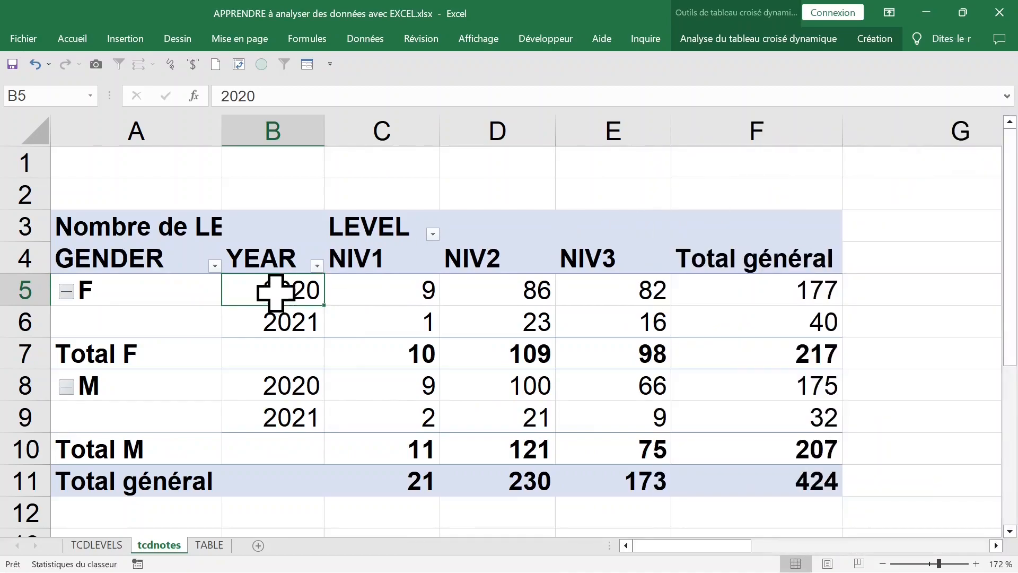
left_click(200, 286)
left_click(199, 389)
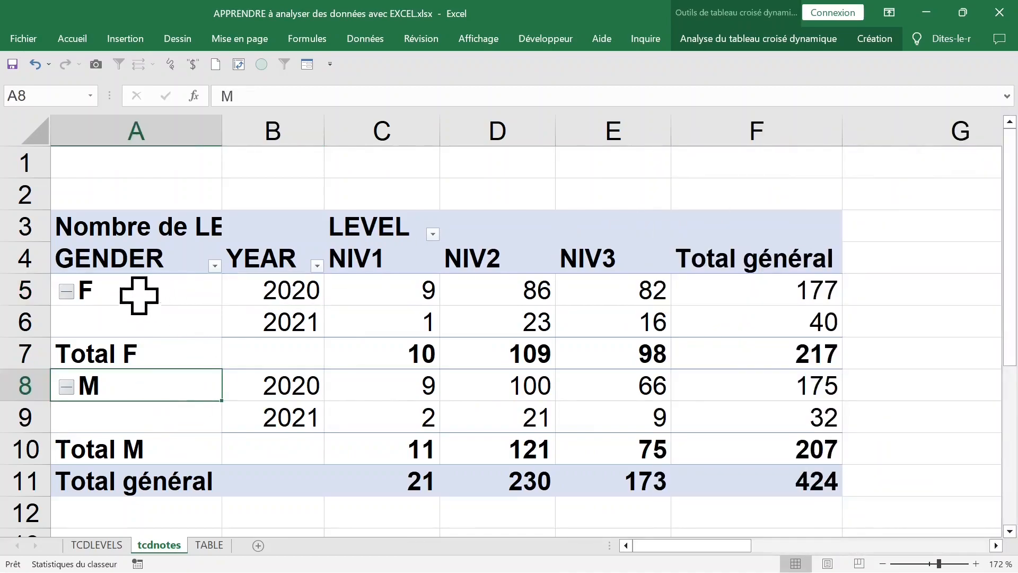
Step: Select the F group in the pivot table's GENDER field and fill it with light gold
left_click(69, 291)
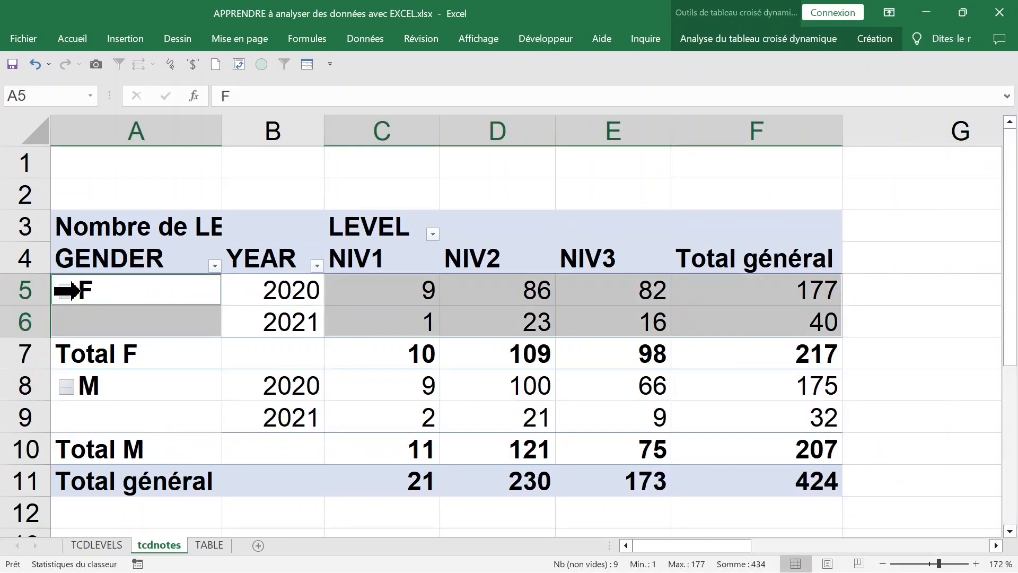
left_click(72, 38)
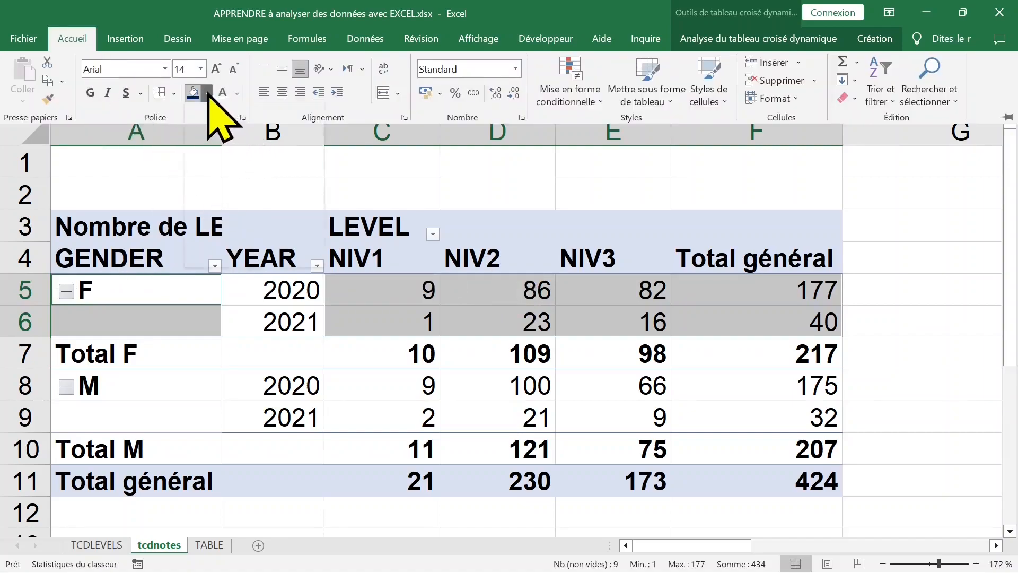
left_click(207, 94)
left_click(290, 161)
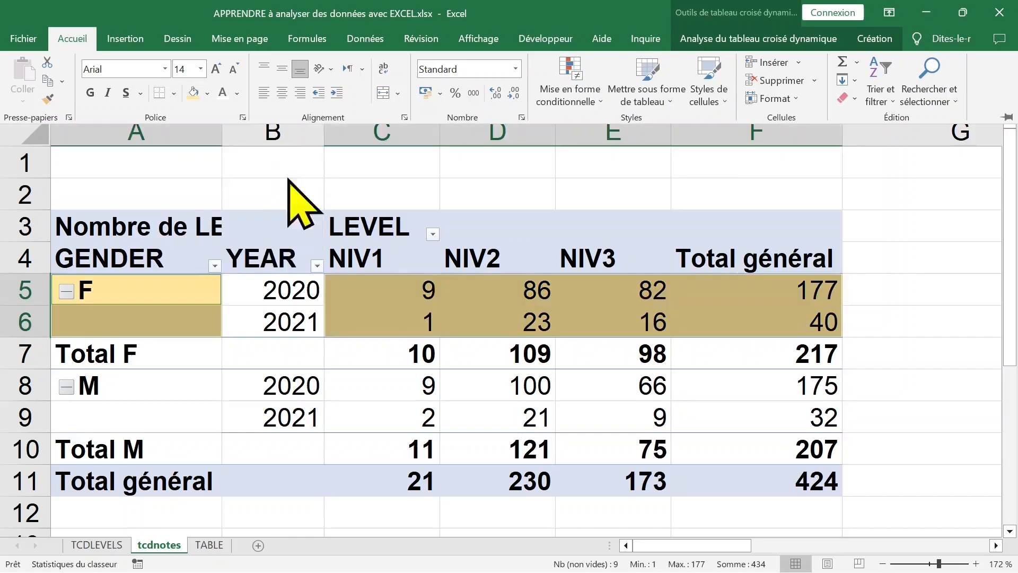
Step: Select the M group in the pivot table's GENDER field and fill it with light green
left_click(268, 370)
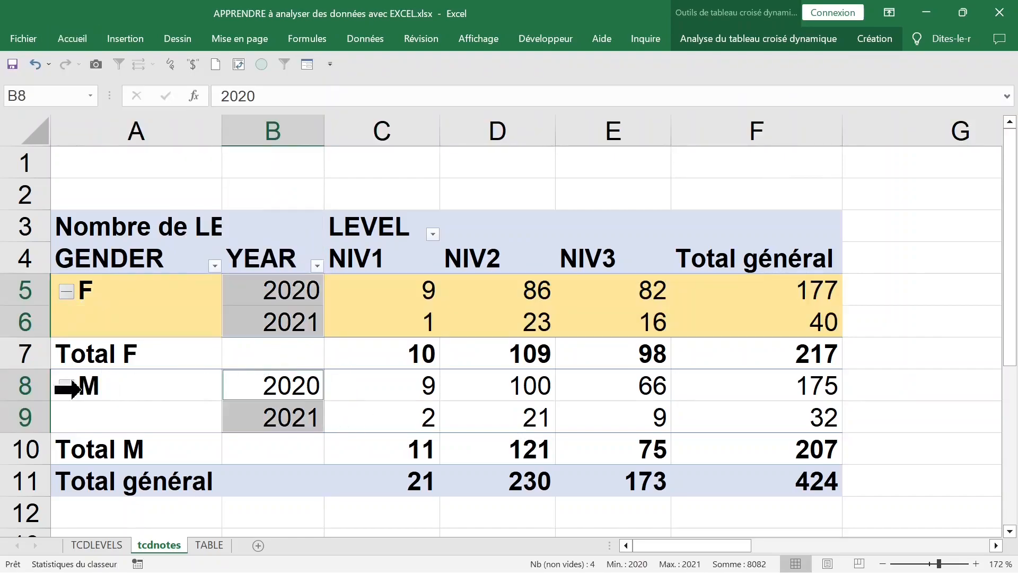
left_click(29, 386)
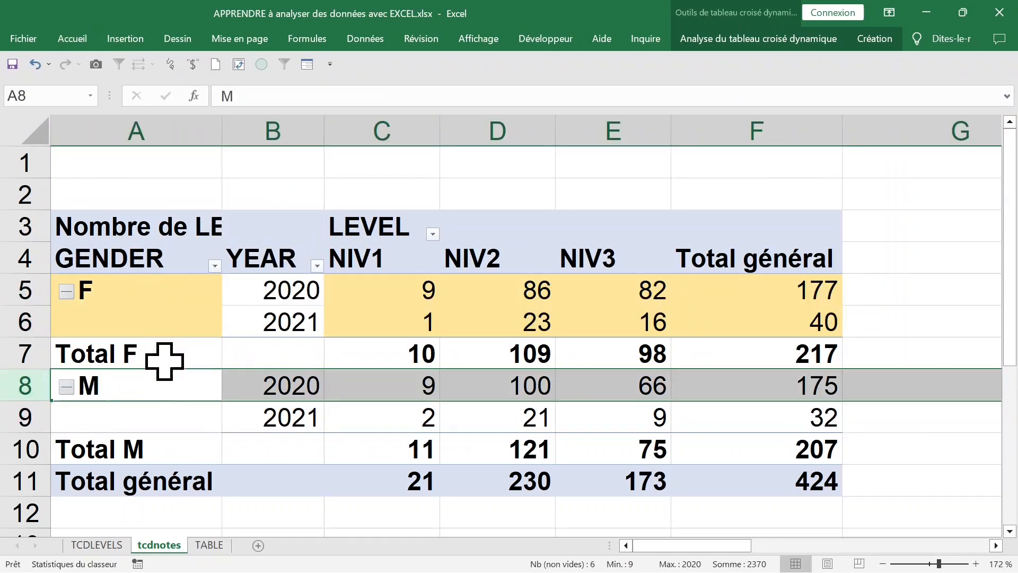
left_click(81, 382)
left_click(80, 383)
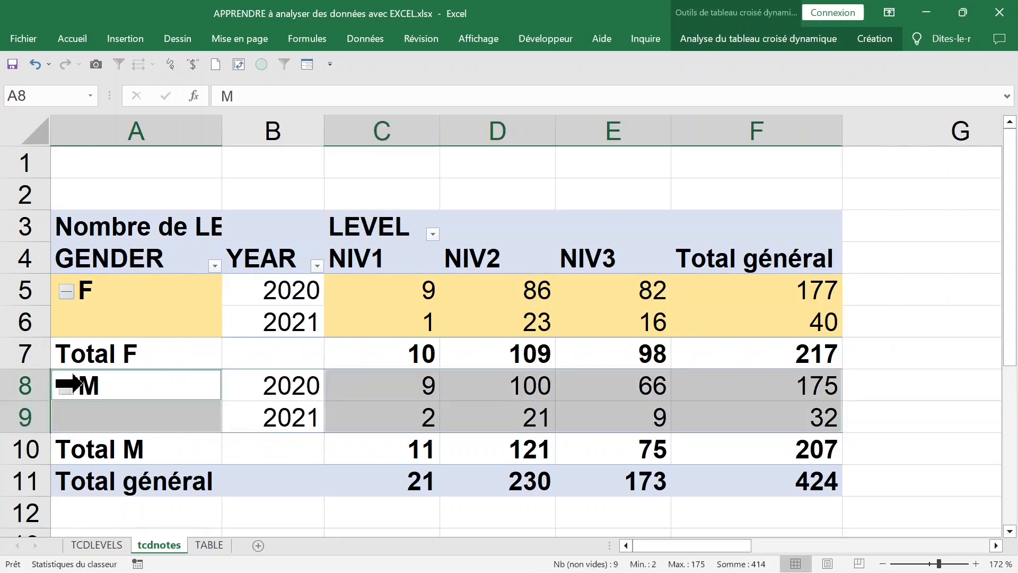
left_click(74, 39)
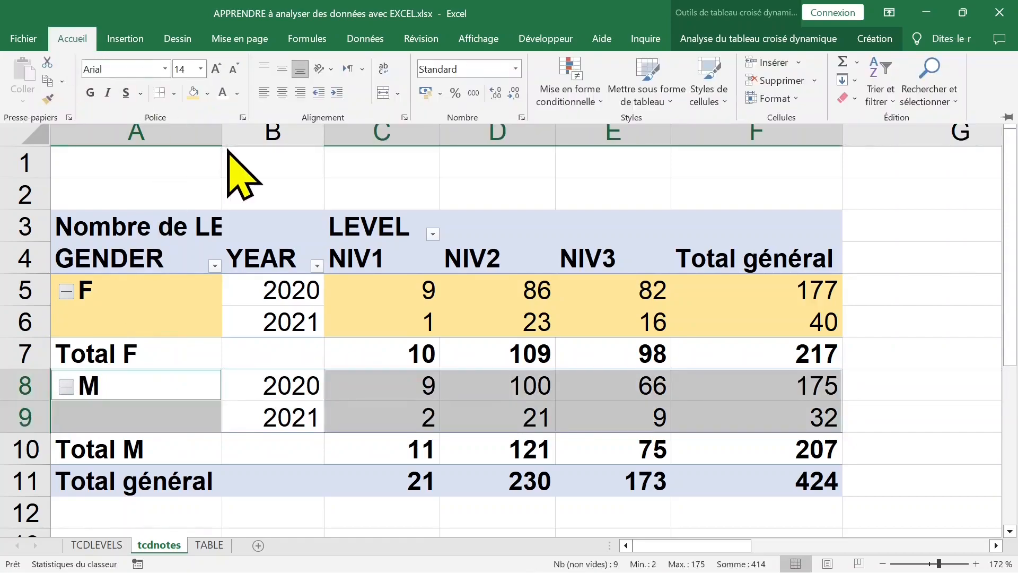
left_click(207, 93)
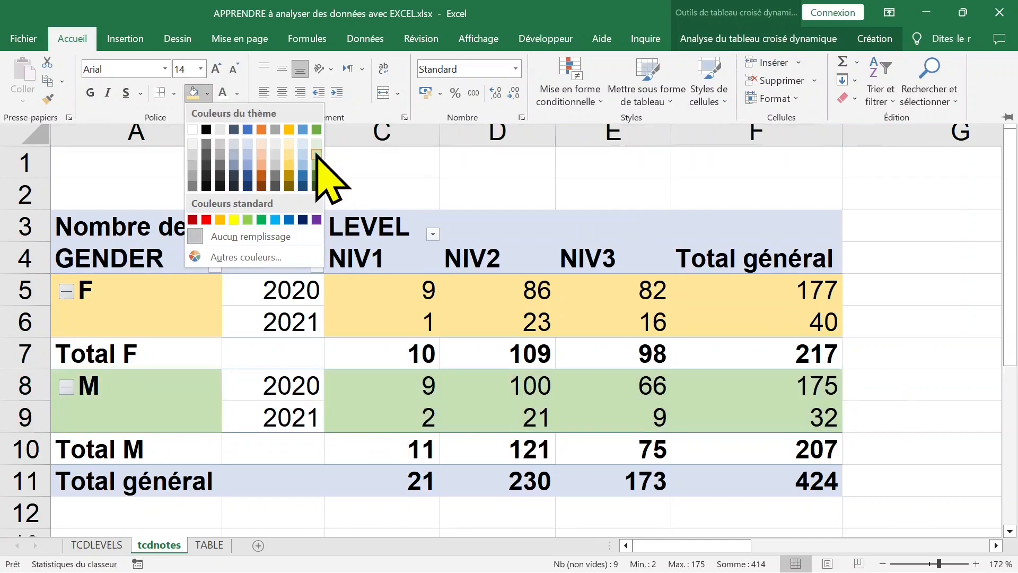
left_click(317, 154)
left_click(293, 318)
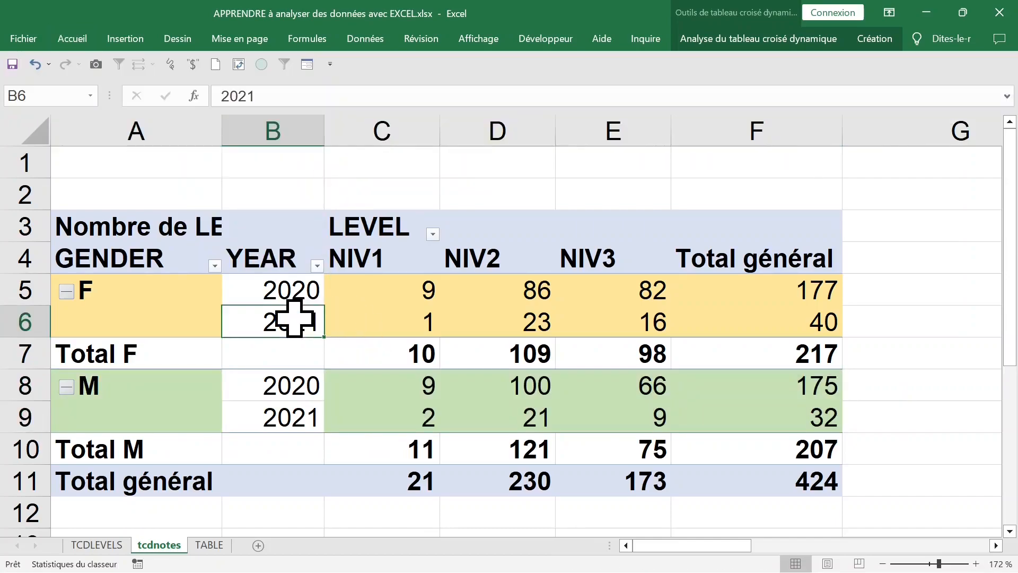
Step: Put the M group first in the pivot table by overwriting the gender label in A5 with M
left_click(154, 291)
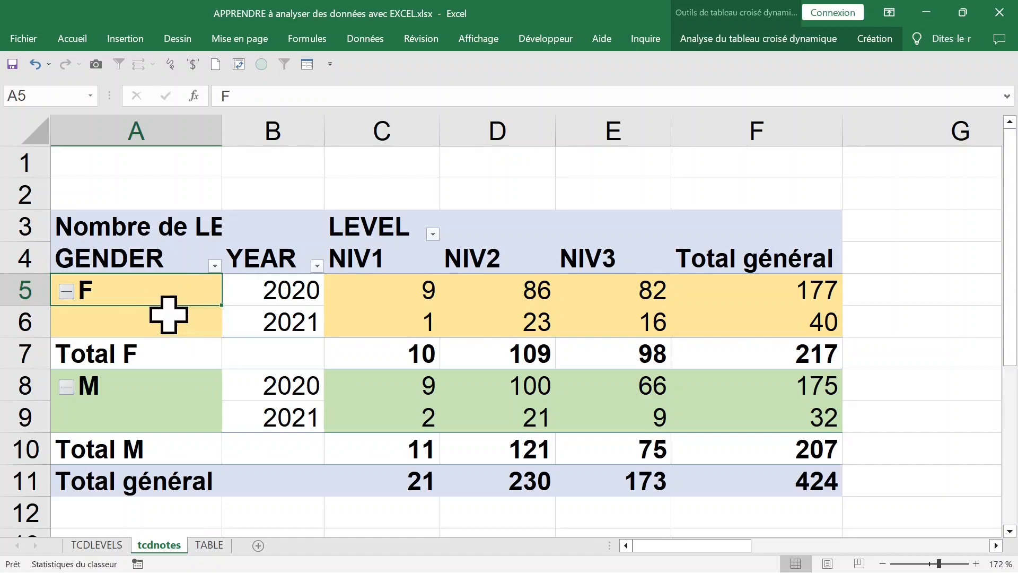
type("M")
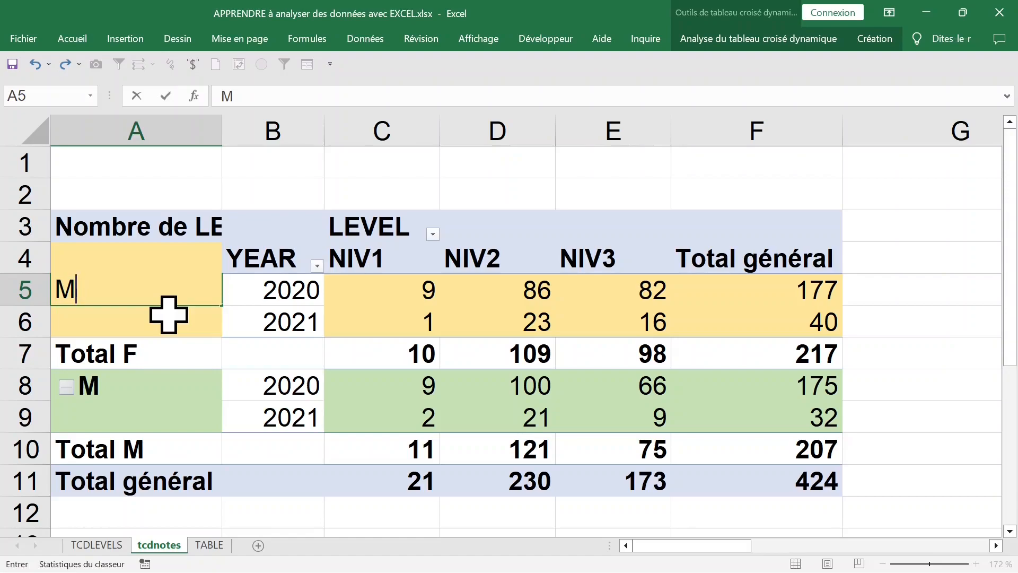
key("Return")
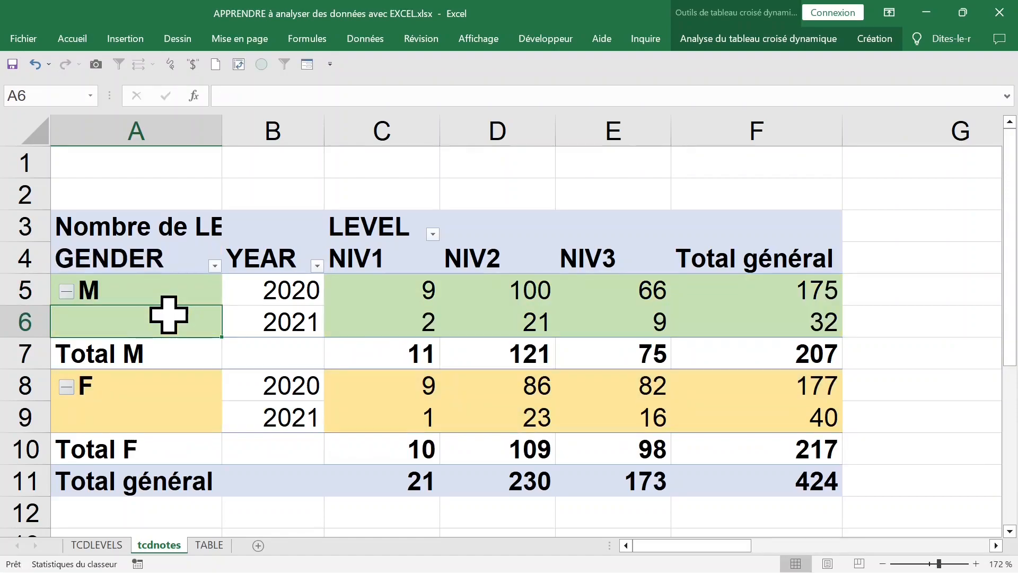
Step: Restore the F group to first place by overwriting the gender label in A5 with F
left_click(164, 285)
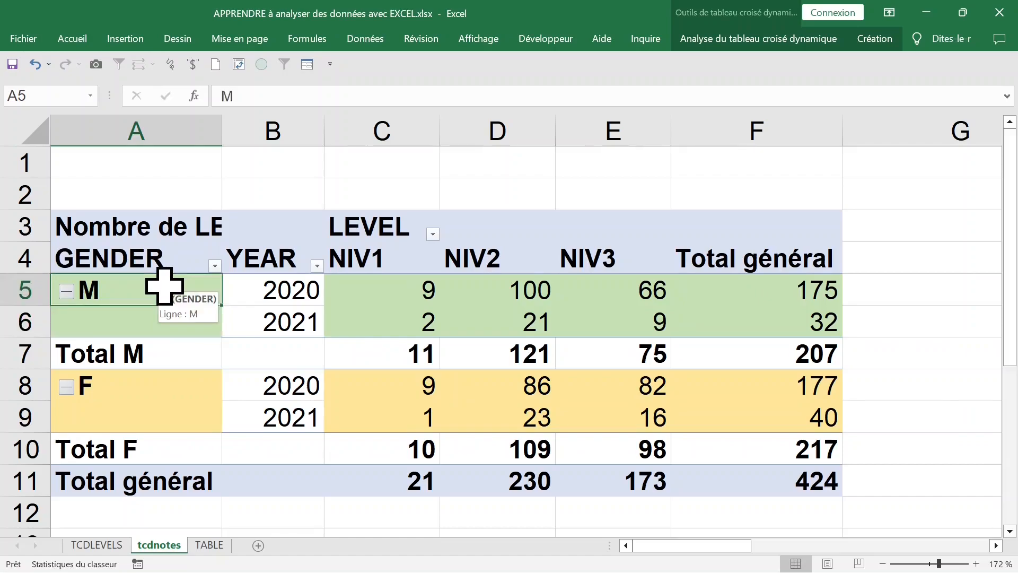
type("F")
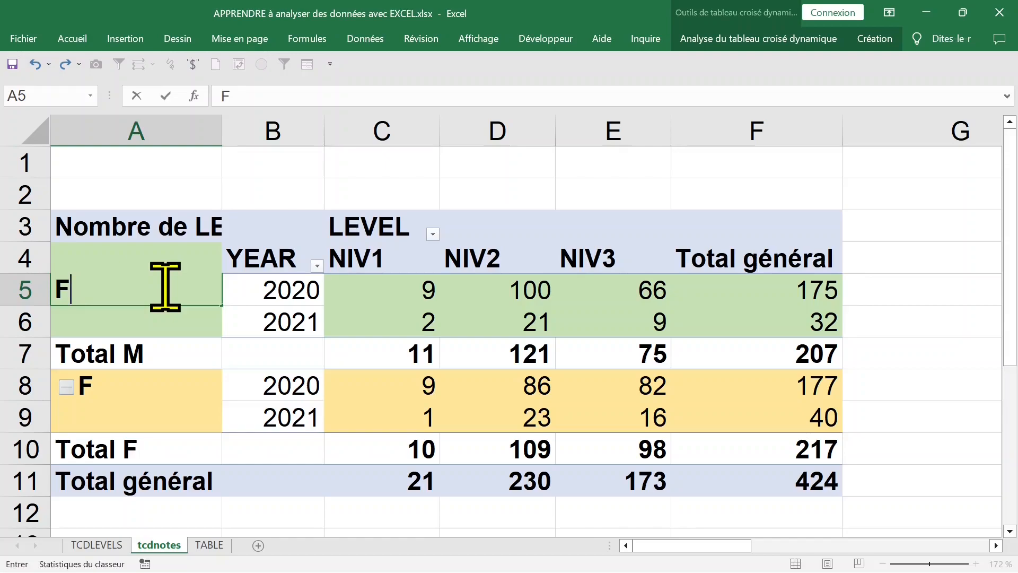
key("Return")
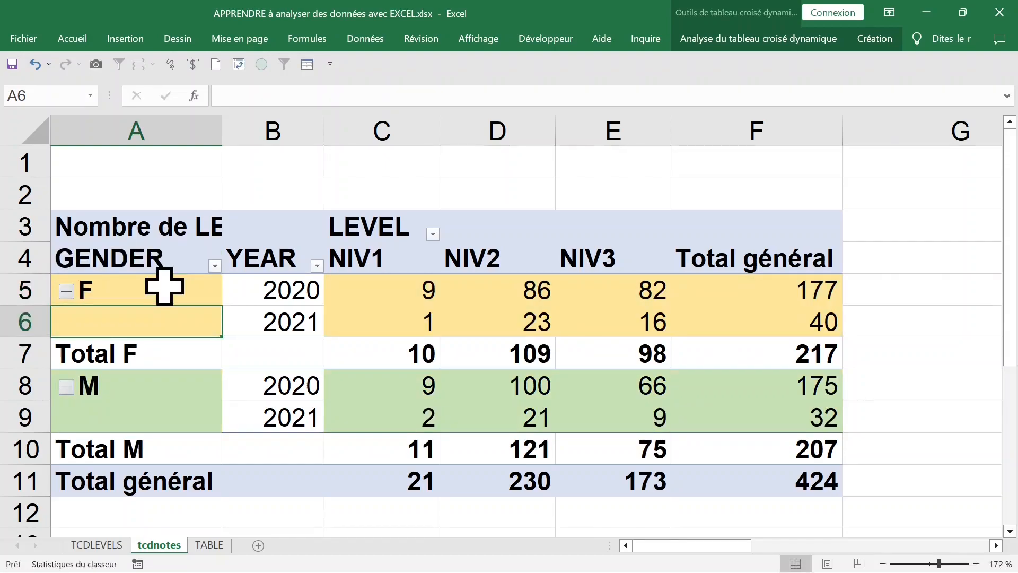
left_click(488, 326)
left_click(378, 297)
left_click(525, 315)
left_click(393, 297)
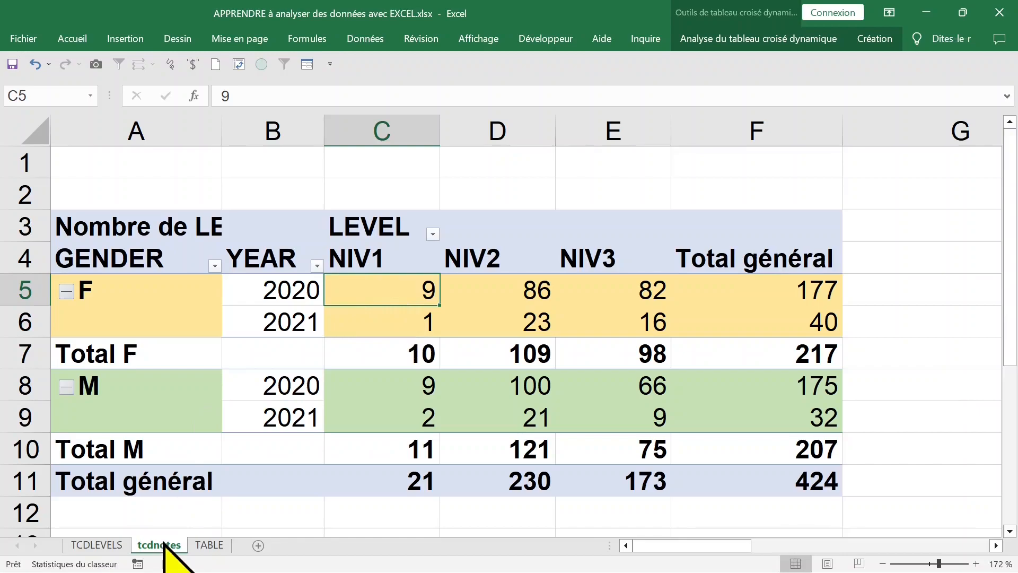
Step: Copy the whole pivot table starting at A3 and paste the copy below it at A18
scroll(203, 517, "down", 3)
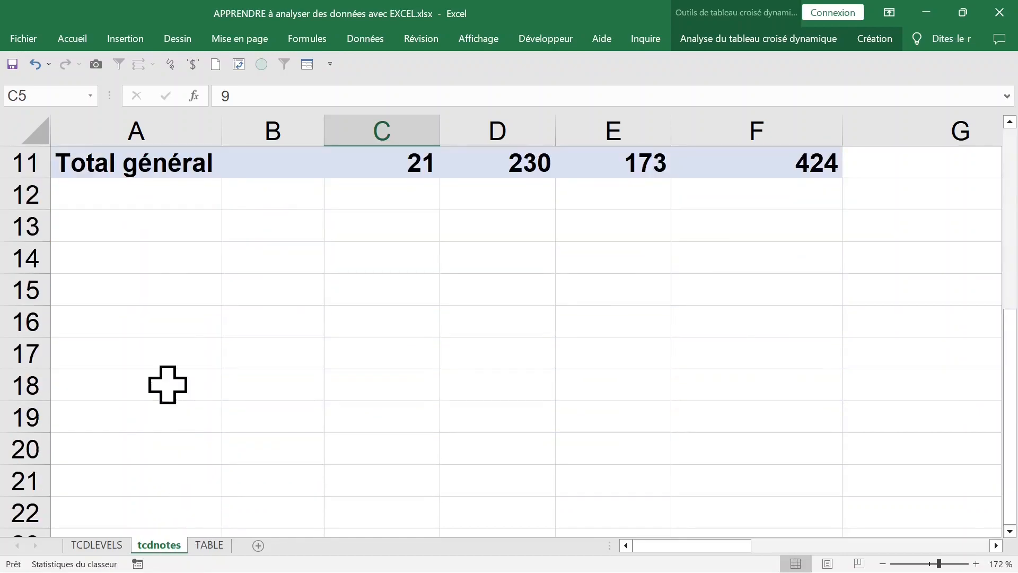
left_click(172, 363)
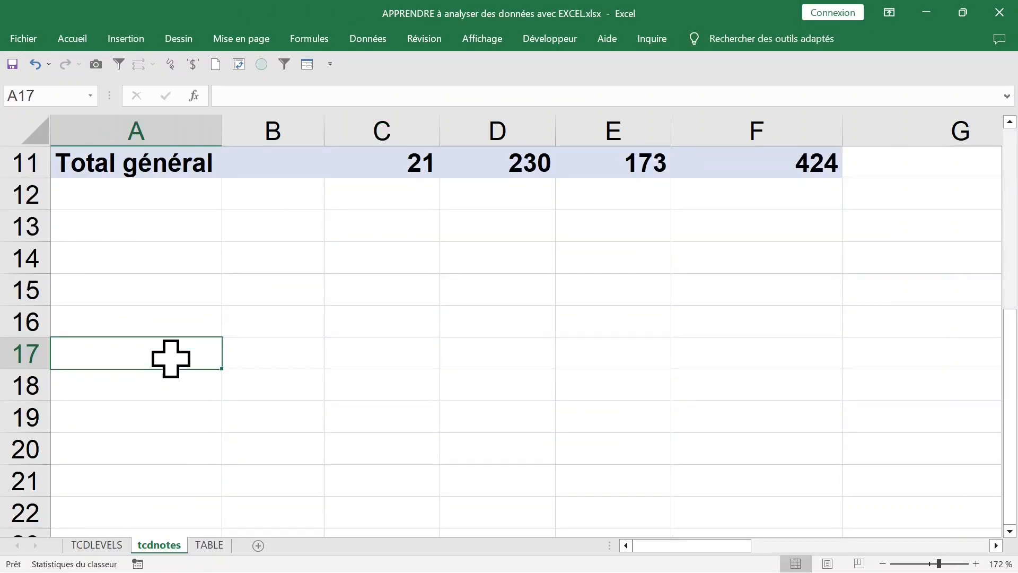
scroll(227, 318, "up", 3)
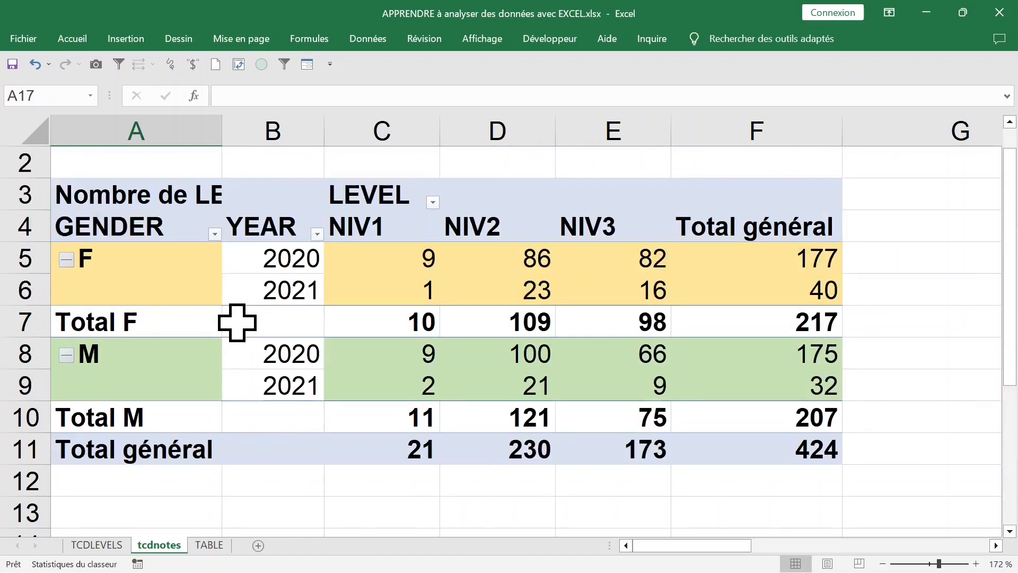
left_click(125, 236)
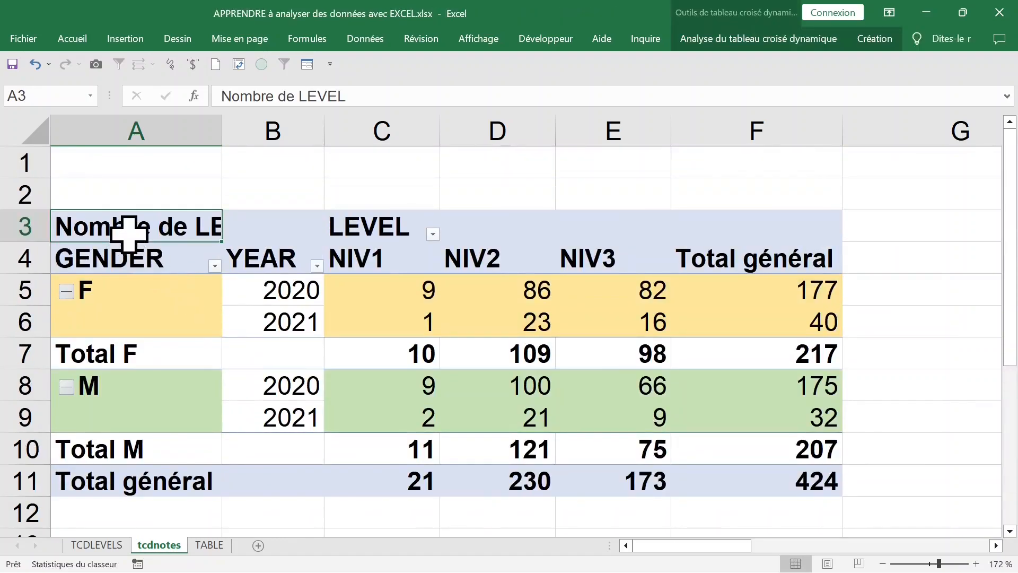
key("ctrl+a")
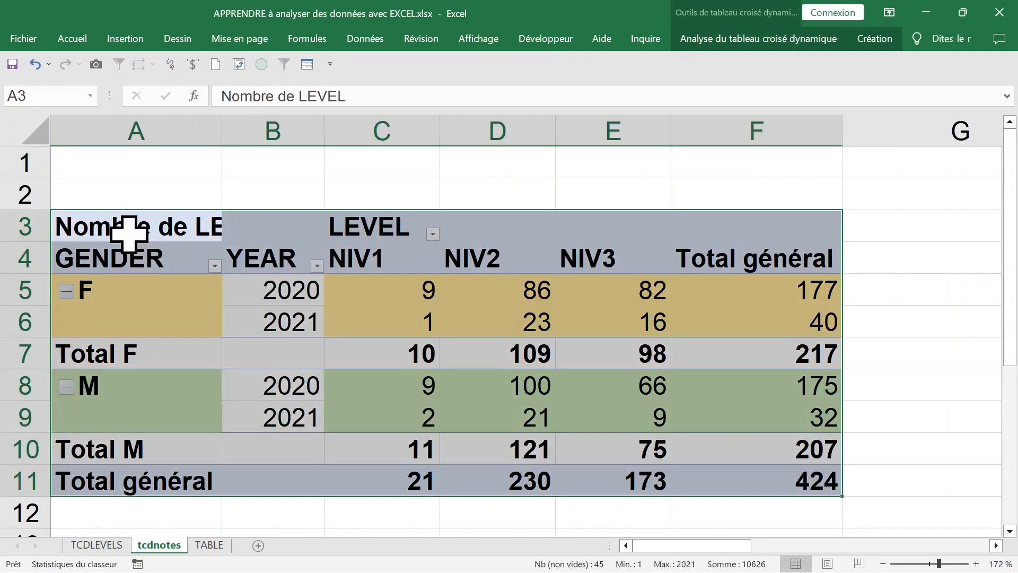
key("ctrl+c")
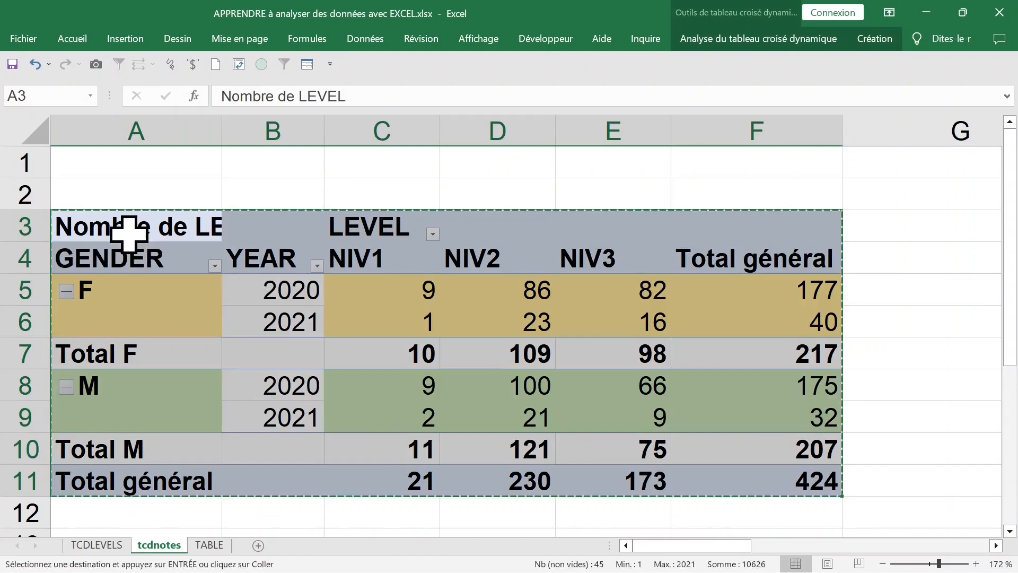
scroll(129, 233, "down", 5)
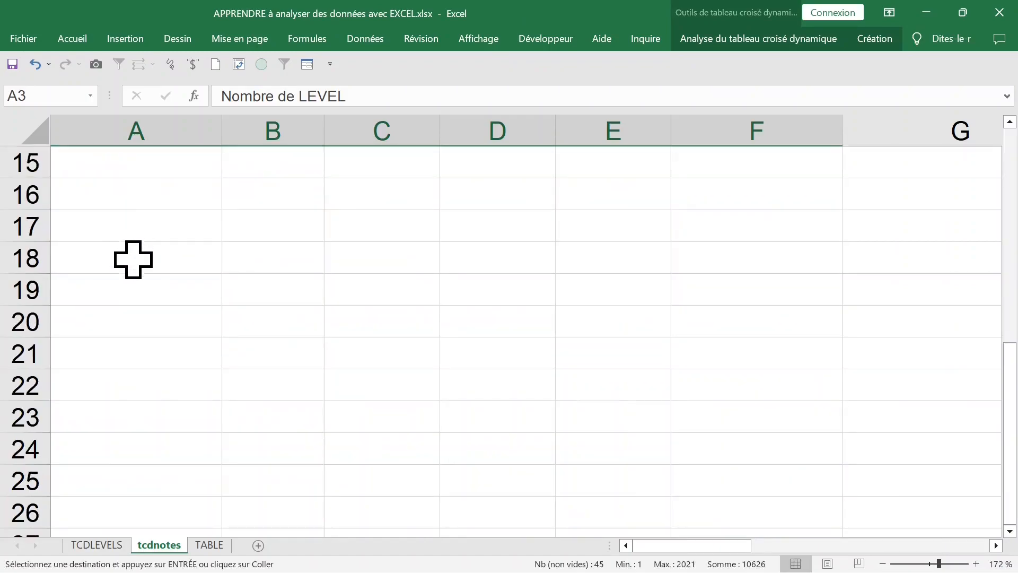
left_click(145, 265)
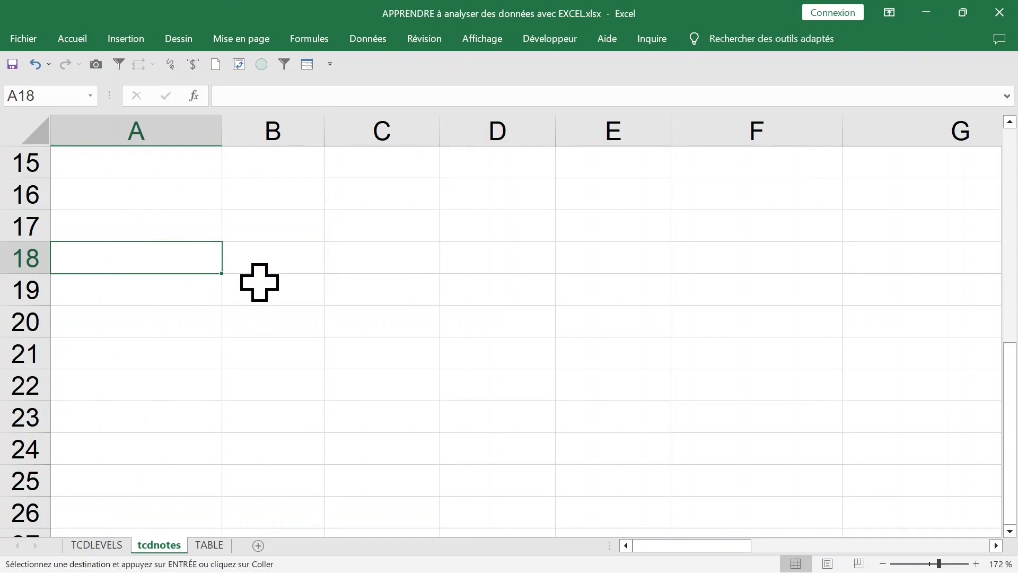
key("ctrl+v")
Step: Show the field list for the pasted pivot table and remove its YEAR, LEVEL and GENDER fields
left_click(284, 318)
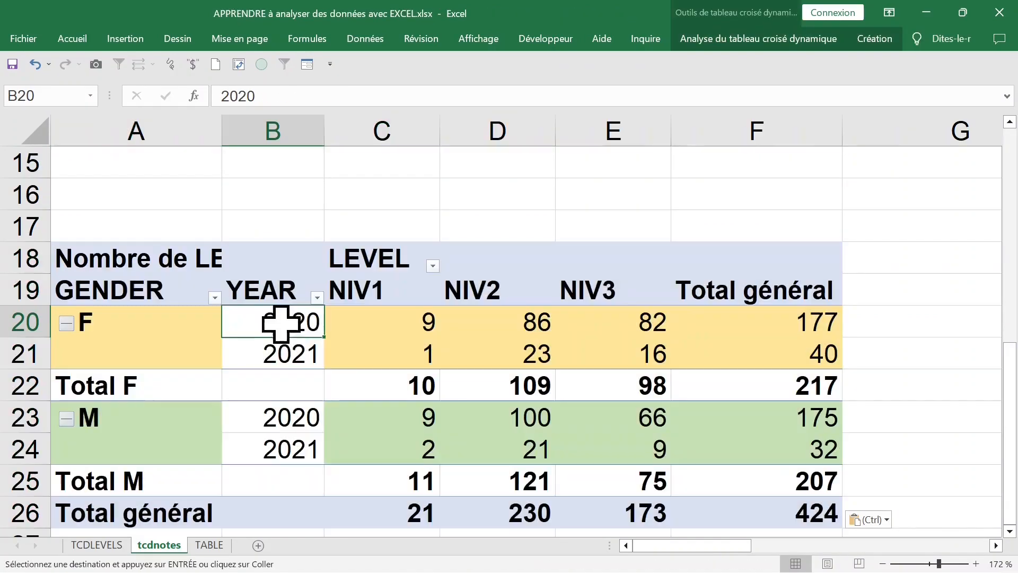
right_click(290, 331)
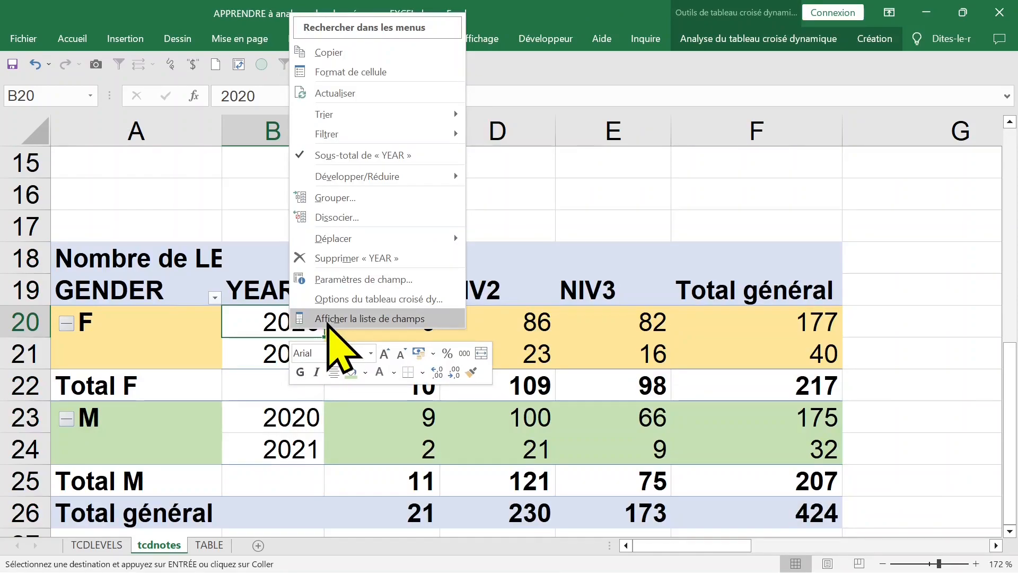
left_click(345, 319)
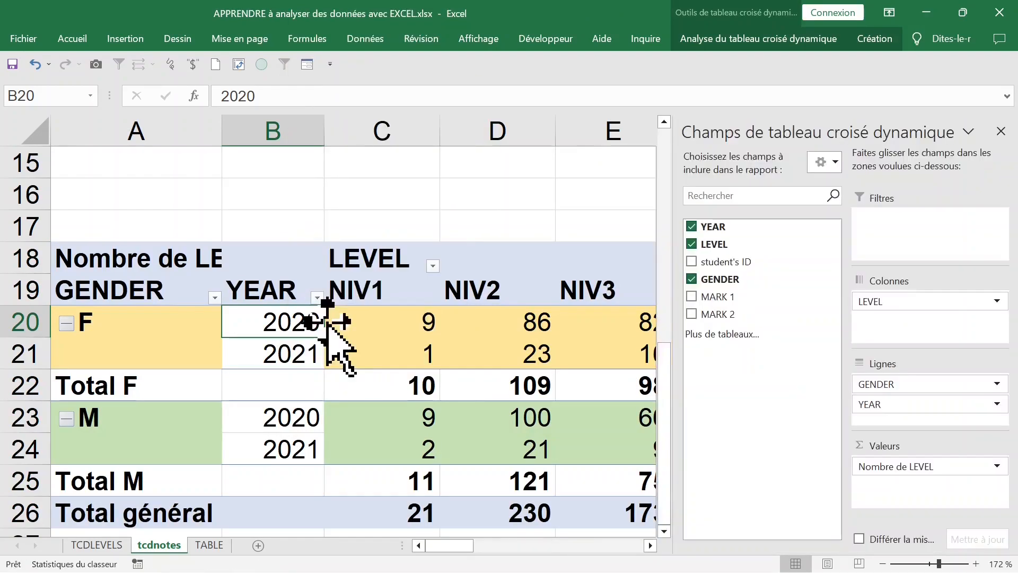
left_click(692, 227)
left_click(692, 244)
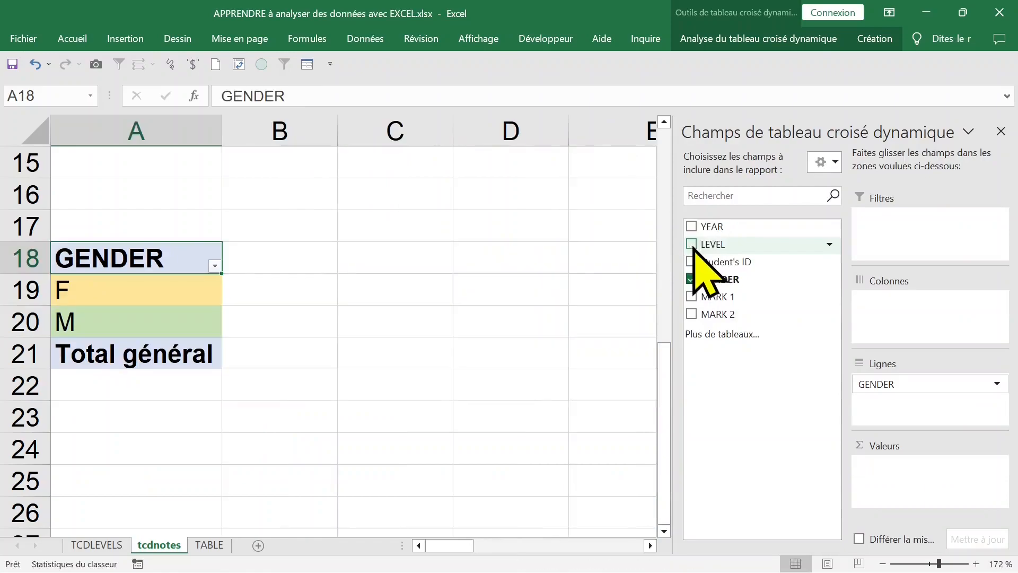
left_click(692, 279)
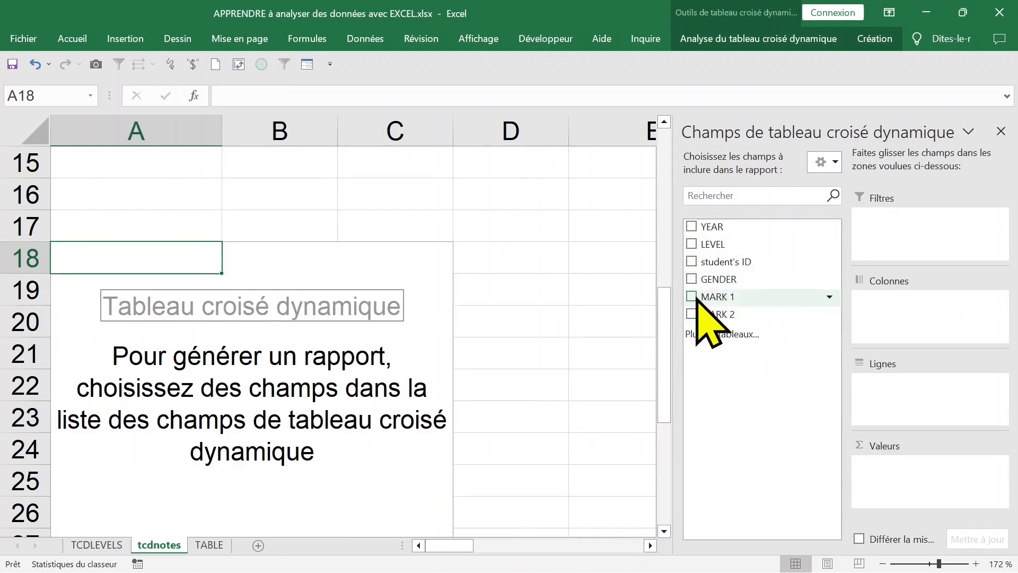
Step: Add MARK 1 to the empty pivot table's values and summarise it by average (Moyenne)
left_click(692, 297)
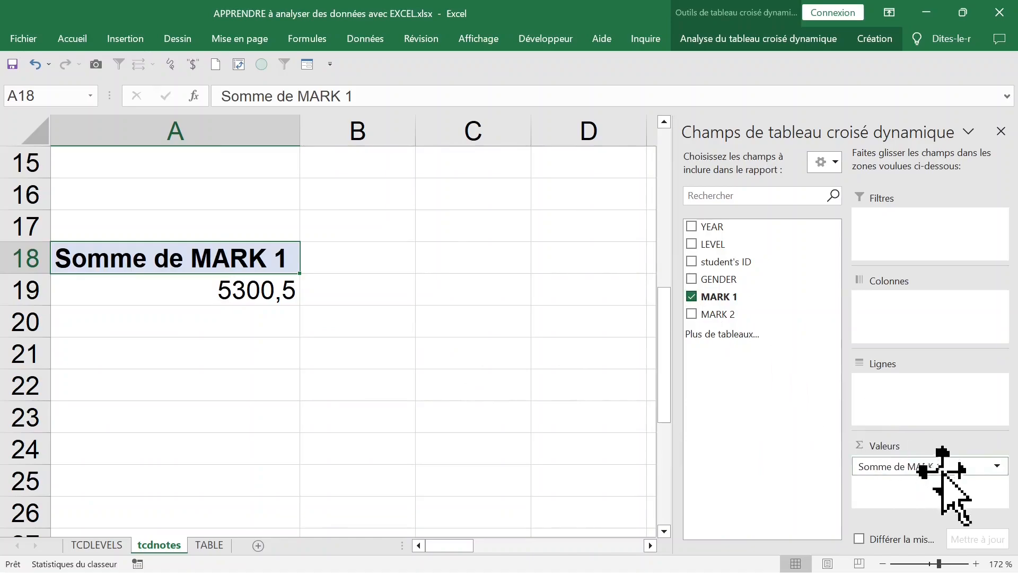
left_click(998, 466)
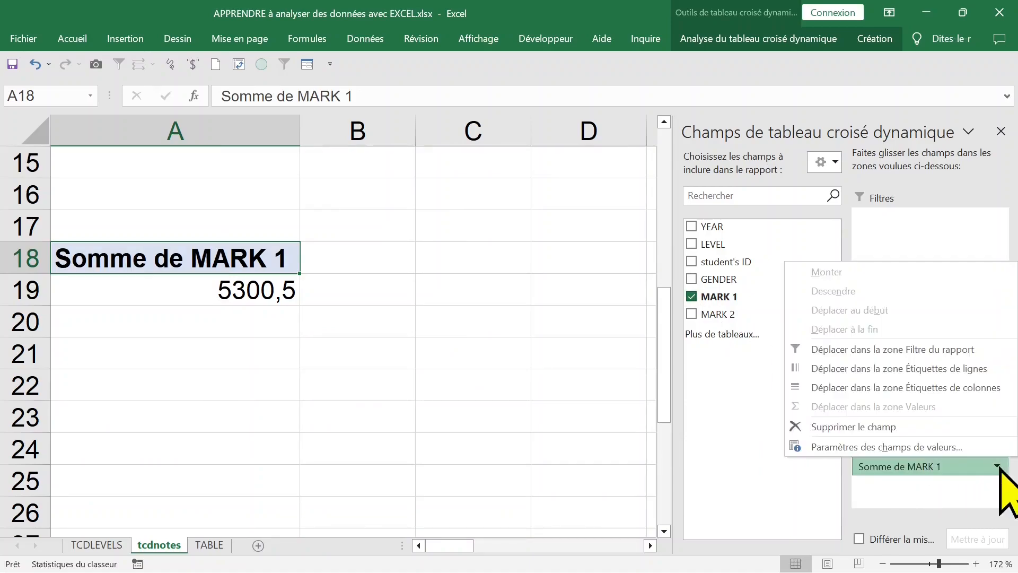
left_click(940, 449)
left_click(520, 345)
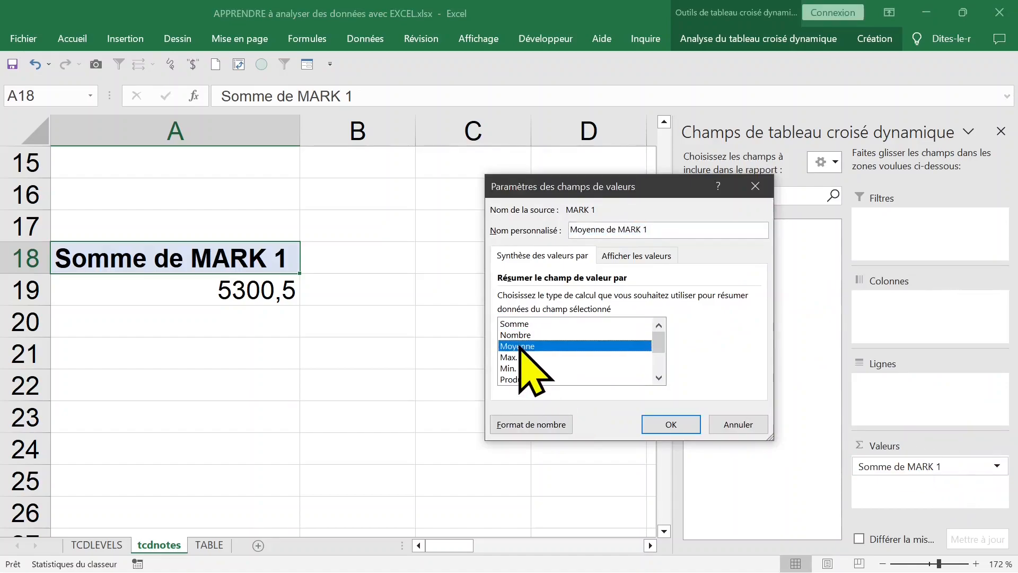
left_click(655, 423)
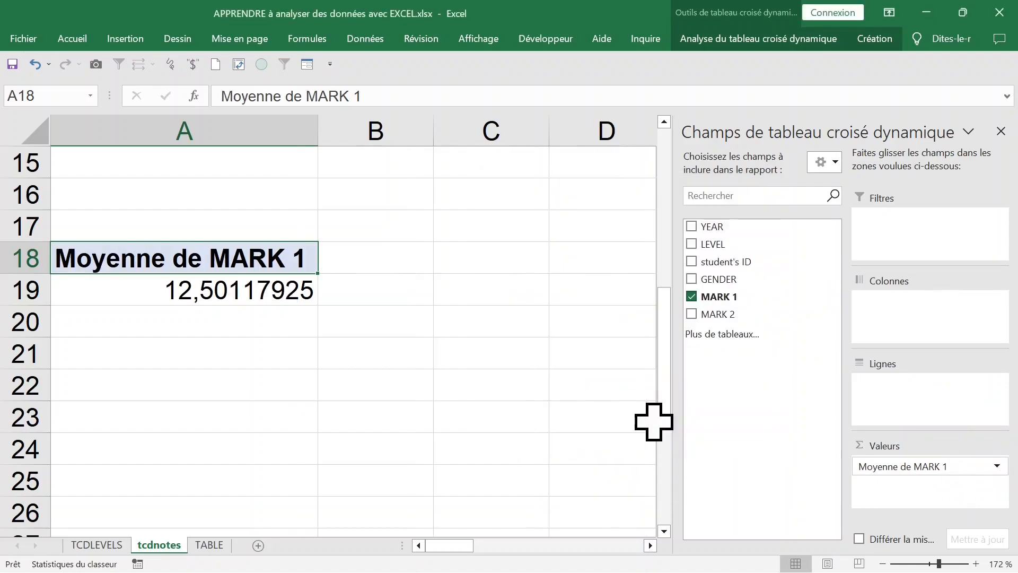
Step: Set the number format of the MARK 1 average to Nombre with 2 decimals
left_click(266, 295)
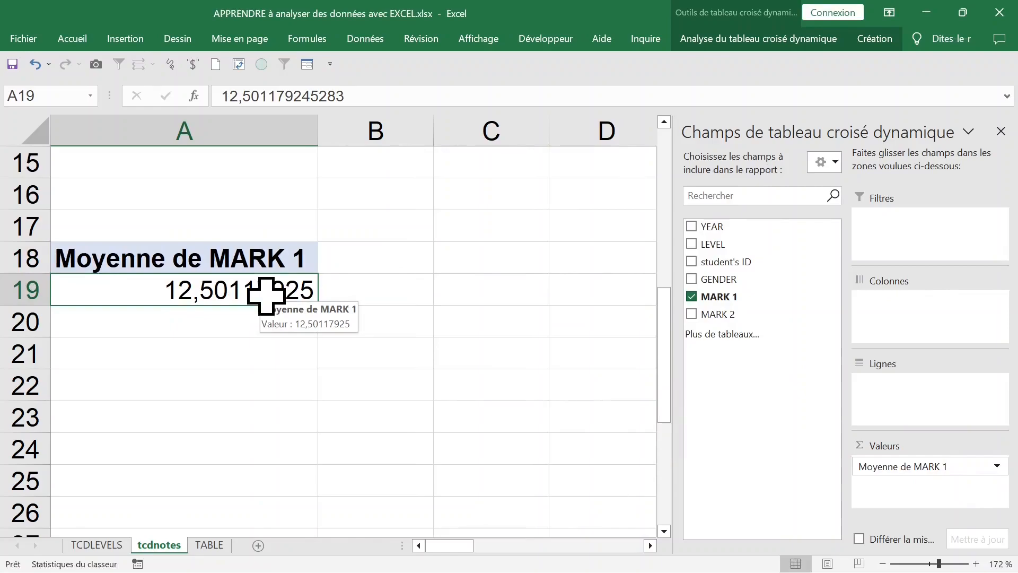
right_click(266, 296)
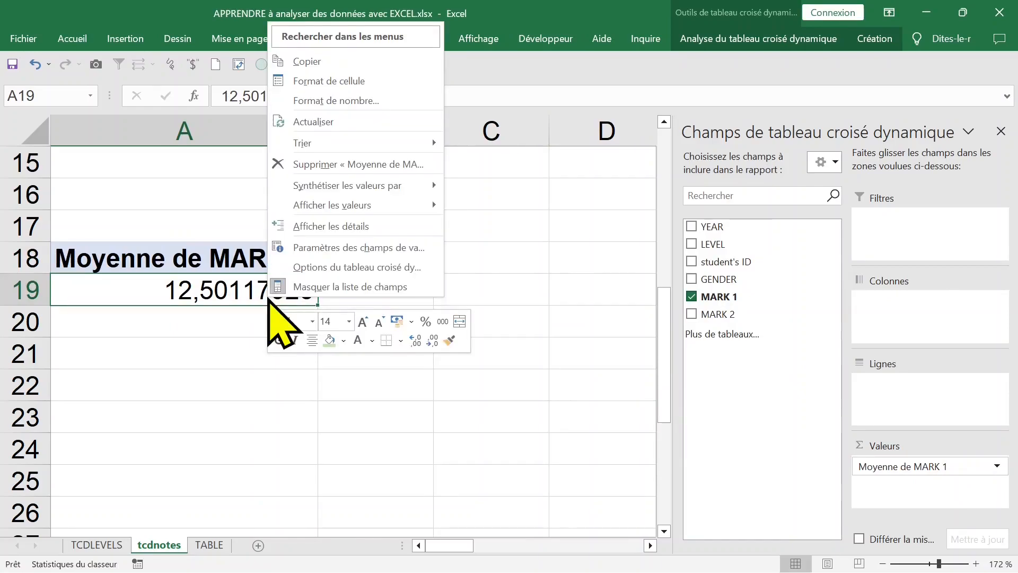
left_click(360, 100)
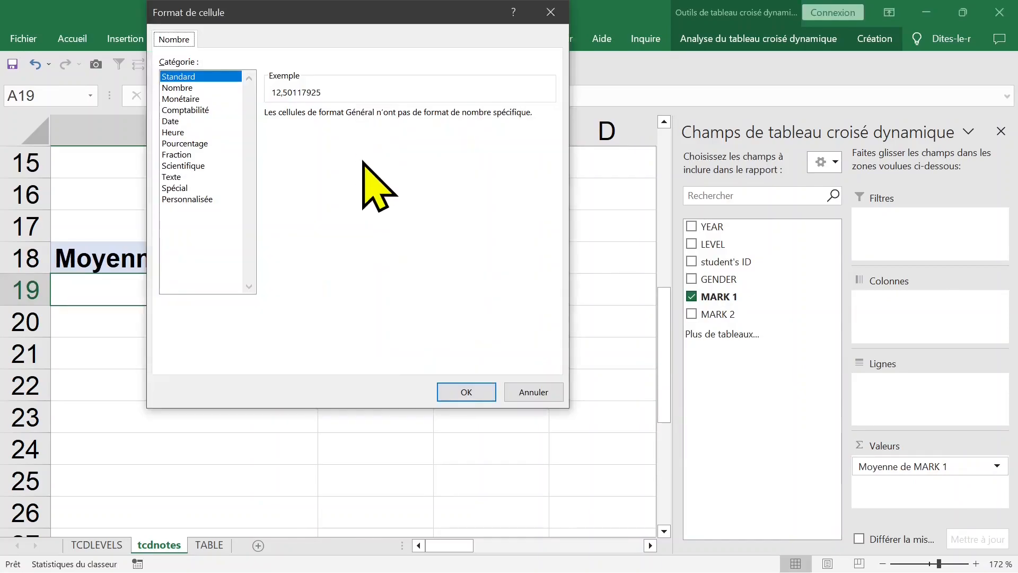
left_click(178, 88)
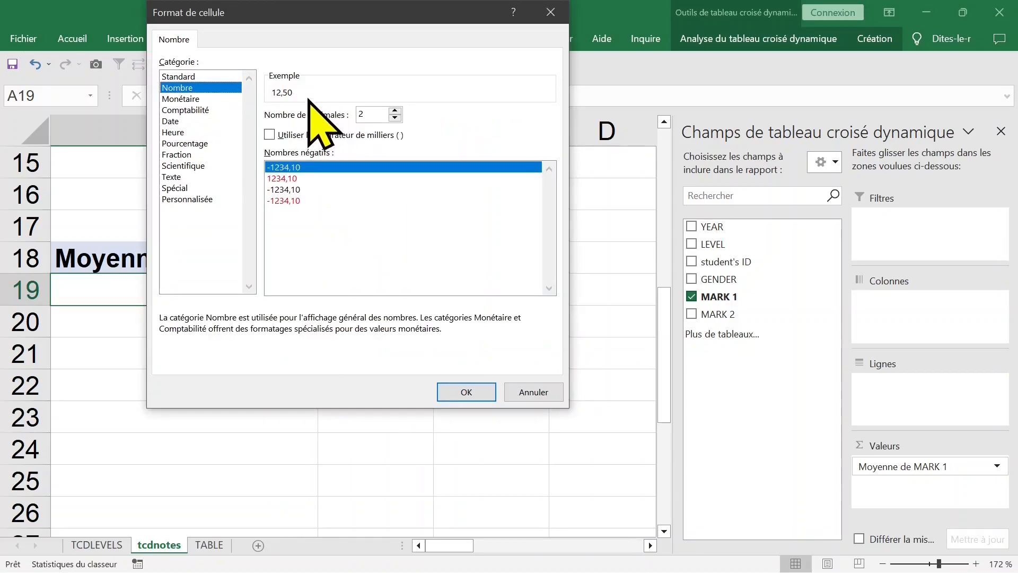
left_click(464, 393)
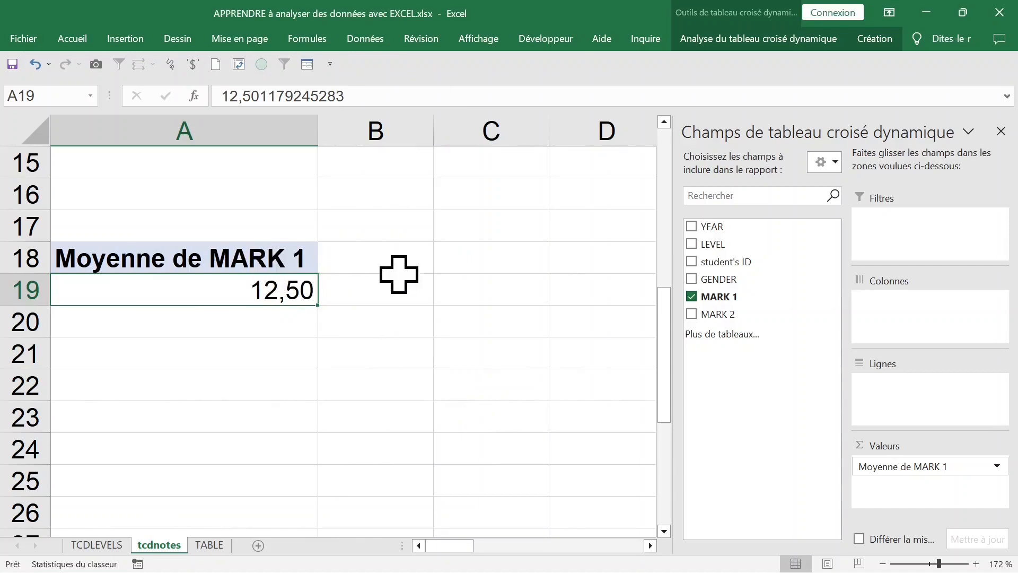
Step: Add MARK 2 to the pivot table's values and choose average (Moyenne) as its summary calculation
left_click_drag(705, 317, 889, 483)
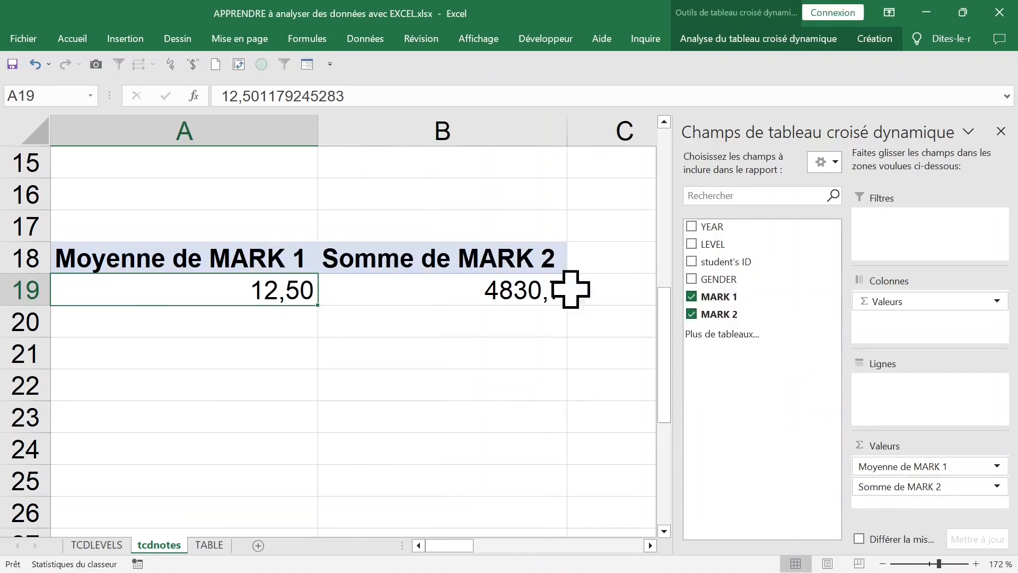
left_click(498, 257)
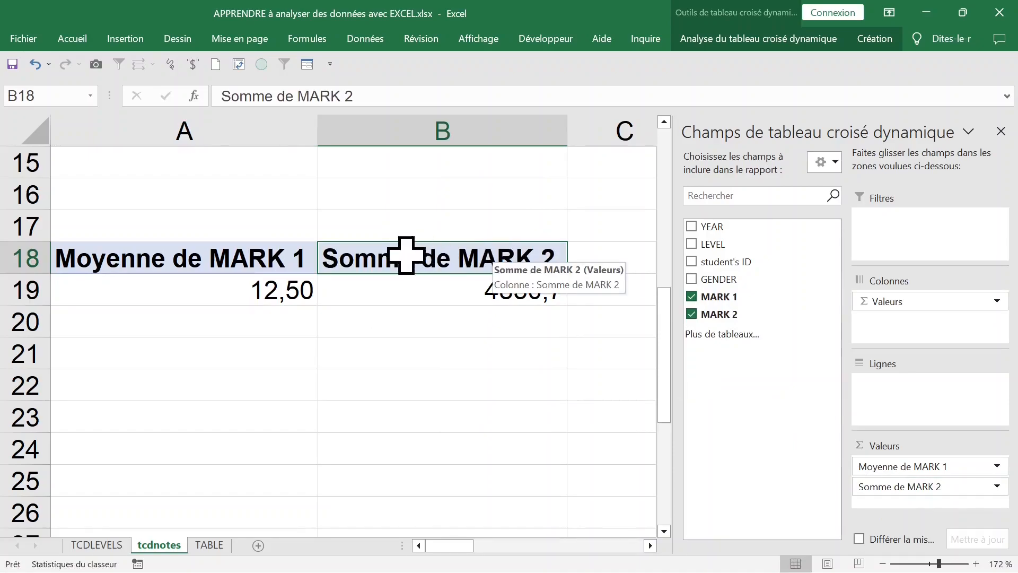
left_click(433, 282)
left_click(436, 258)
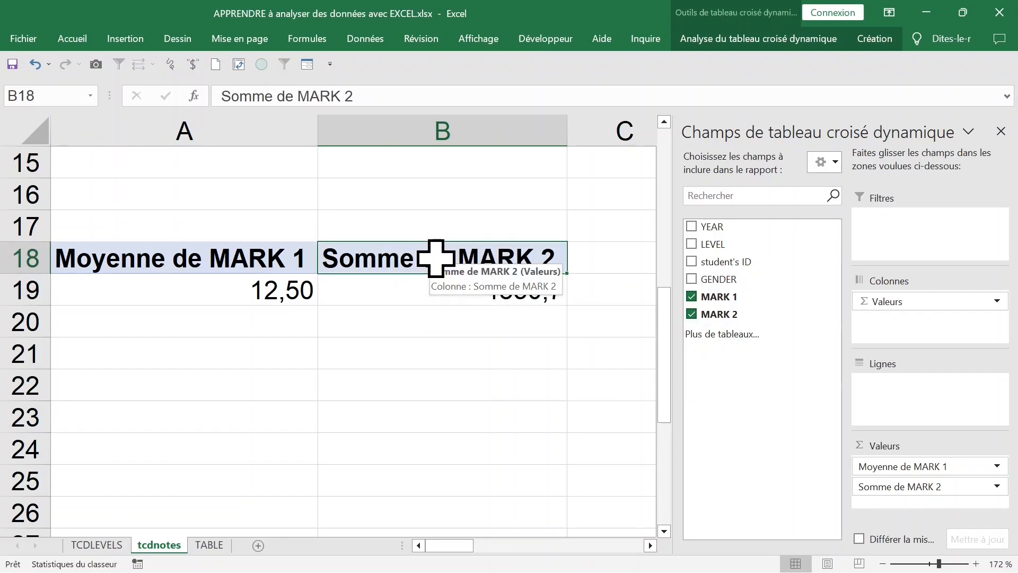
left_click(431, 125)
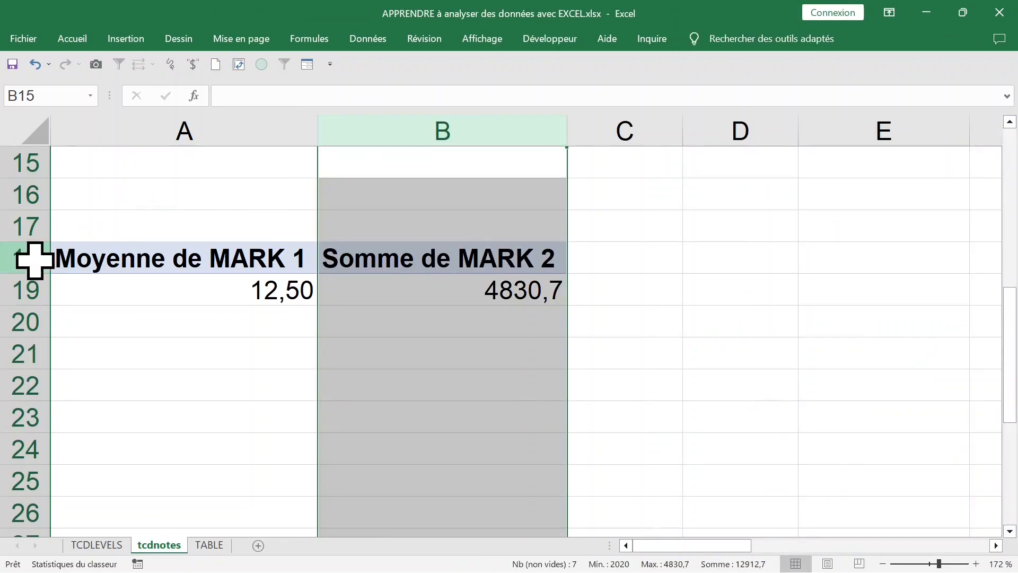
left_click(59, 259)
left_click(419, 257)
double_click(406, 260)
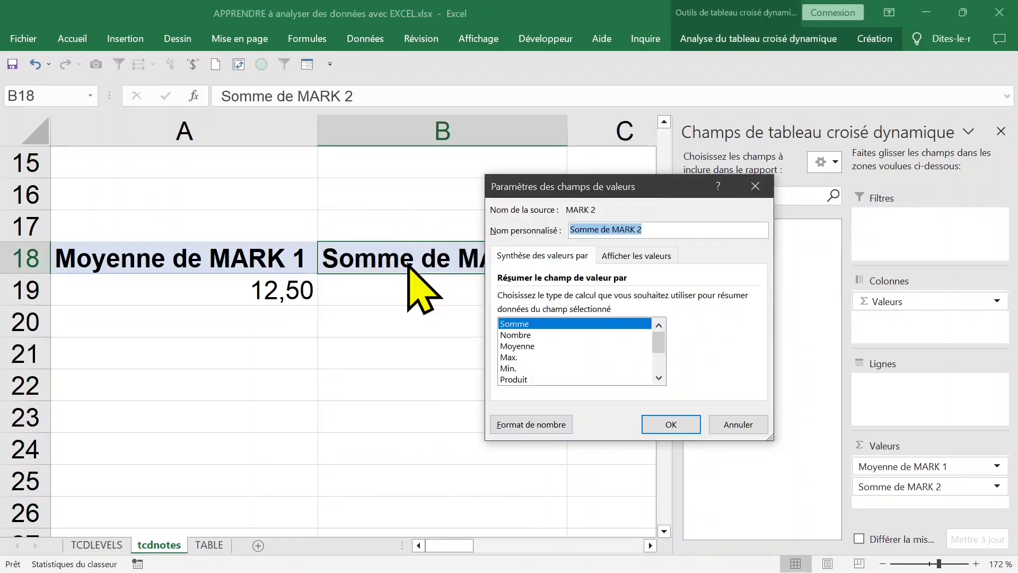
left_click(517, 346)
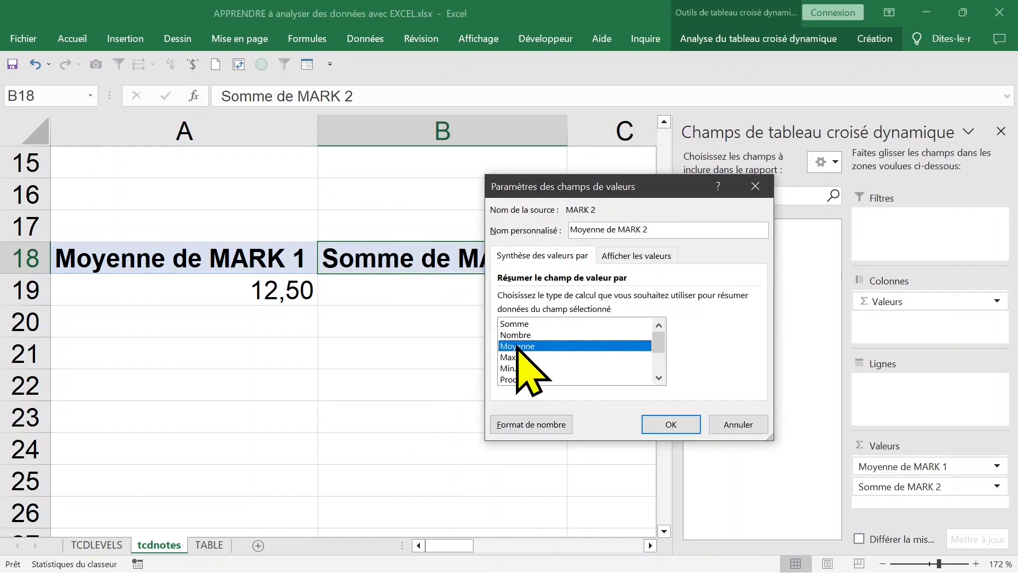
Step: Give the MARK 2 value field the Nombre format with 2 decimals and apply its field settings
left_click(531, 424)
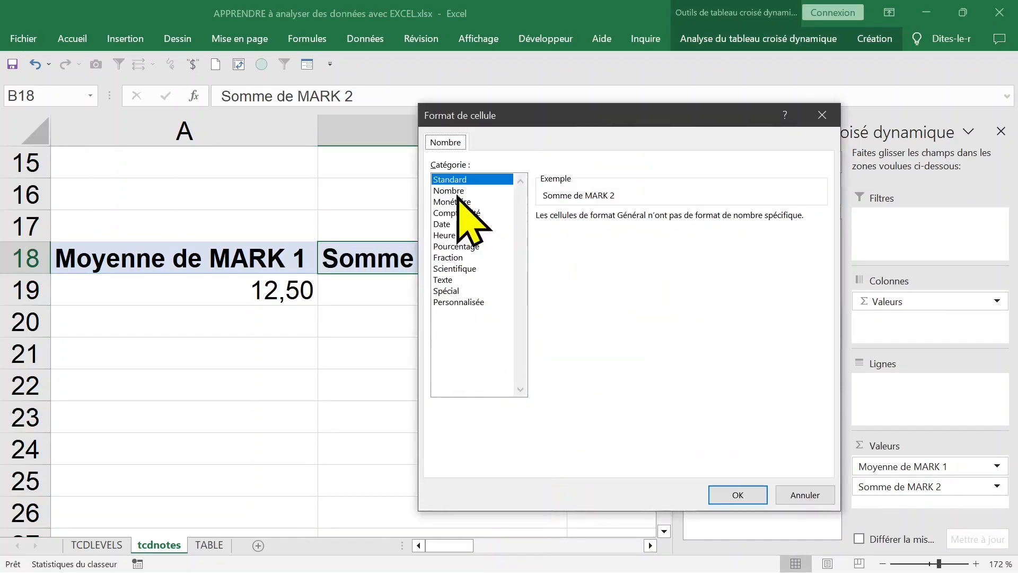
left_click(456, 192)
left_click(647, 218)
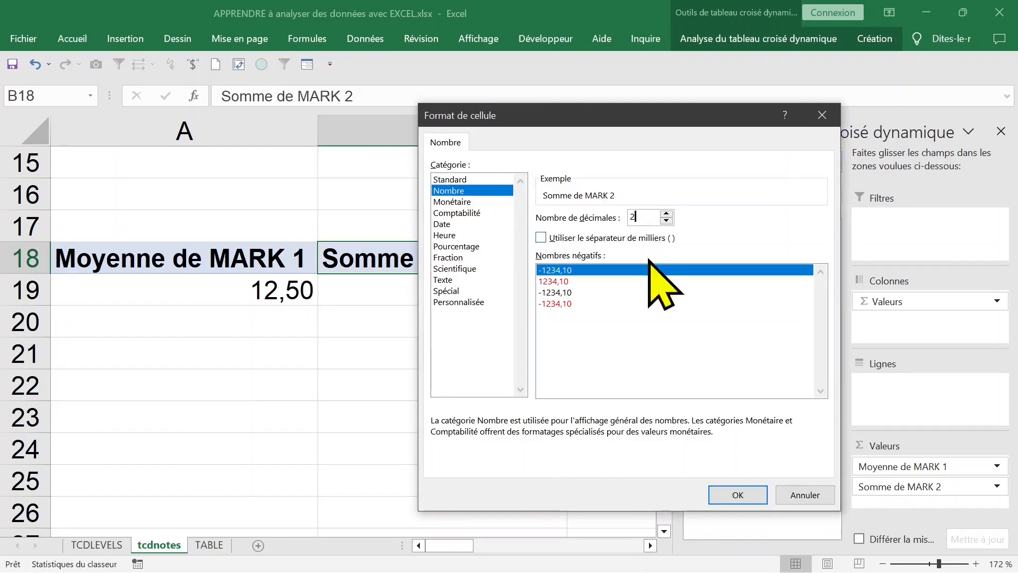
left_click(736, 495)
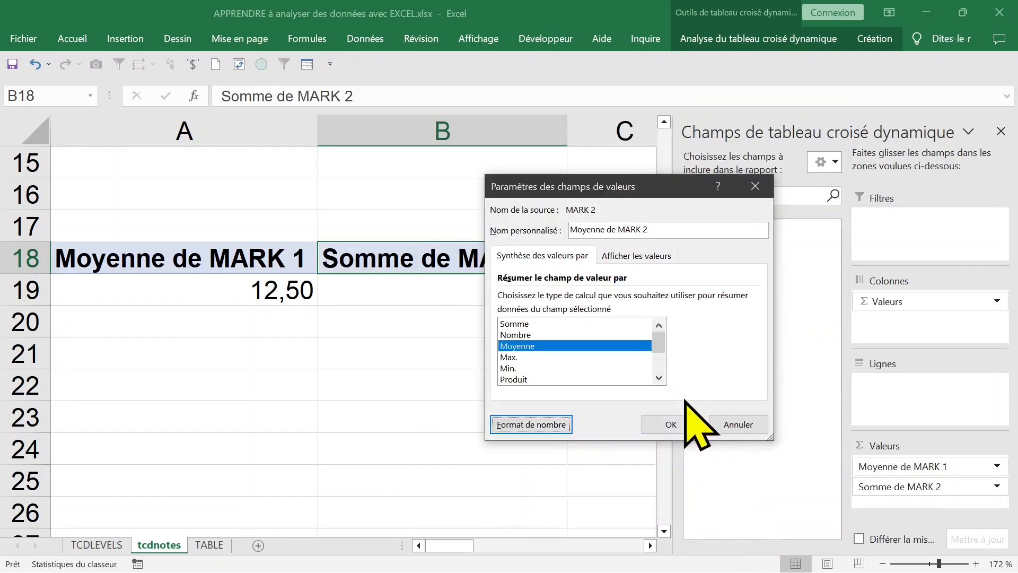
left_click(671, 427)
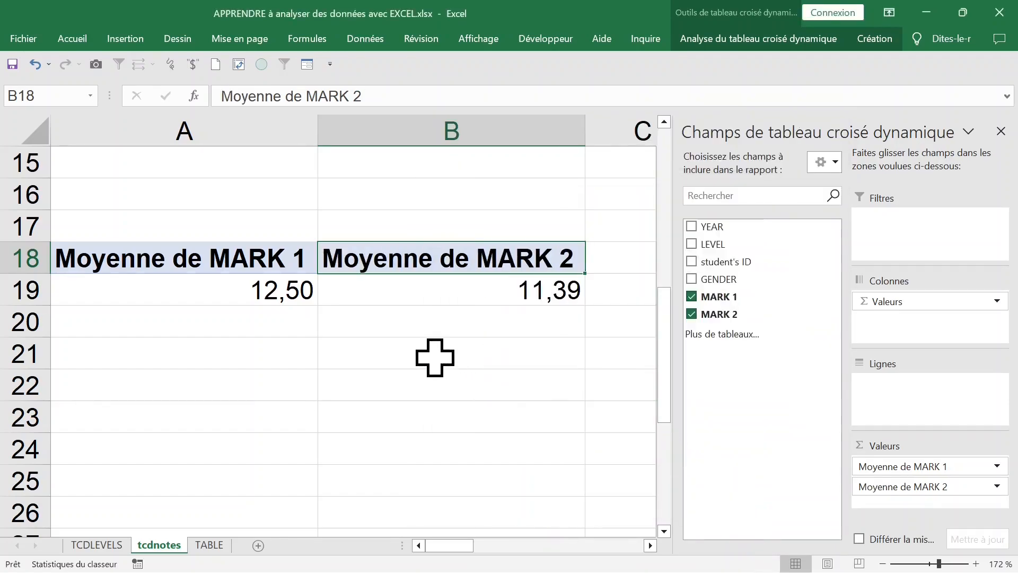
left_click(286, 291)
left_click(418, 296)
left_click(268, 293)
left_click(441, 292)
left_click(262, 290)
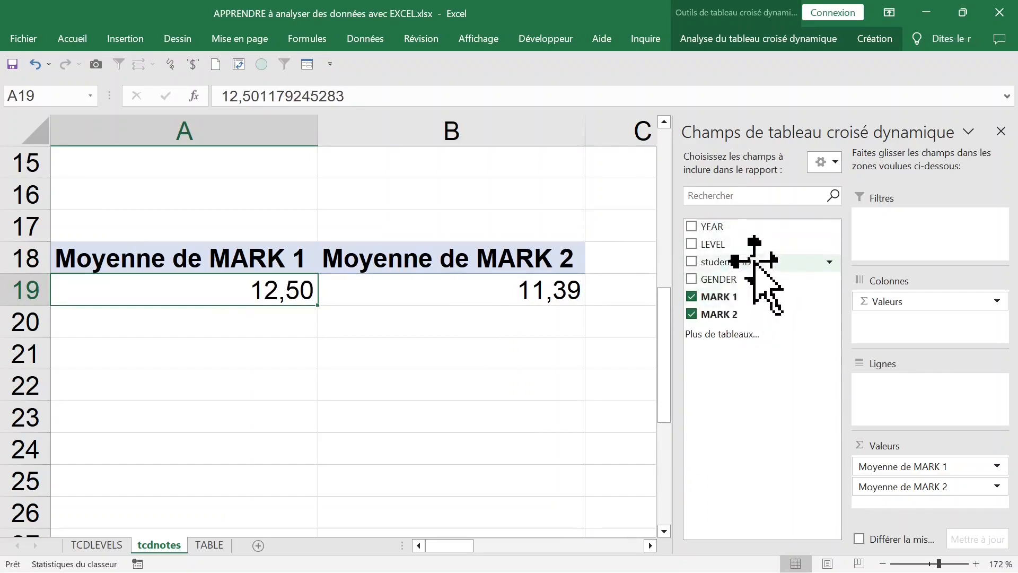
Step: Add the YEAR field to the marks pivot table and move it from the values to the rows
left_click(694, 227)
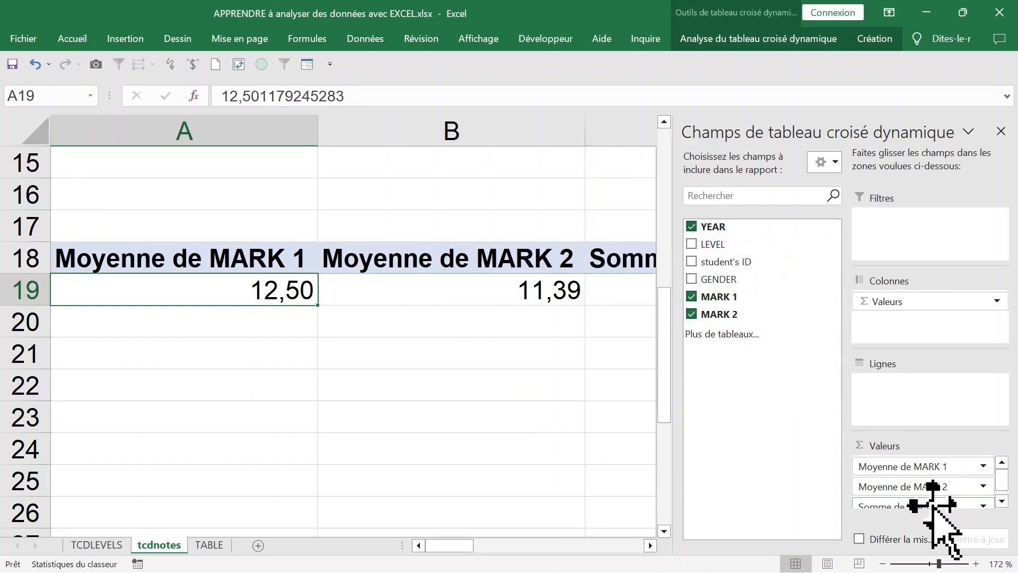
left_click_drag(933, 504, 920, 419)
left_click_drag(896, 383, 893, 383)
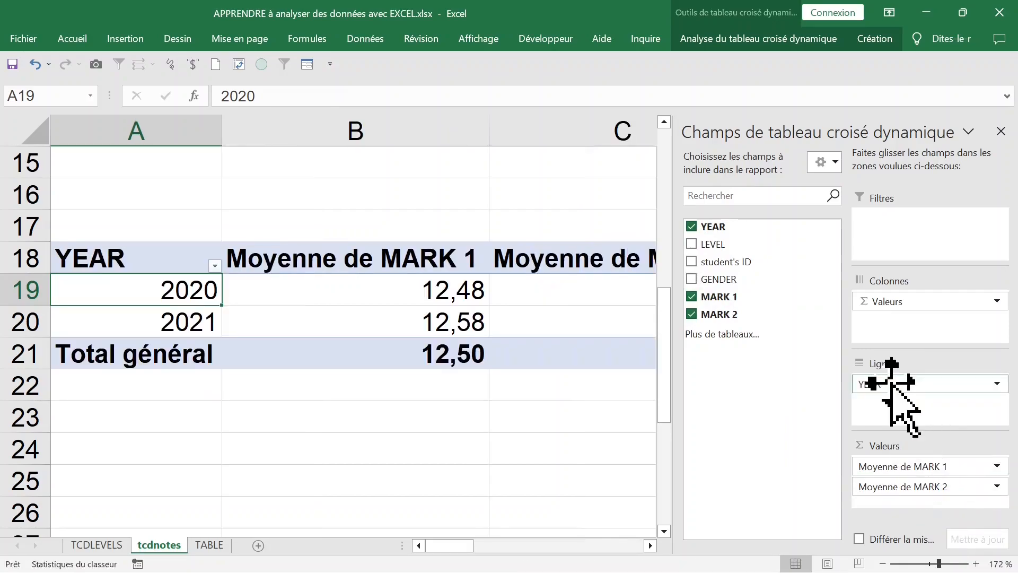
Step: Add the LEVEL field to the rows of the marks pivot table, beneath YEAR, and close the field list
left_click(1002, 131)
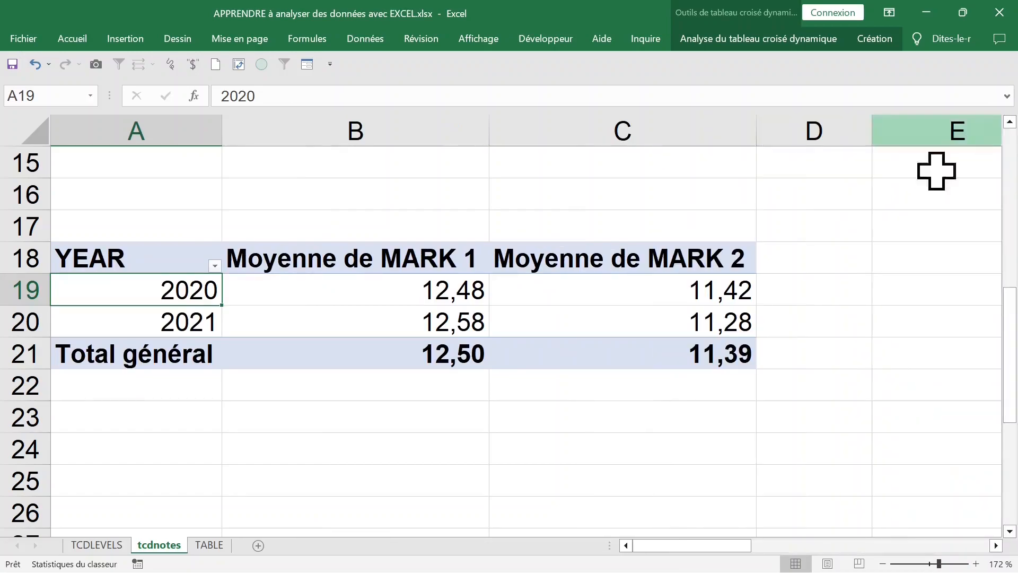
left_click(464, 290)
left_click(131, 301)
left_click(324, 293)
right_click(329, 291)
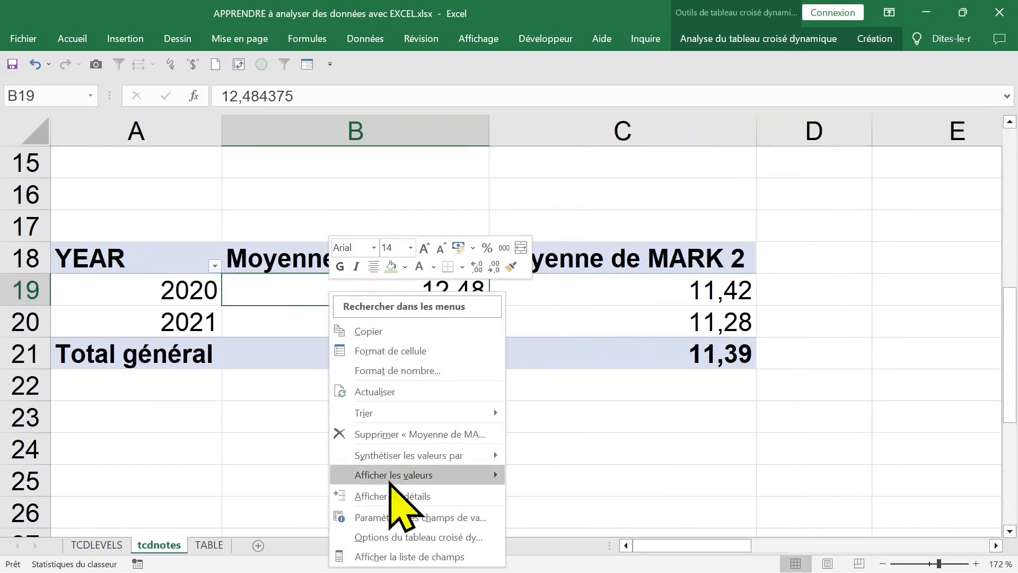
left_click(403, 557)
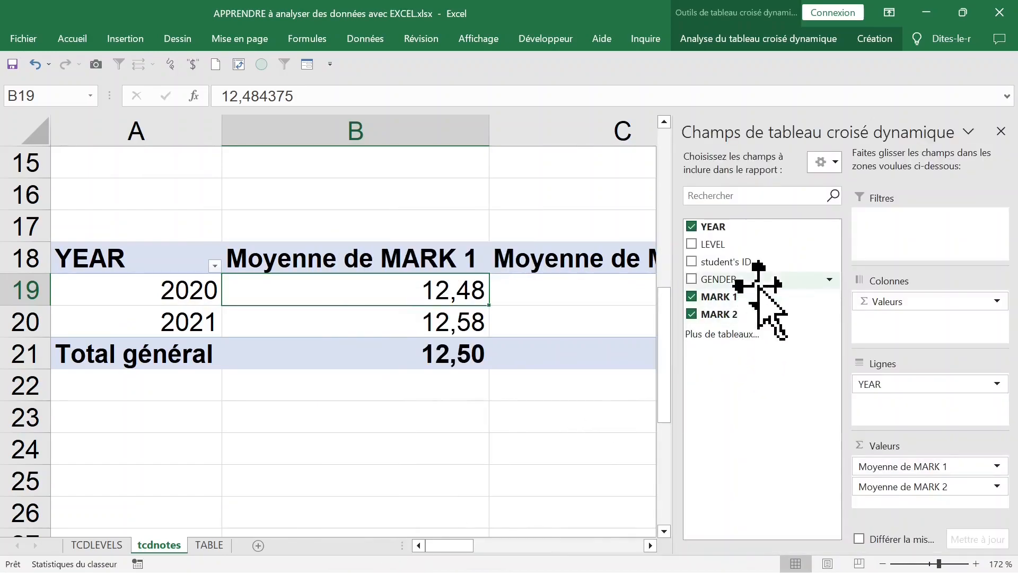
left_click(692, 245)
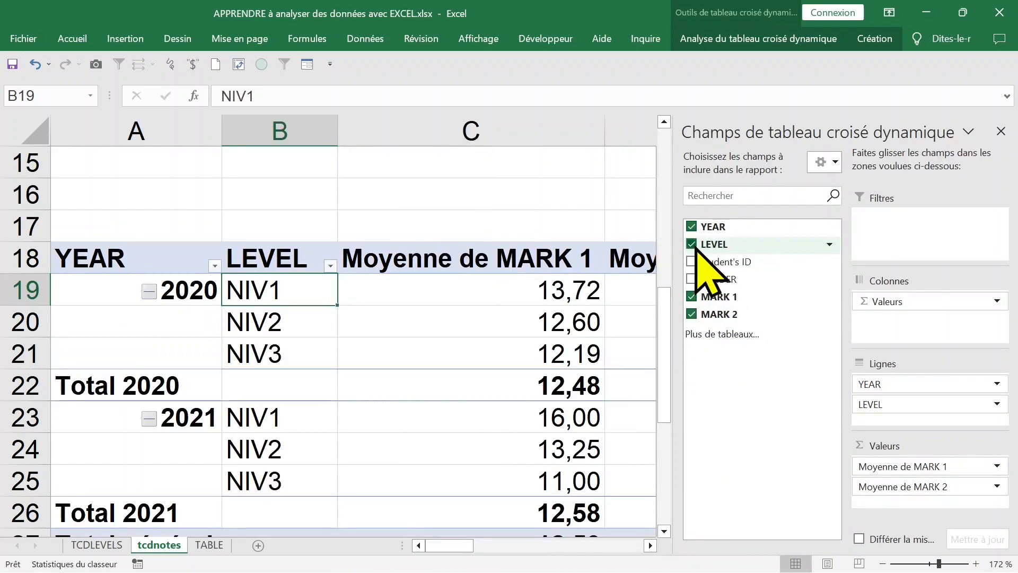
left_click(1001, 132)
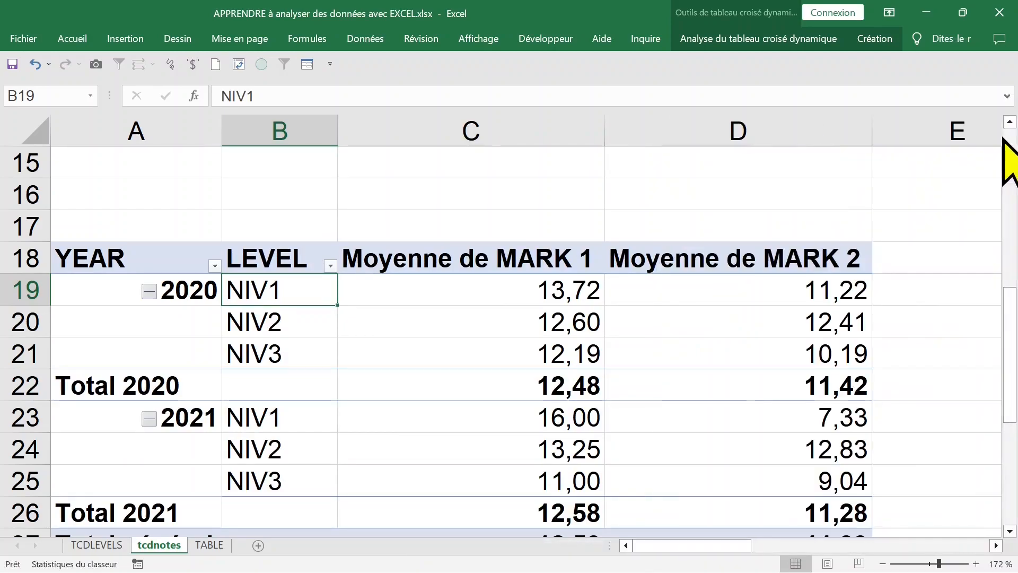
Step: Add the GENDER field to the rows of the marks pivot table, beneath LEVEL, and close the field list
left_click(204, 290)
left_click(18, 291)
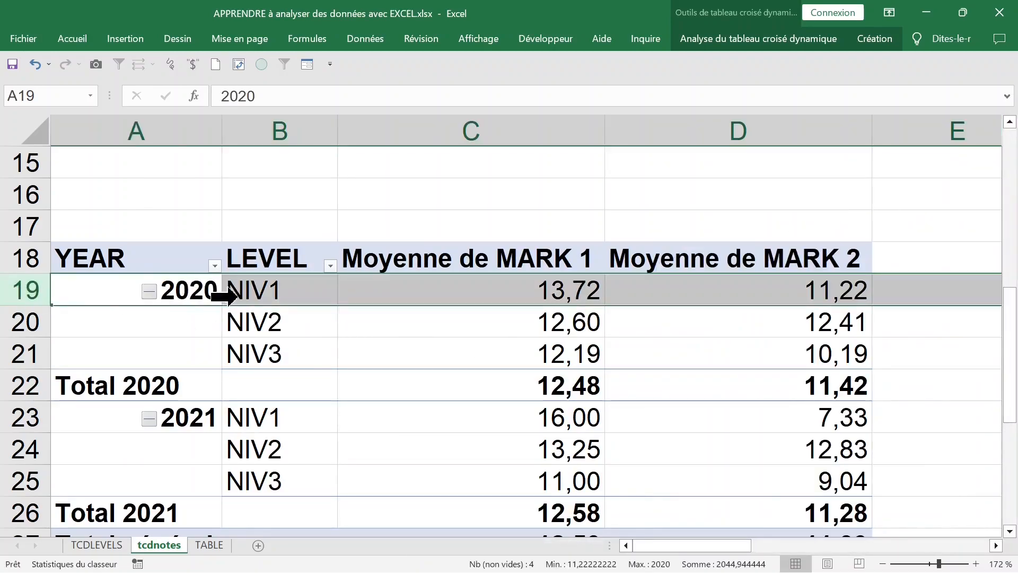
left_click(281, 300)
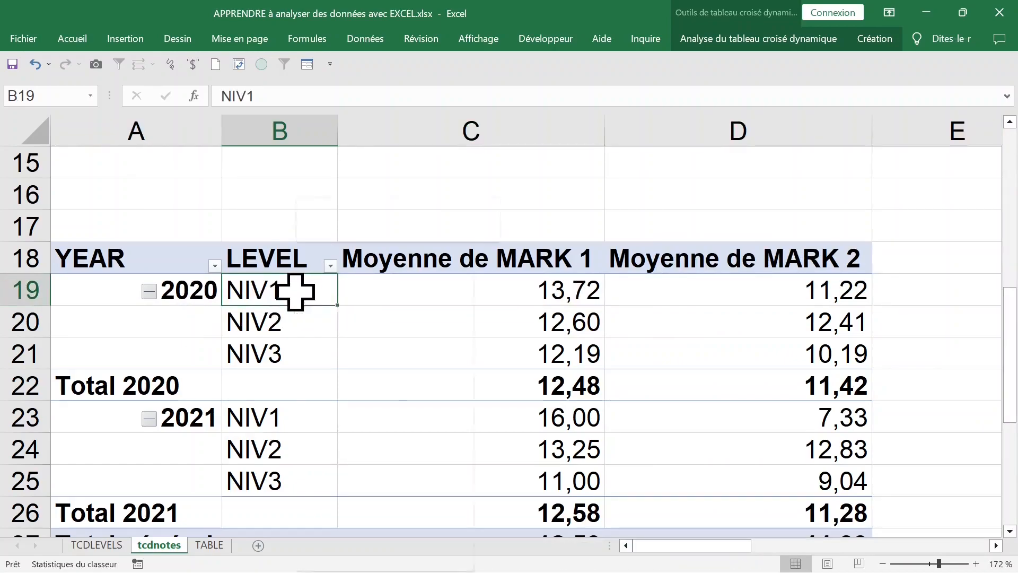
right_click(293, 292)
left_click(350, 560)
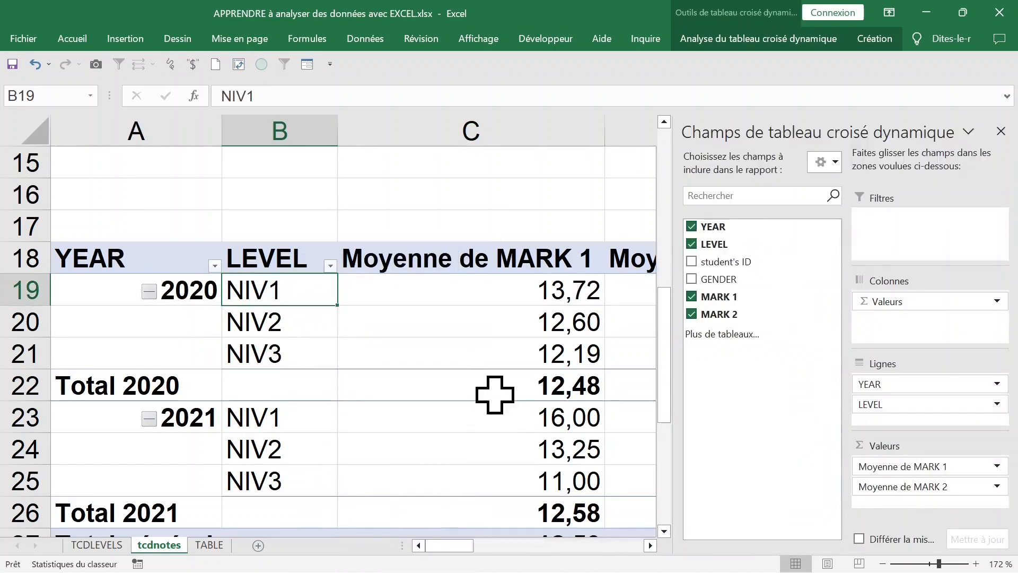
left_click(692, 279)
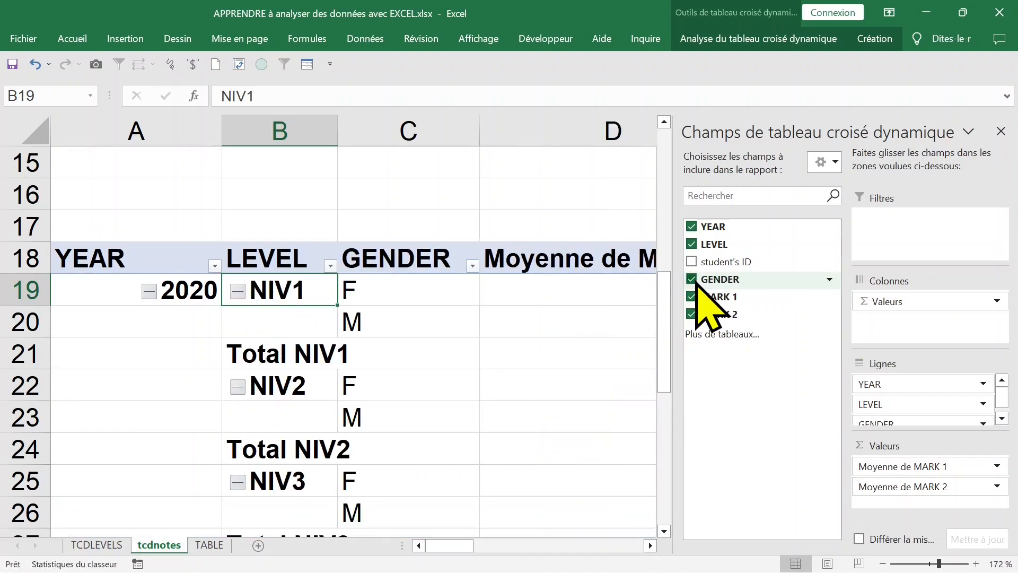
left_click(1000, 131)
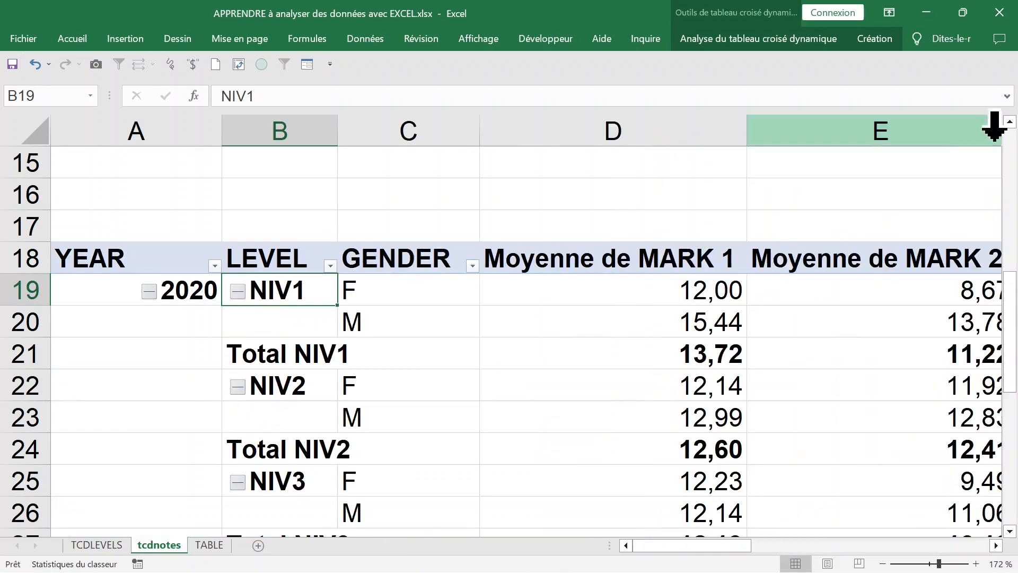
Step: Examine the mark averages by year, level and gender, along with the empty label cells in the YEAR column
left_click(932, 564)
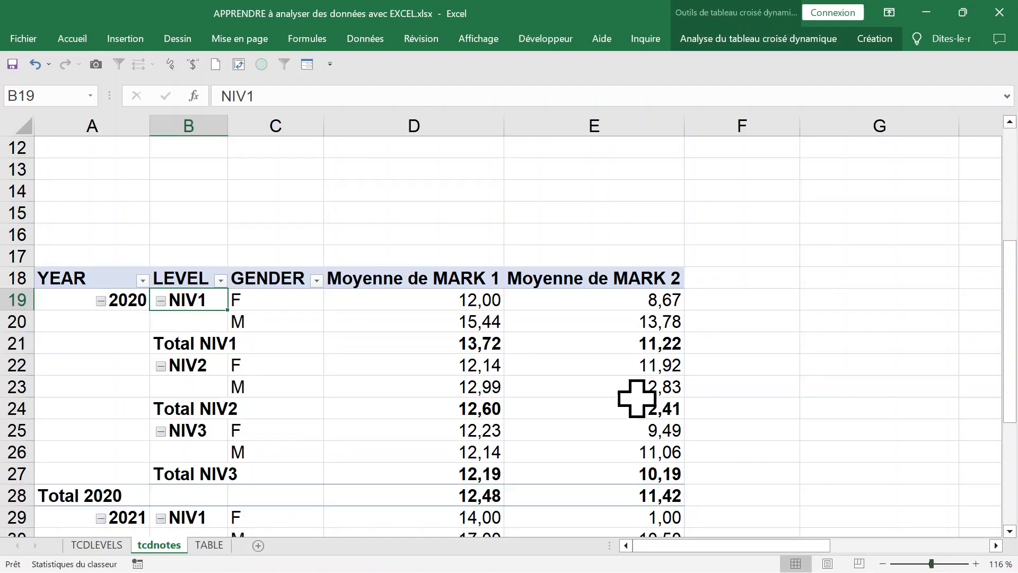
scroll(536, 370, "down", 1)
left_click(79, 256)
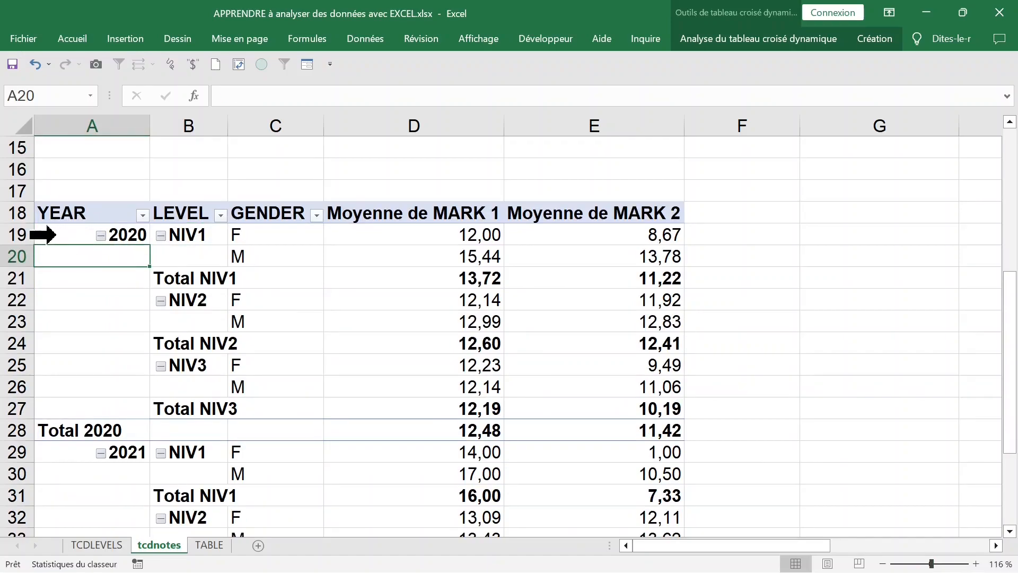
left_click(55, 234)
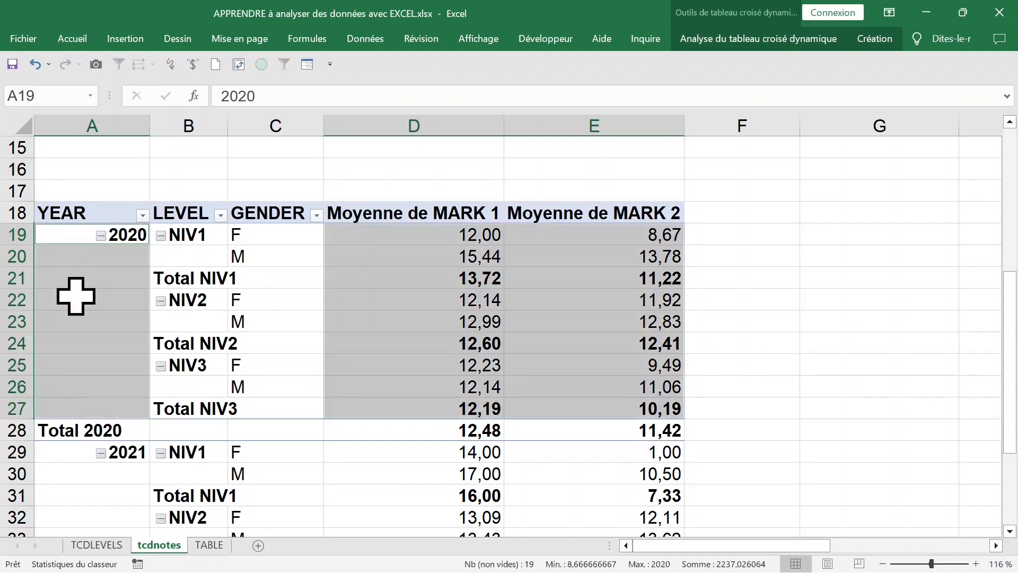
scroll(75, 291, "down", 2)
scroll(49, 366, "down", 1)
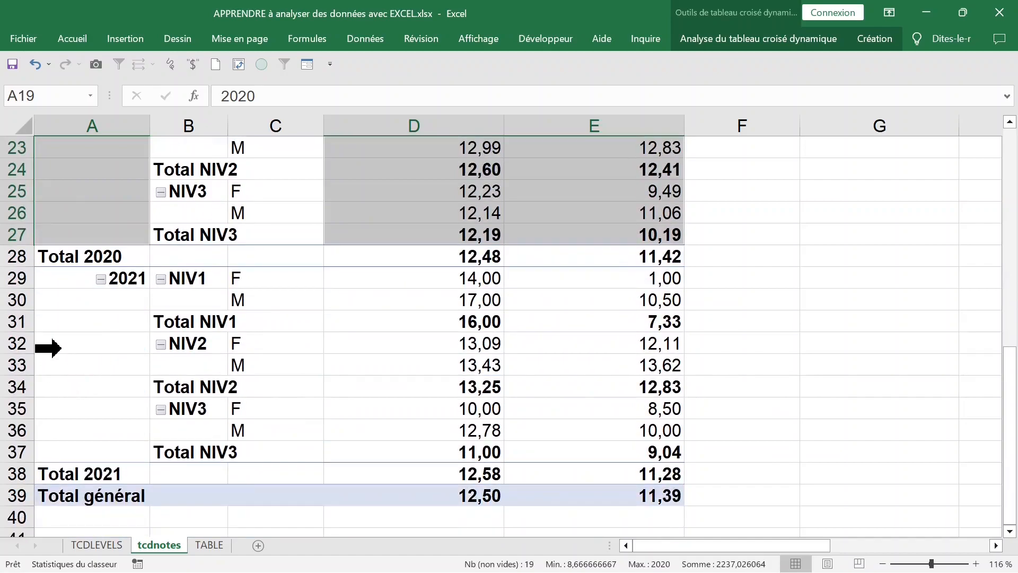
left_click(76, 320)
scroll(111, 224, "up", 2)
Step: Set the marks pivot table's report layout to repeat all item labels (Répéter toutes les étiquettes d'élément)
left_click_drag(99, 192, 98, 342)
left_click(99, 194)
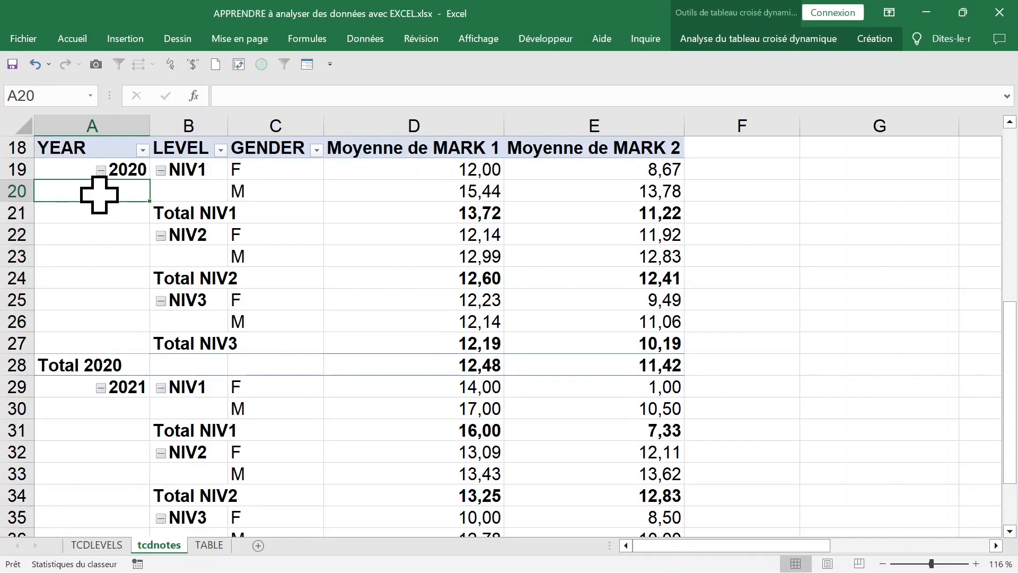
left_click(874, 40)
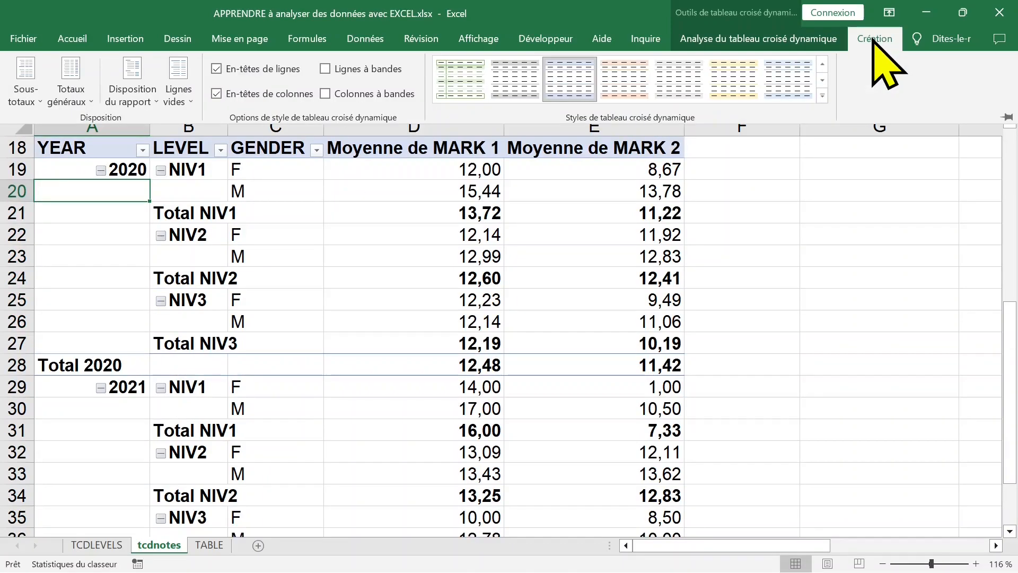
left_click(135, 95)
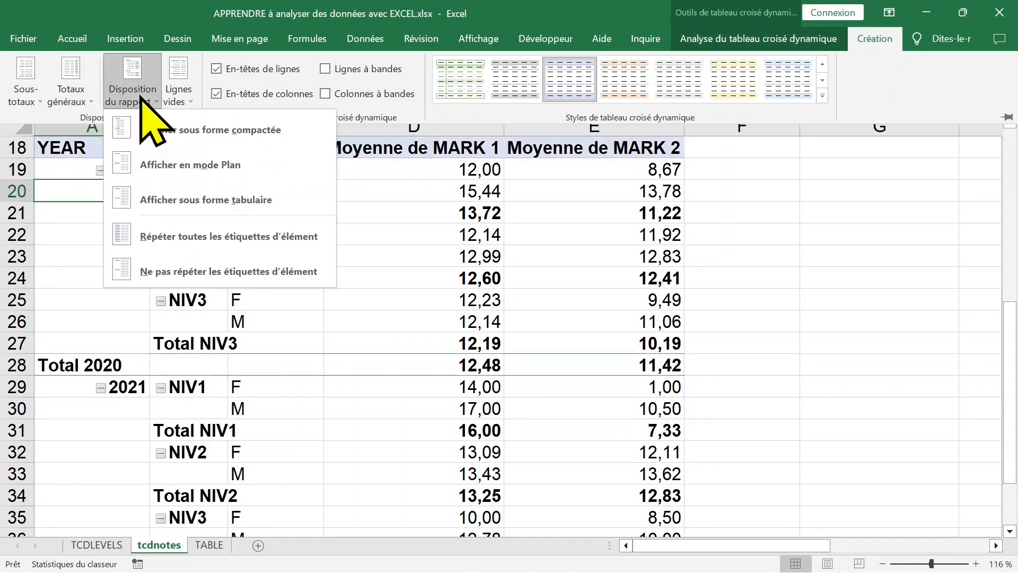
left_click(153, 237)
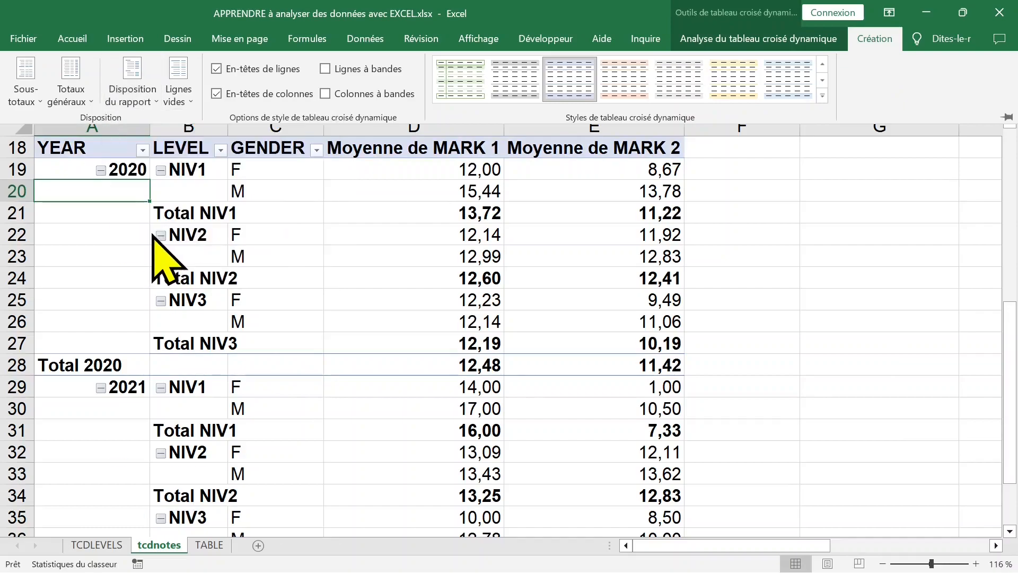
Step: Review the repeated YEAR and LEVEL labels, the GENDER column and the MARK 1 averages in the pivot table
left_click(218, 192)
left_click(200, 169)
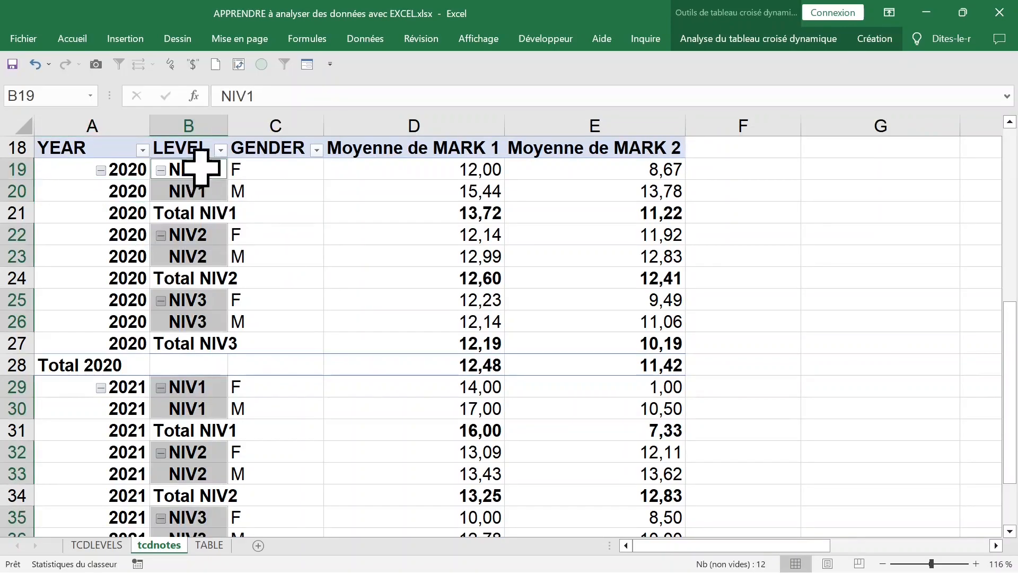
left_click(201, 123)
left_click(271, 119)
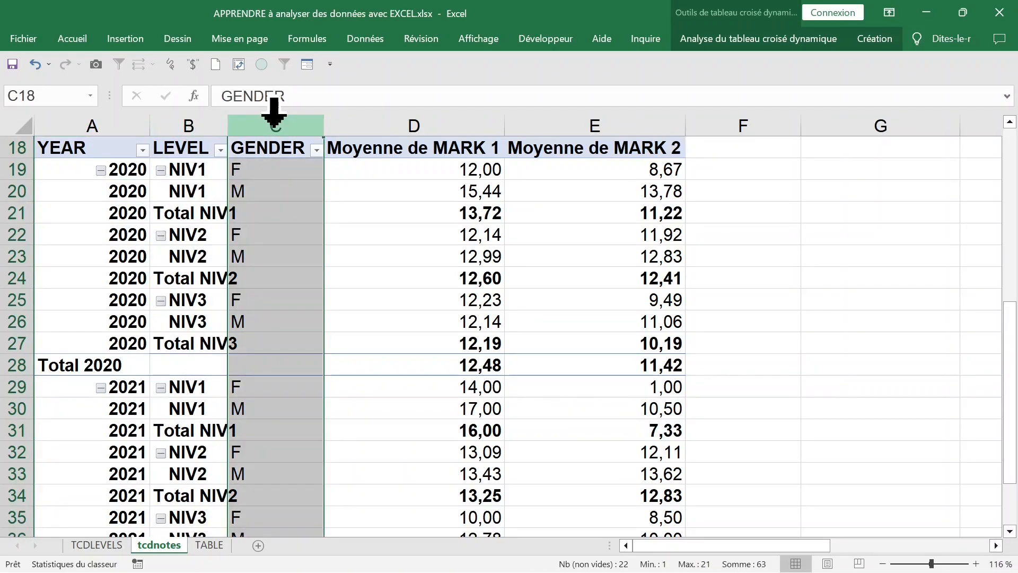
left_click(379, 119)
left_click(427, 186)
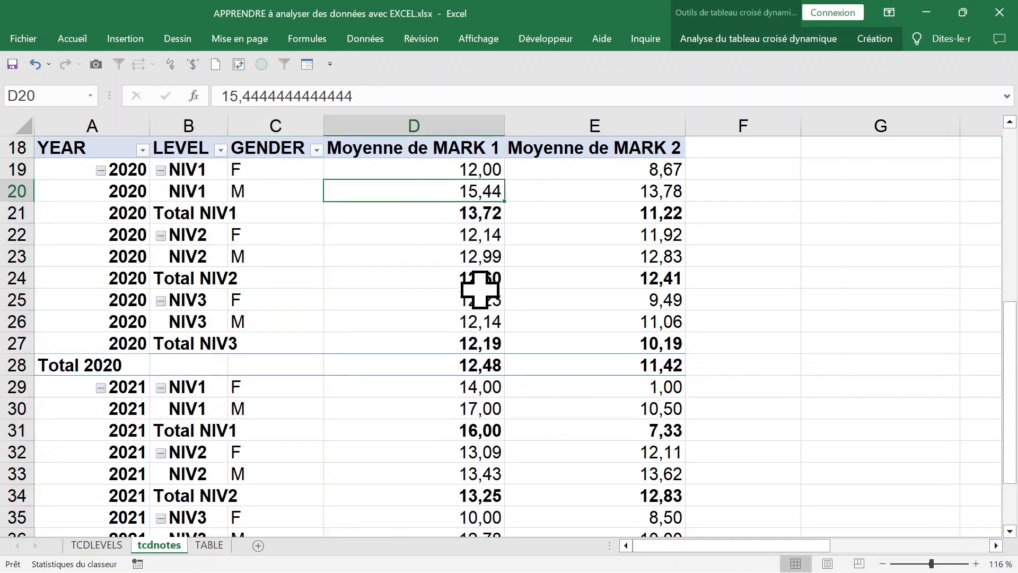
scroll(494, 312, "down", 1)
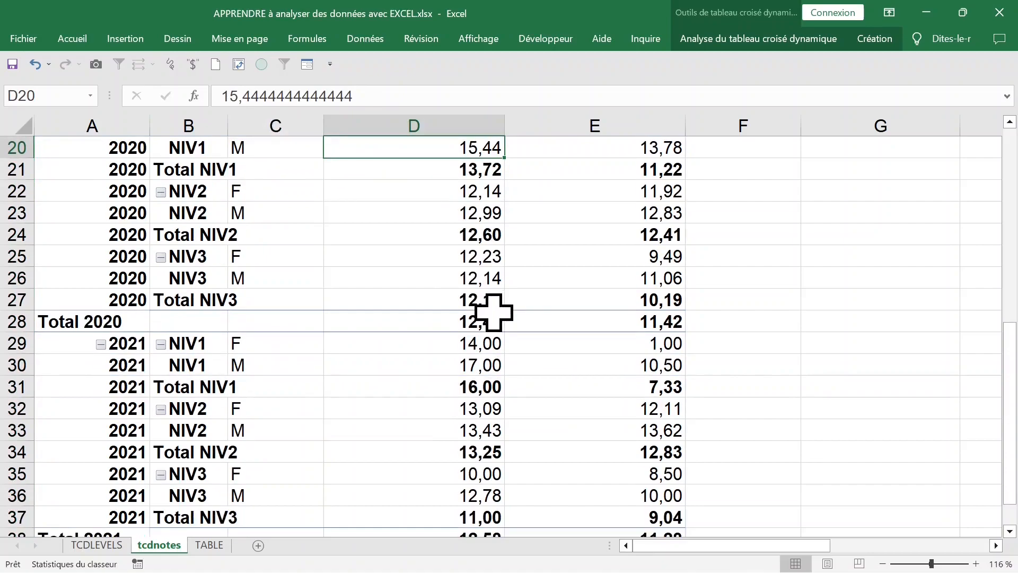
scroll(494, 312, "up", 3)
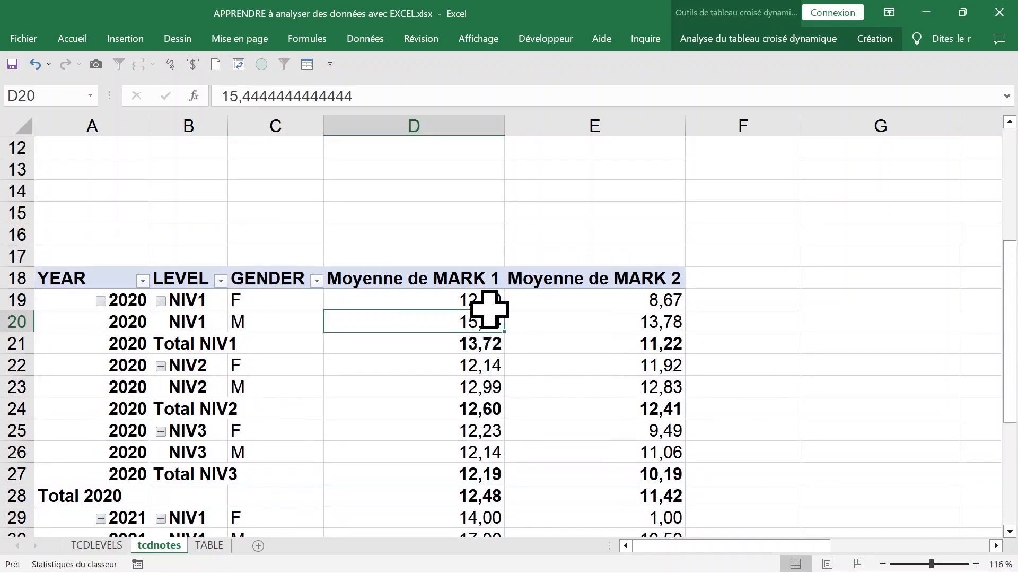
scroll(489, 310, "up", 1)
Step: Change the summary calculation of the MARK 1 value field to the maximum (Max.)
left_click(447, 291)
scroll(430, 284, "down", 1)
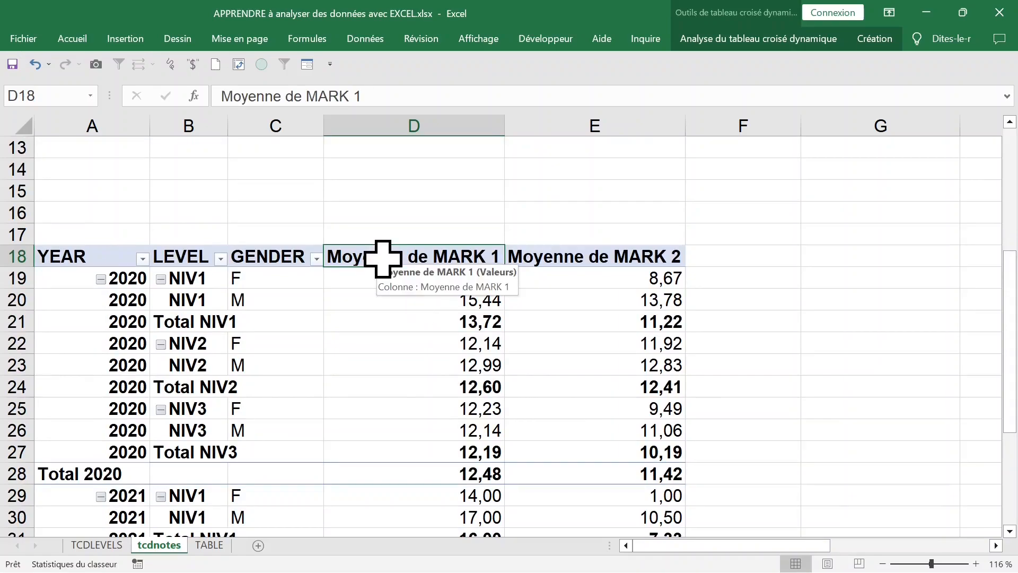
scroll(383, 258, "down", 1)
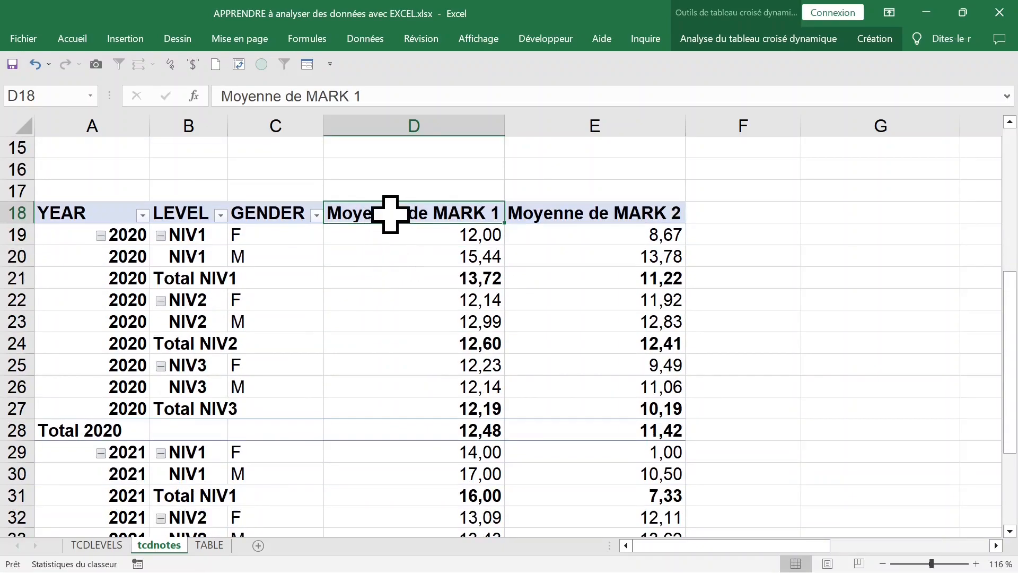
double_click(390, 214)
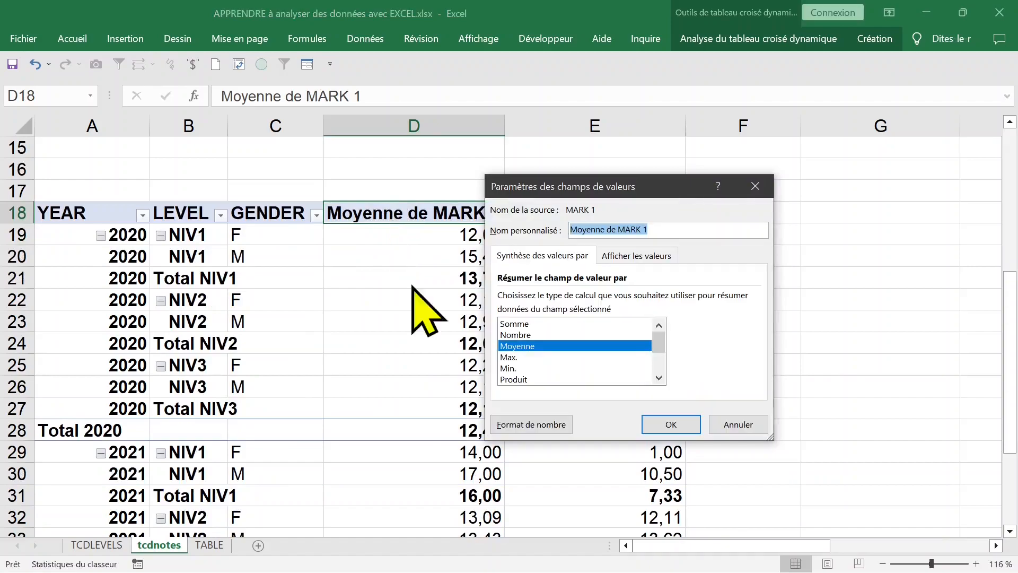
left_click(546, 358)
left_click(662, 424)
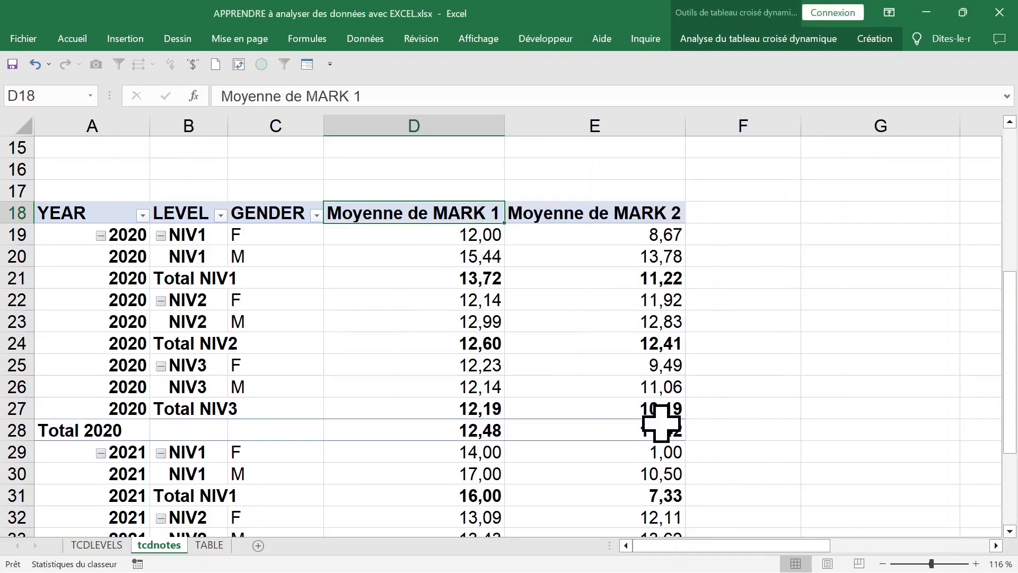
Step: Change the summary calculation of the MARK 2 value field to the maximum (Max.)
left_click(540, 214)
double_click(541, 214)
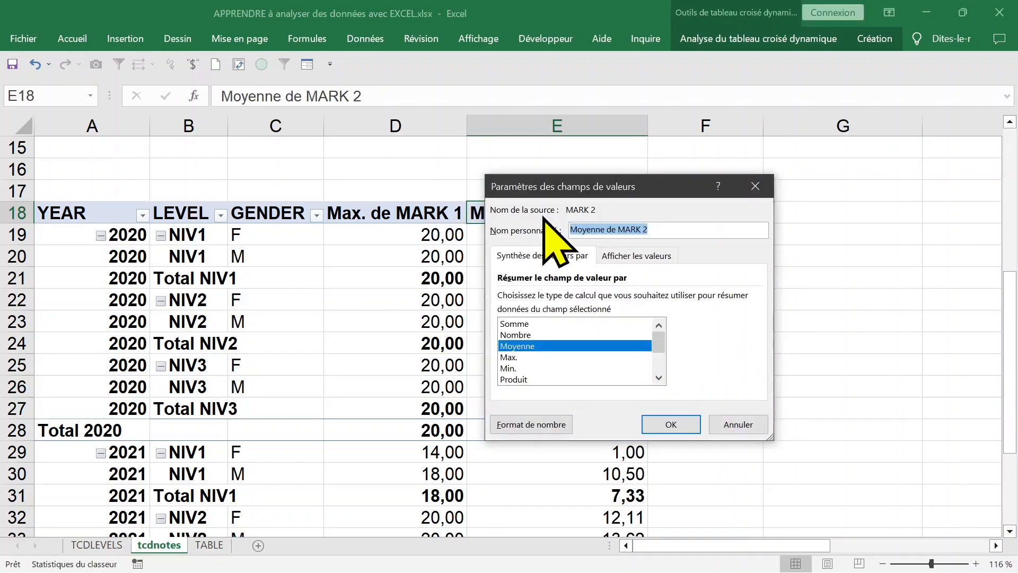
left_click(525, 357)
left_click(671, 421)
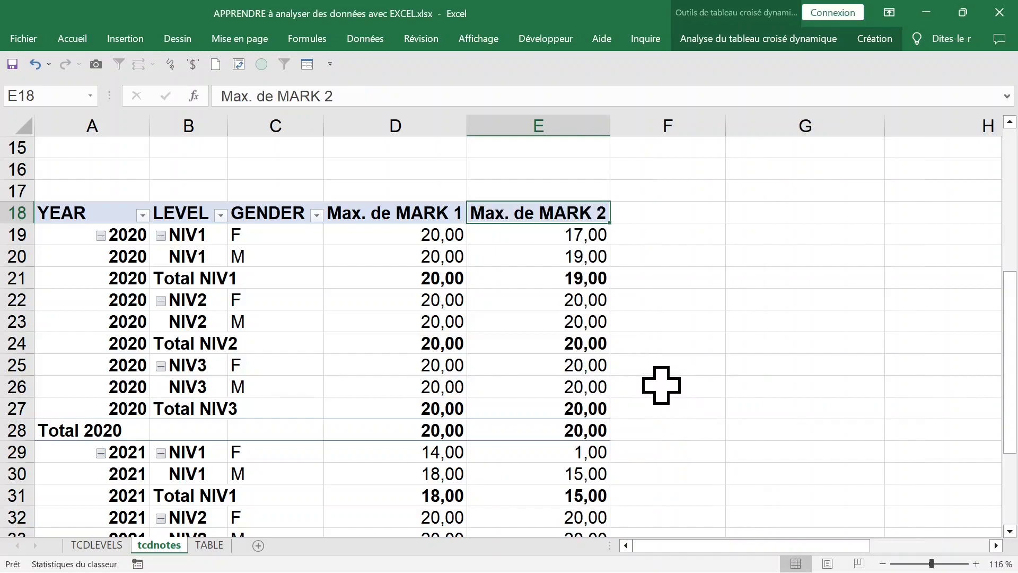
Step: Examine the maximum MARK 1 and MARK 2 values by year, level and gender, particularly female NIV1 students in 2021
scroll(661, 385, "down", 1)
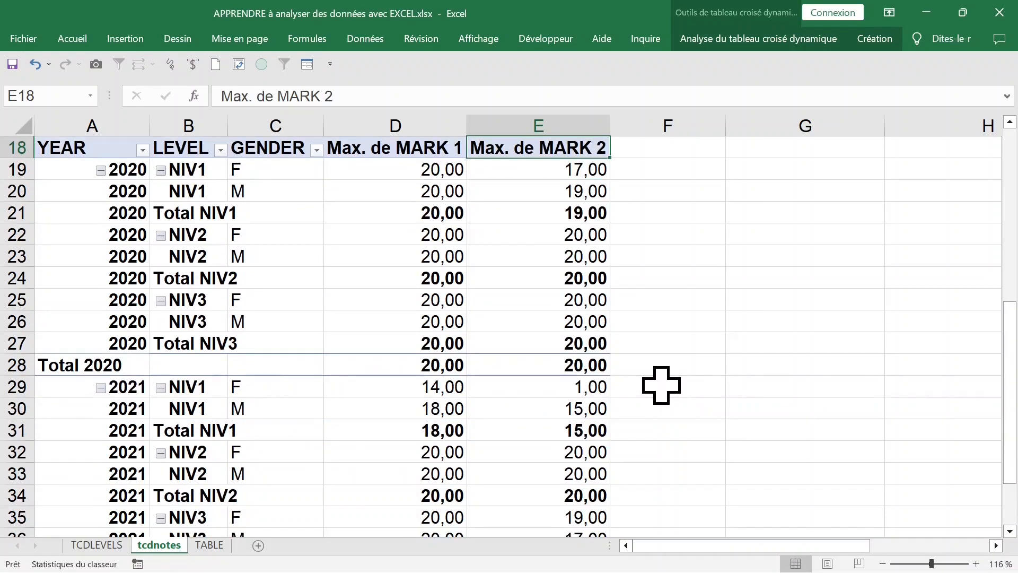
scroll(662, 385, "up", 1)
left_click(530, 257)
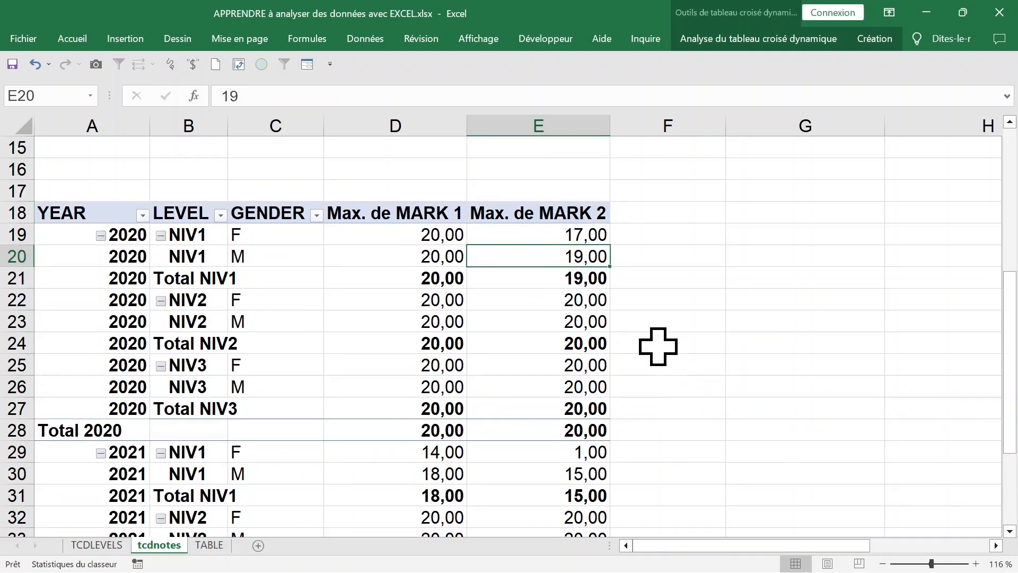
scroll(658, 347, "down", 1)
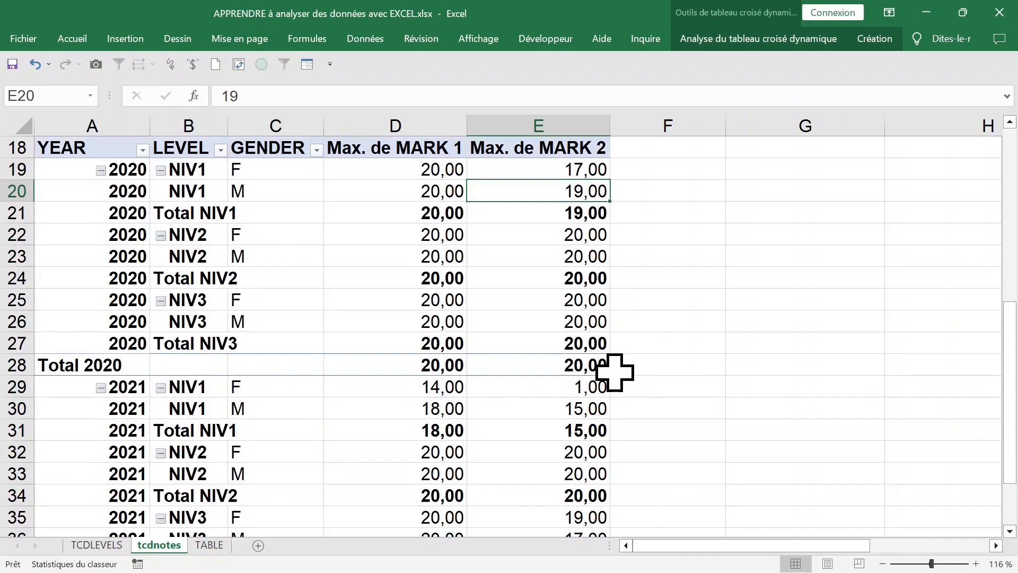
left_click(585, 391)
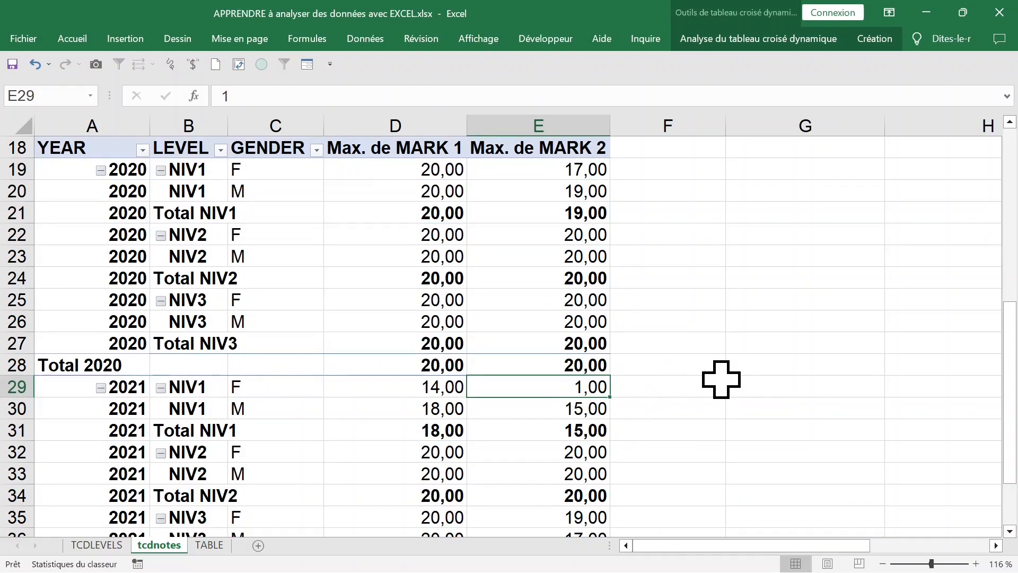
scroll(721, 379, "down", 2)
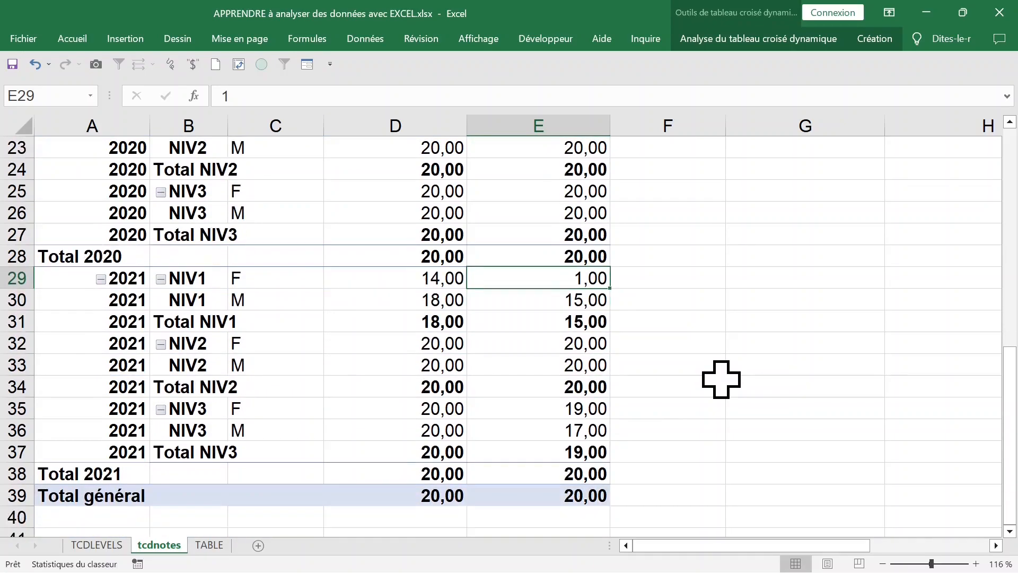
scroll(721, 379, "up", 1)
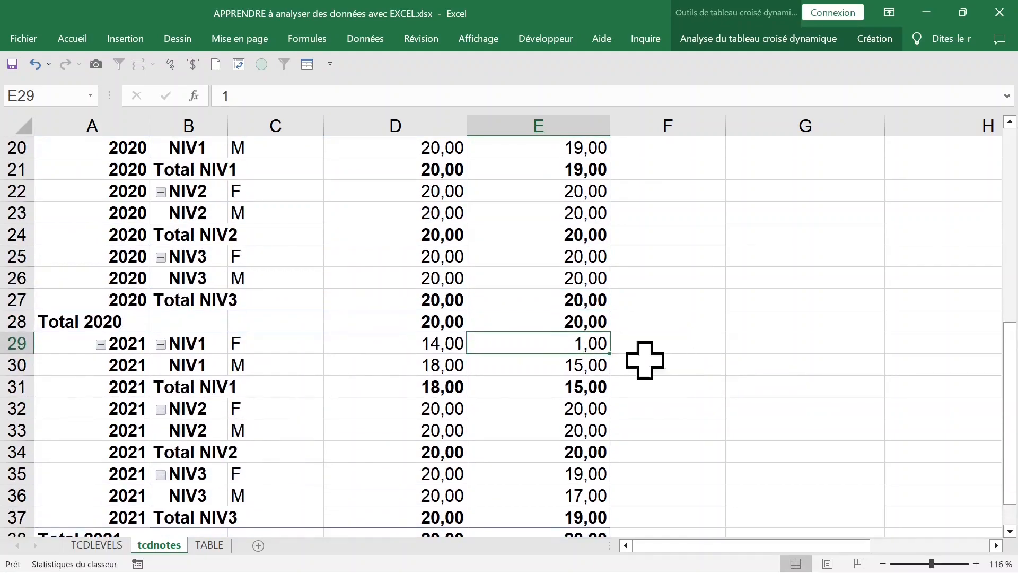
Step: Show the source records behind the maximum MARK 2 of female NIV1 students in 2021 and inspect the MARK 2 value
double_click(545, 345)
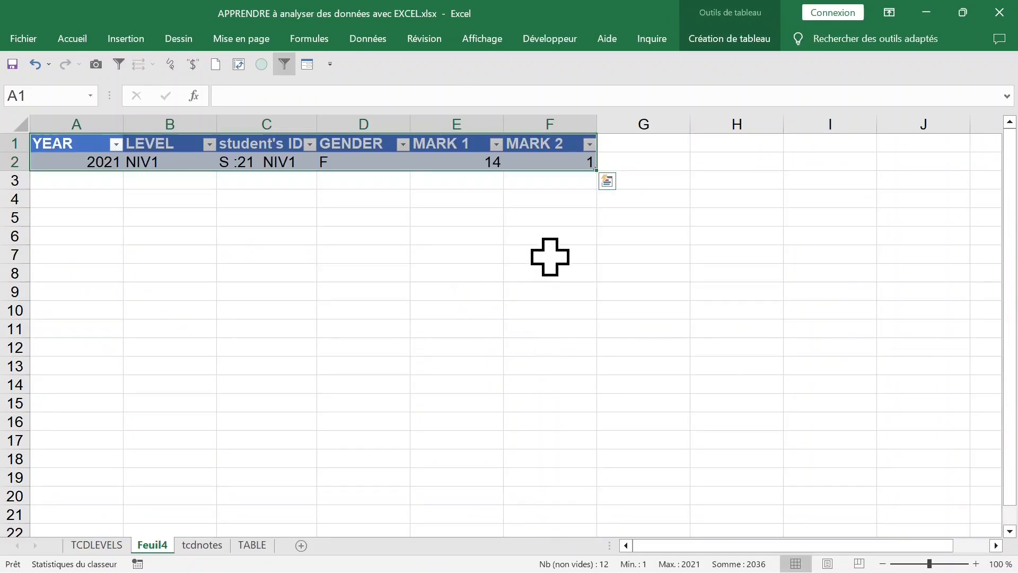
left_click(551, 163)
left_click(538, 216)
left_click(560, 165)
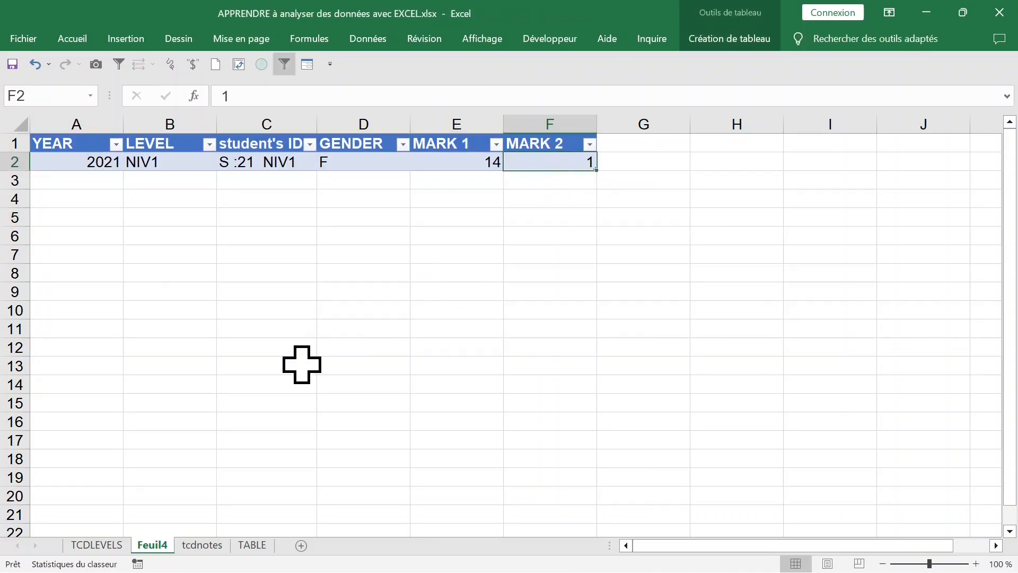
Step: Delete the detail sheet Feuil4 that lists the drilled-down student record
right_click(151, 546)
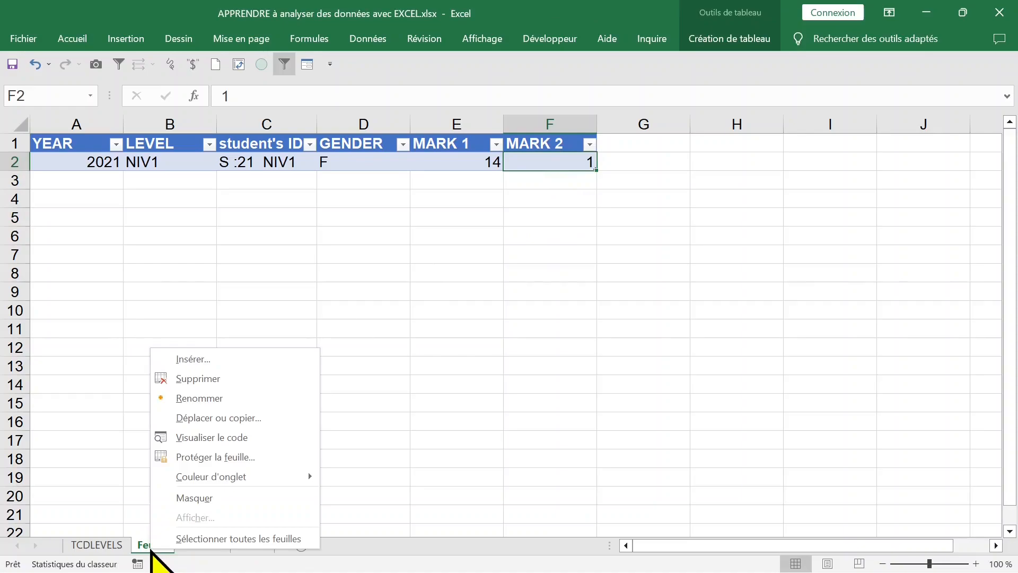
left_click(197, 379)
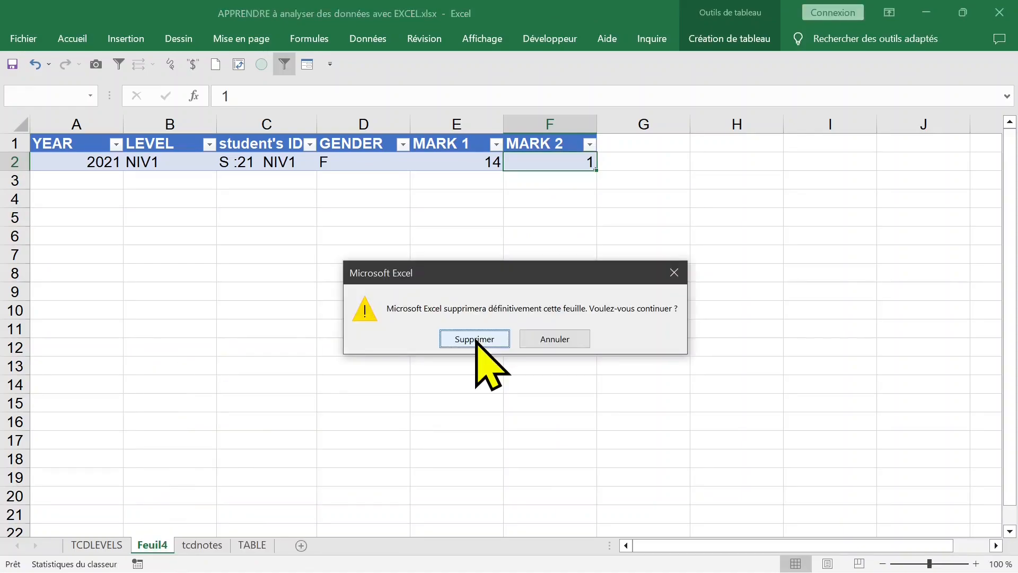
left_click(477, 342)
Step: Change the summary calculation of the MARK 1 value field to the minimum (Min.)
scroll(532, 340, "up", 1)
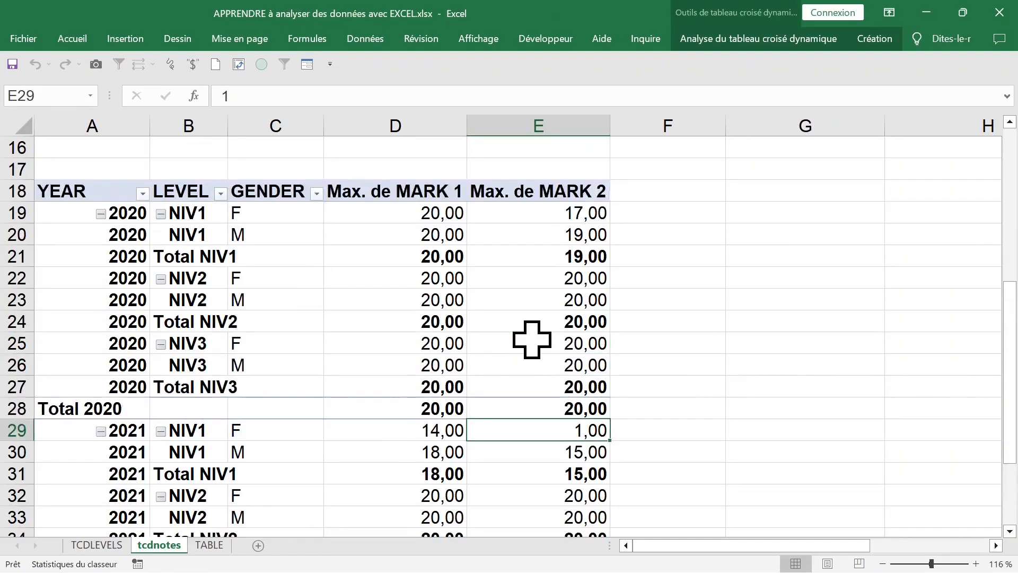
scroll(531, 339, "up", 2)
left_click(414, 306)
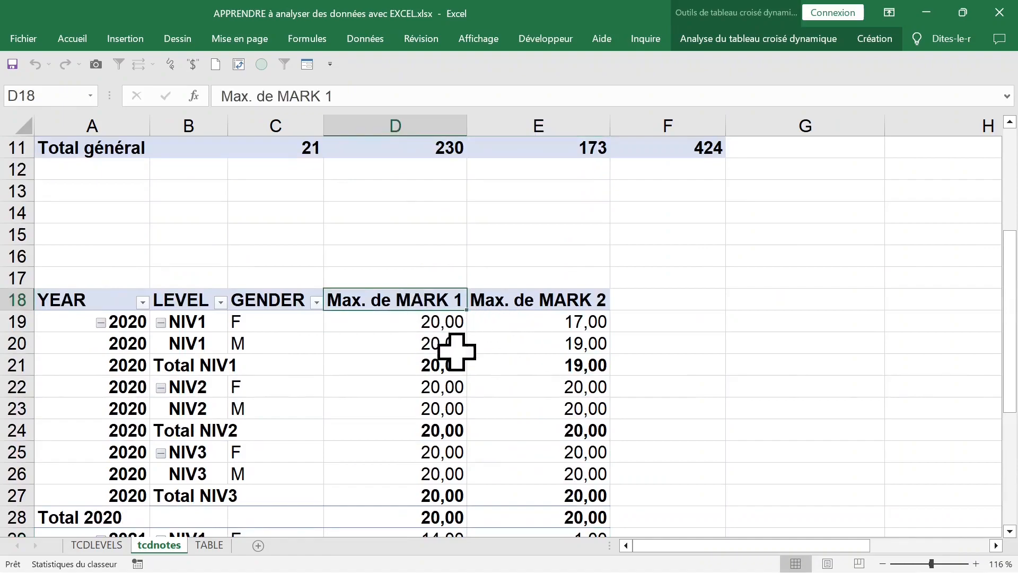
scroll(456, 350, "down", 1)
right_click(393, 237)
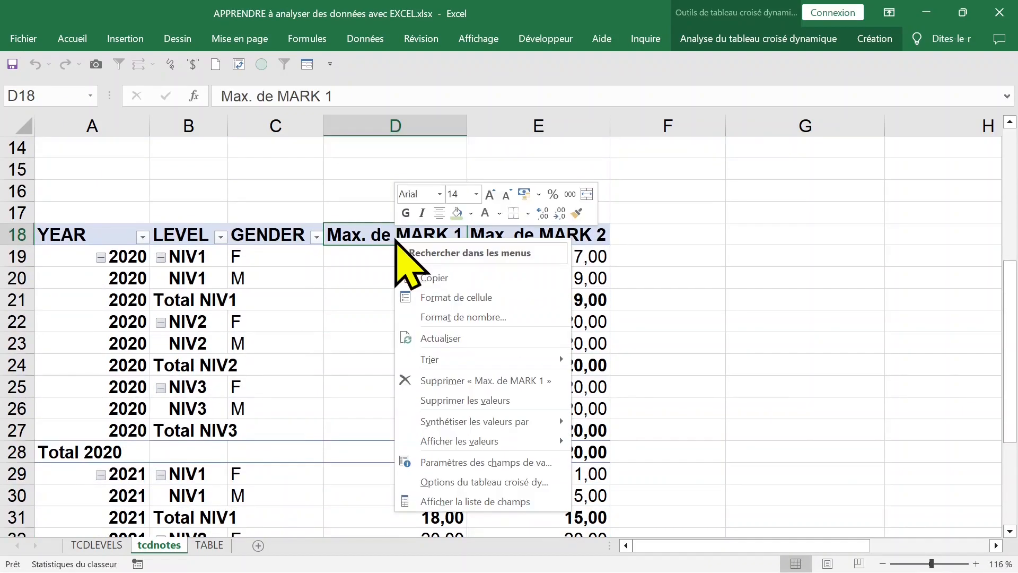
mouse_move(477, 422)
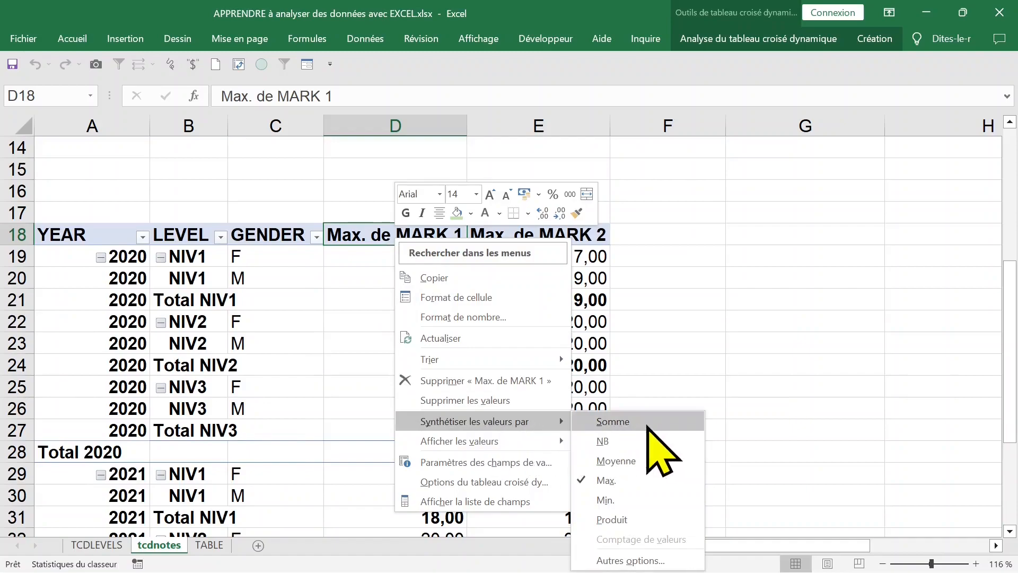
left_click(630, 505)
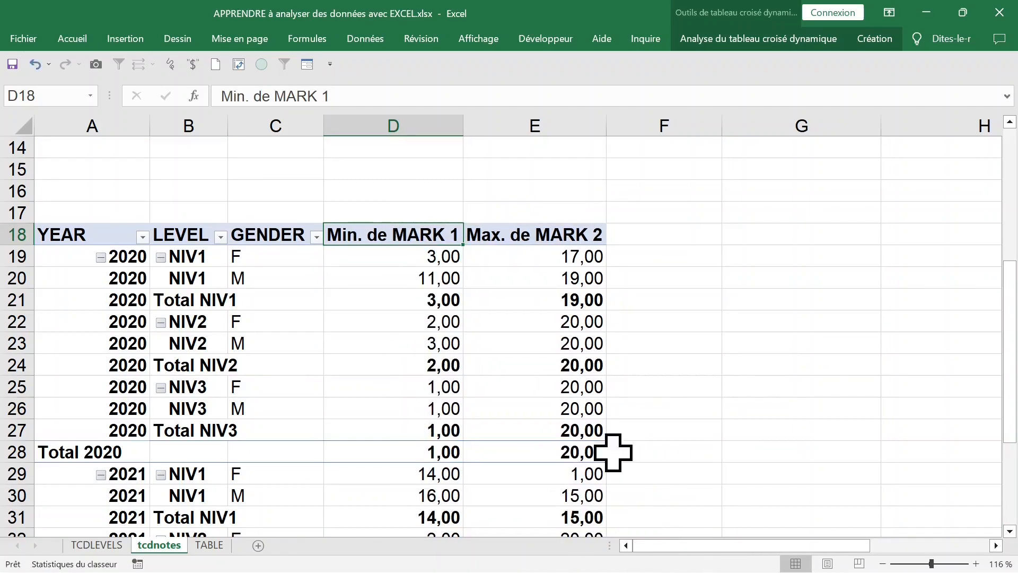
Step: Change the summary calculation of the MARK 2 value field to the minimum (Min.)
left_click(532, 235)
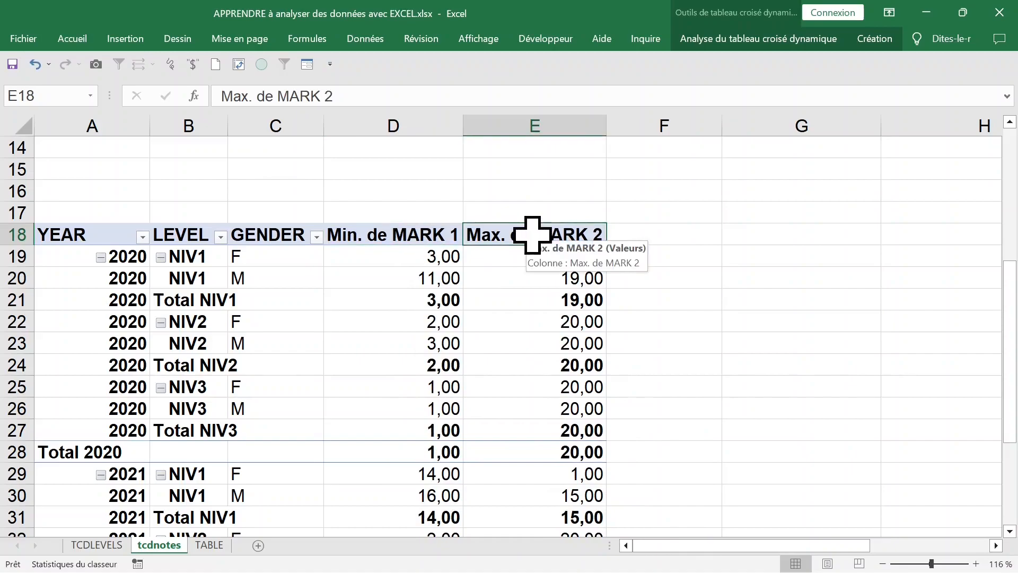
right_click(534, 239)
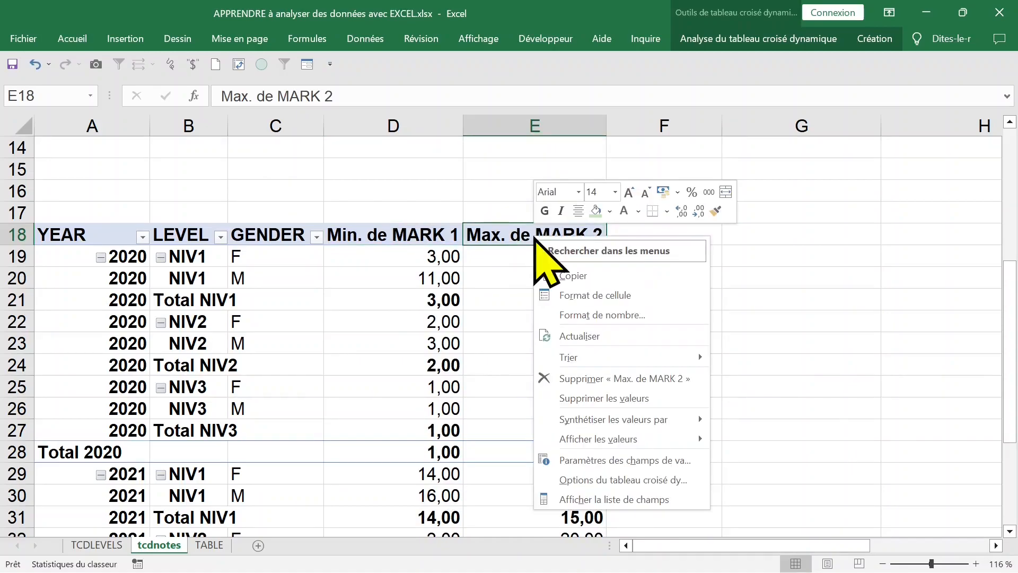
mouse_move(638, 421)
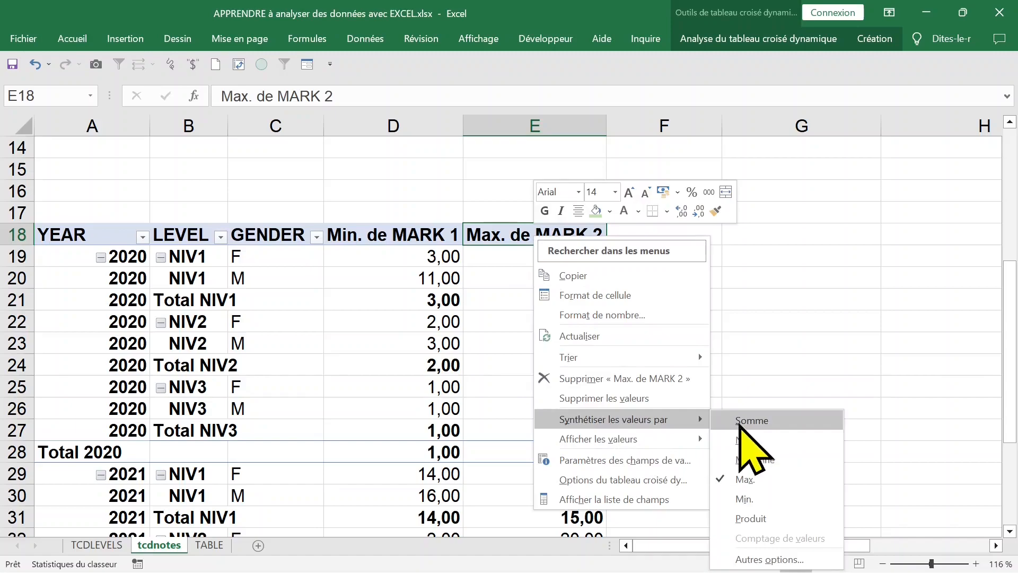
left_click(764, 501)
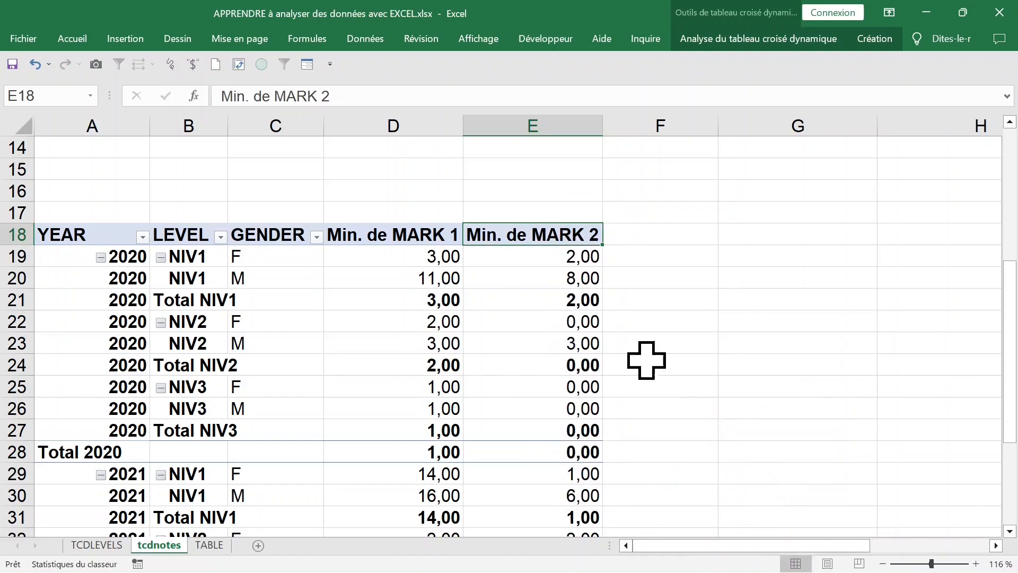
Step: Display the pivot table's field list and reorder the row fields to LEVEL, GENDER, YEAR
left_click(509, 325)
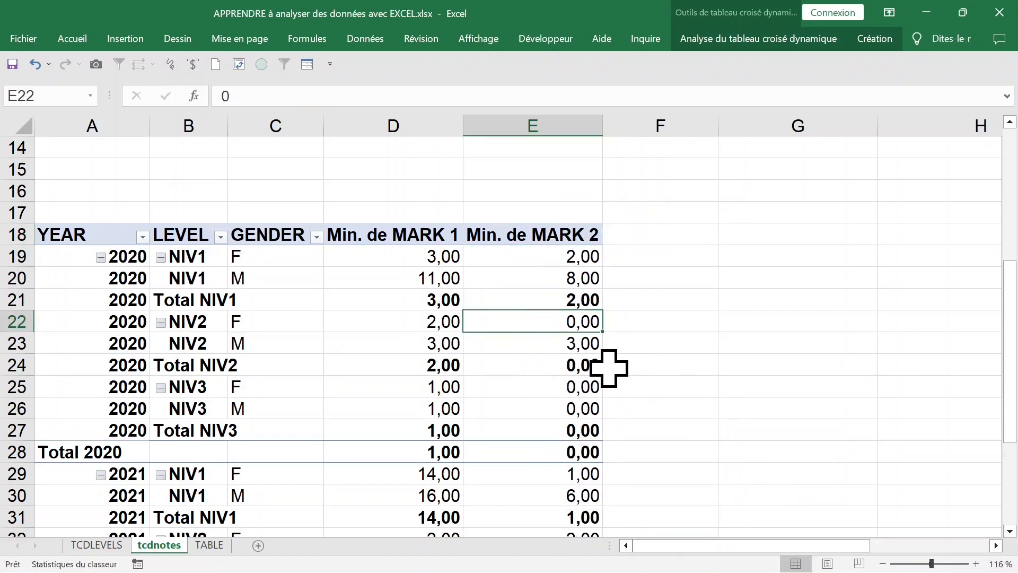
left_click(295, 275)
left_click(188, 270)
left_click(313, 292)
left_click(278, 278)
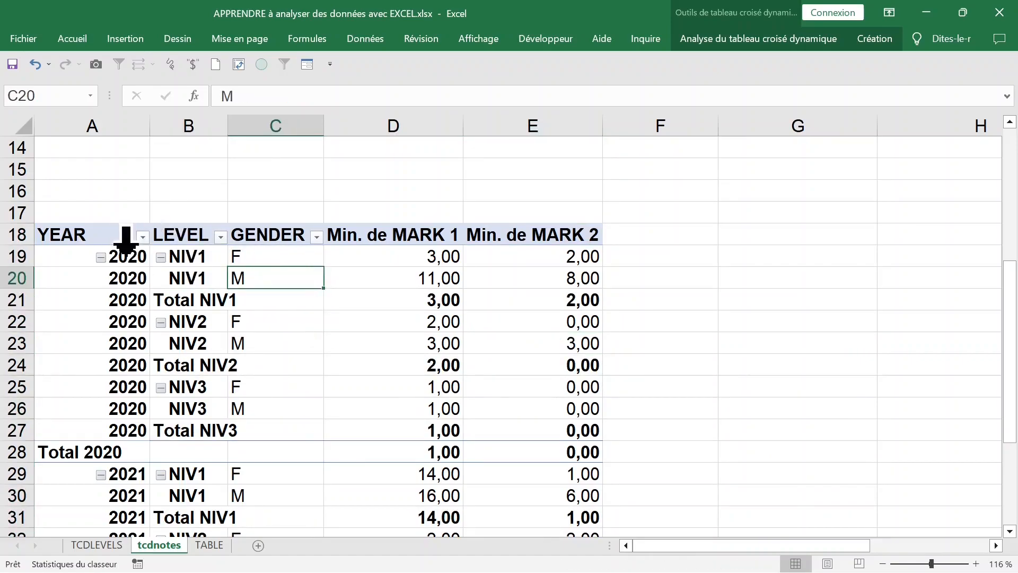
right_click(274, 257)
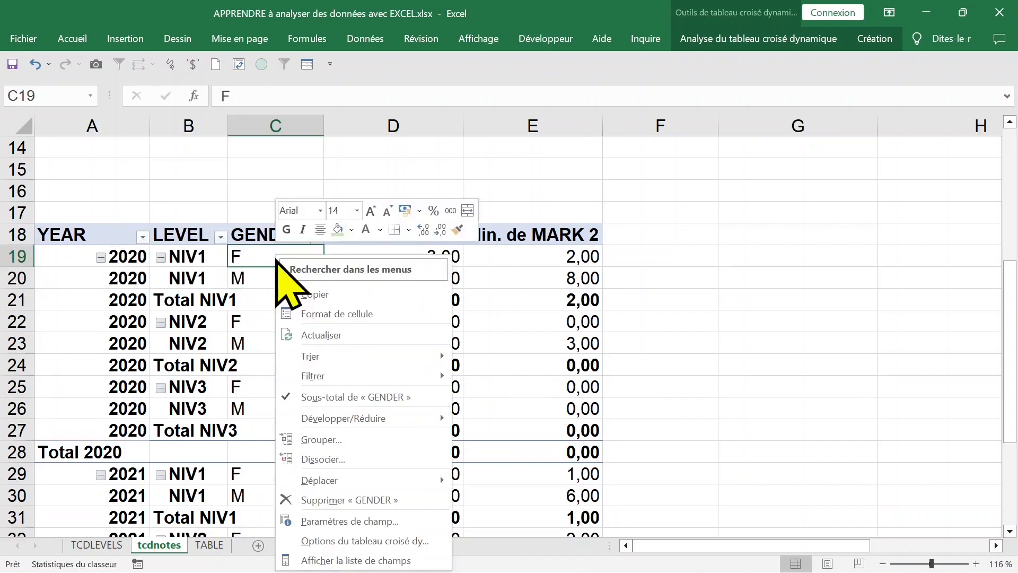
left_click(386, 560)
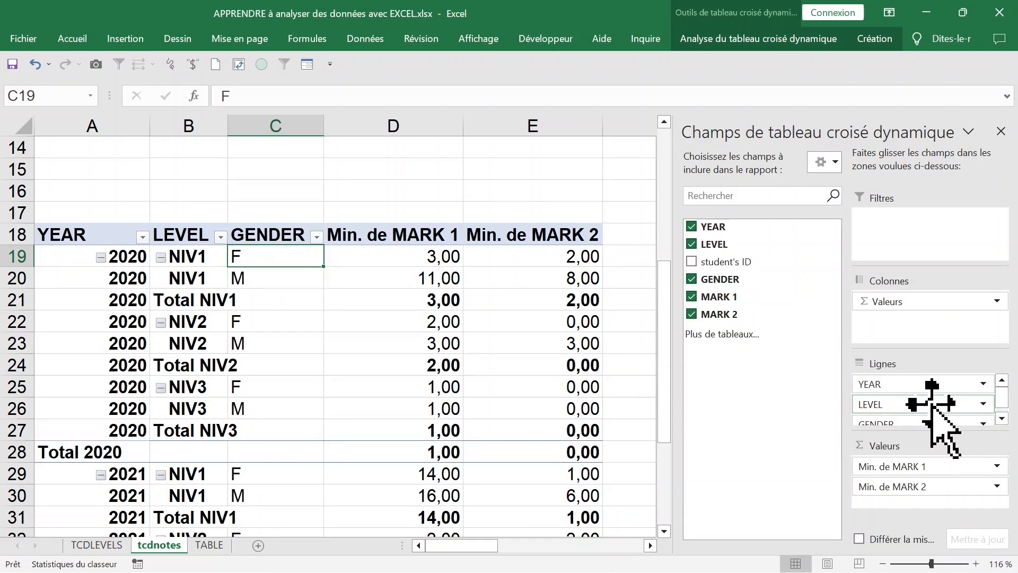
left_click_drag(932, 404, 934, 379)
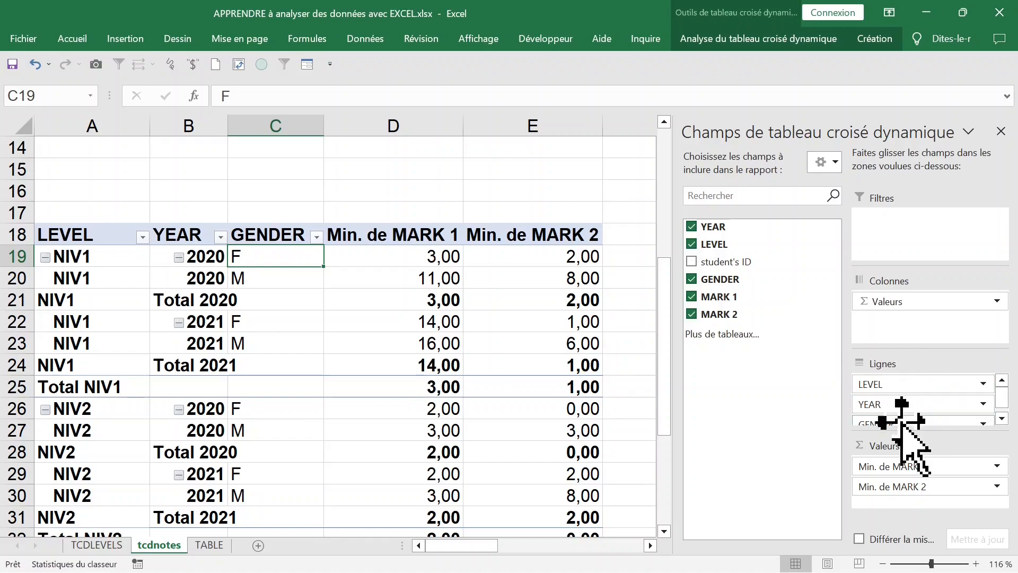
left_click_drag(903, 421, 903, 397)
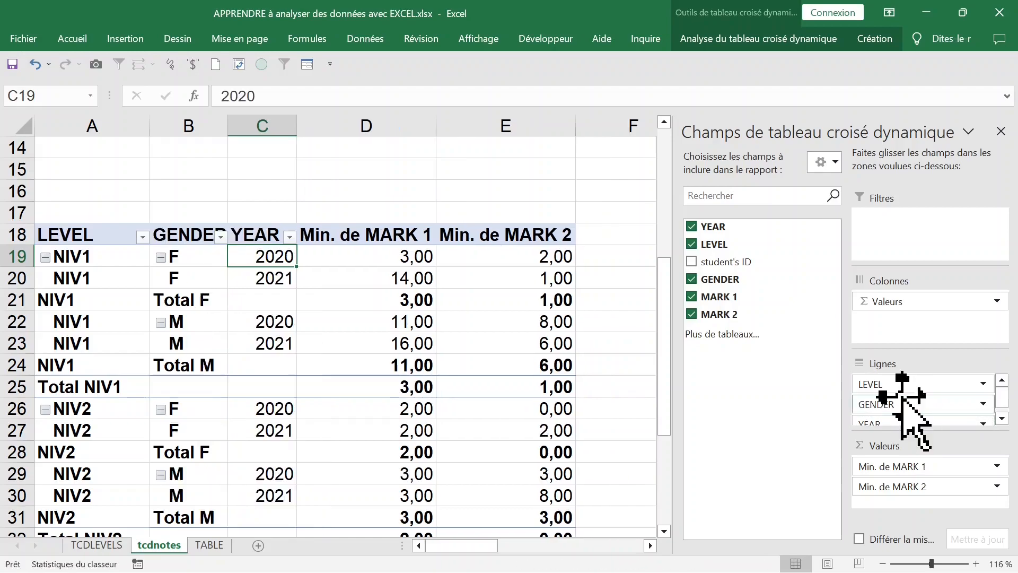
Step: Move the LEVEL field from the rows to the report filter, keeping all levels (Tous) selected
left_click(913, 406)
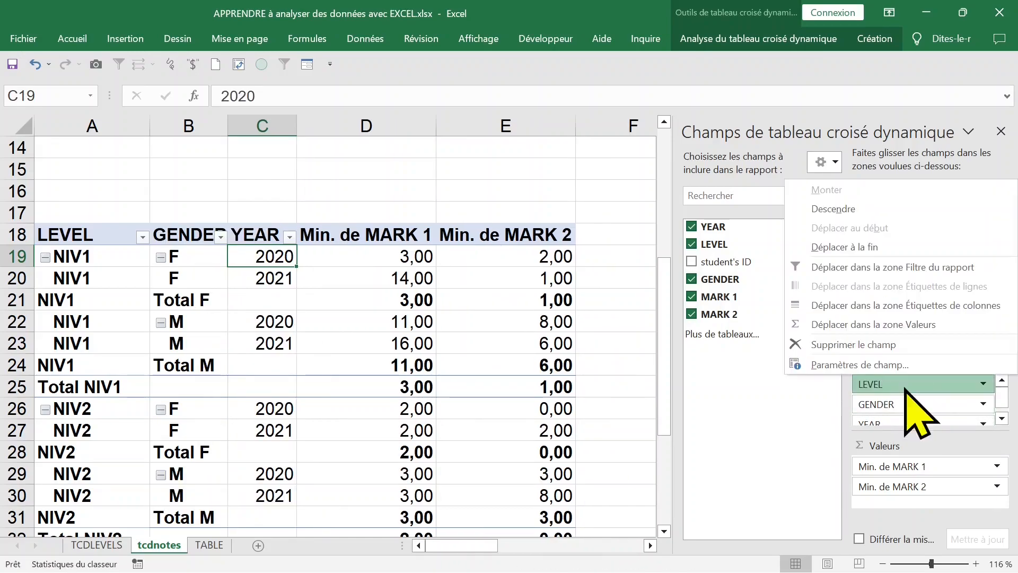
left_click(729, 416)
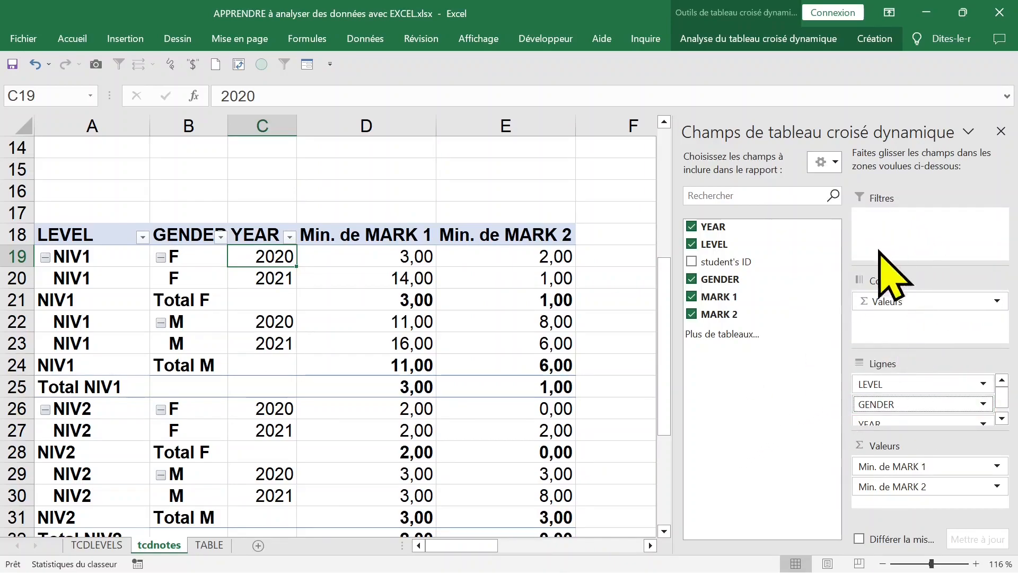
left_click(898, 386)
left_click_drag(897, 386, 894, 242)
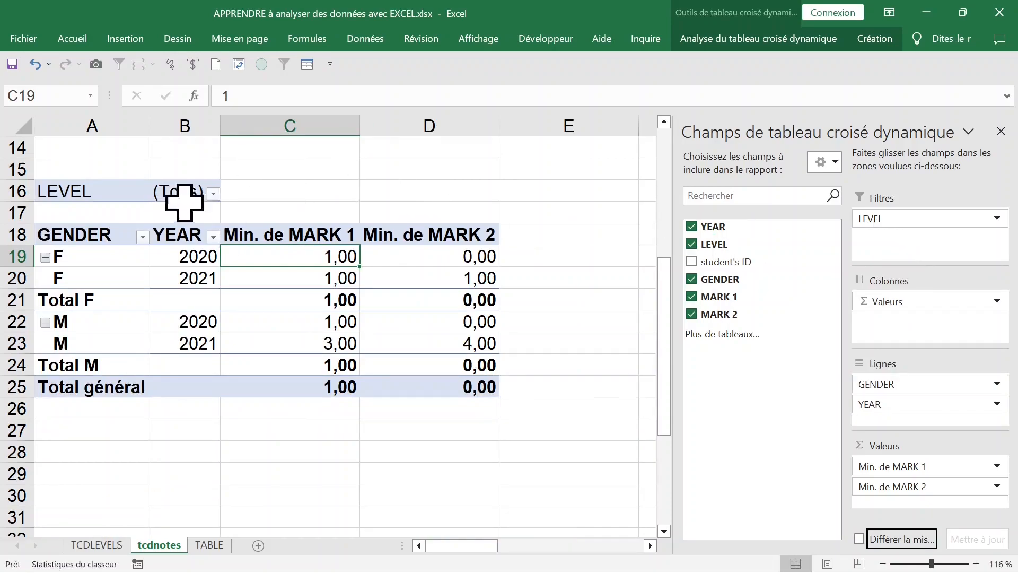
left_click(213, 194)
left_click(213, 194)
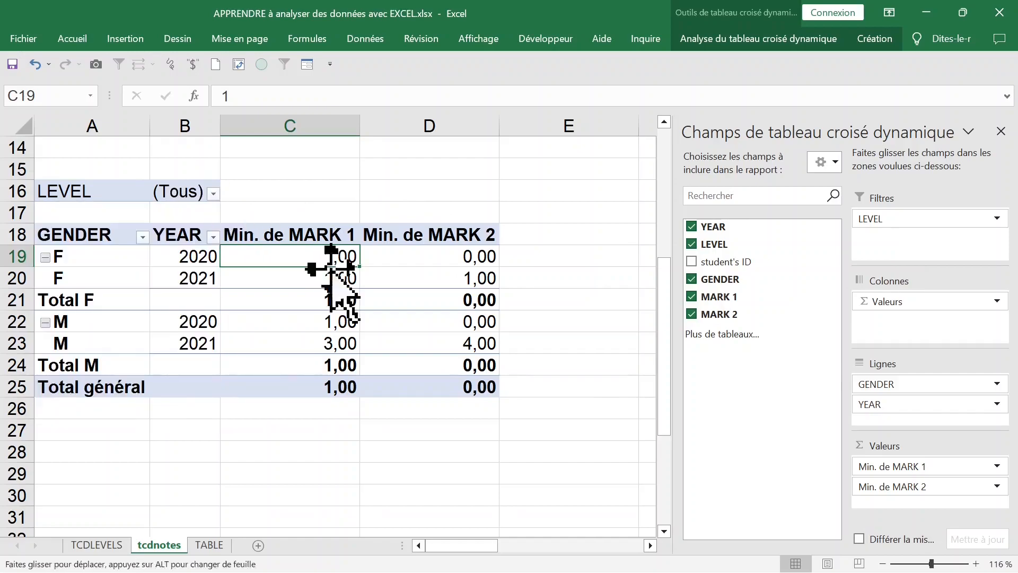
Step: Add MARK 1 and MARK 2 twice more each as value fields, placing the MARK 2 copies after Min. de MARK 1, and close the field list
left_click(286, 234)
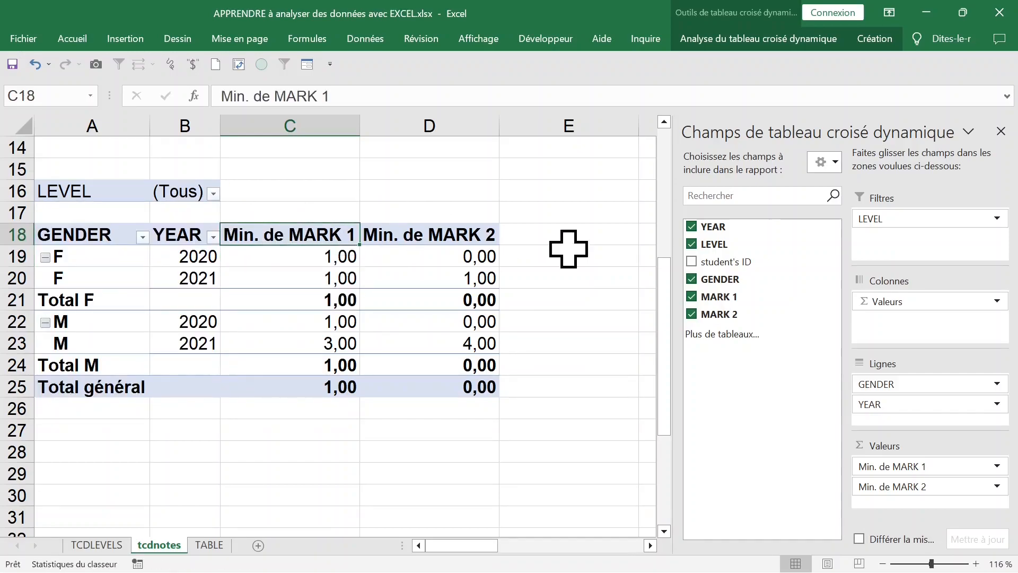
left_click_drag(748, 296, 875, 496)
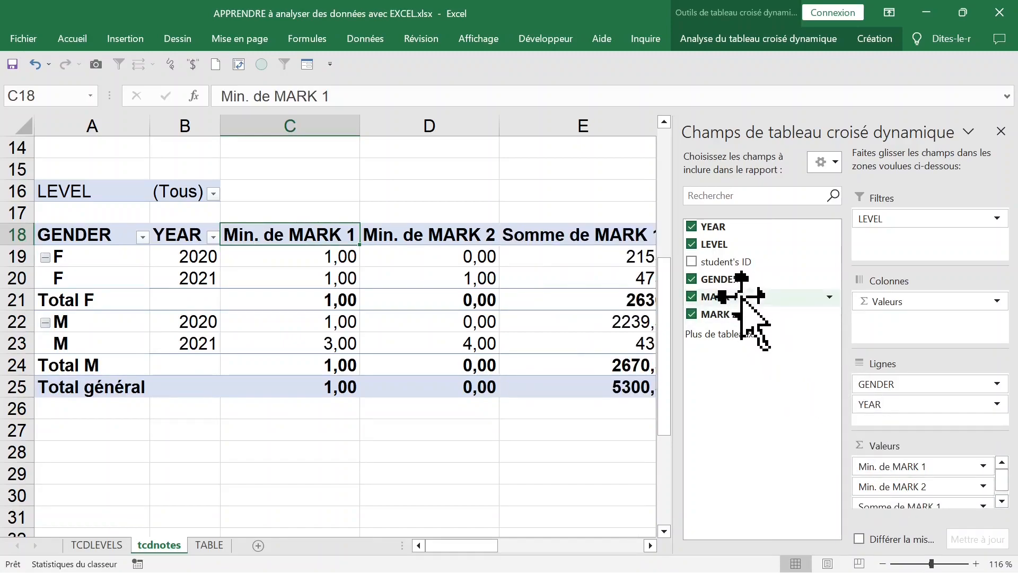
left_click_drag(742, 295, 930, 498)
left_click_drag(756, 317, 897, 472)
left_click_drag(739, 317, 897, 461)
left_click(1002, 132)
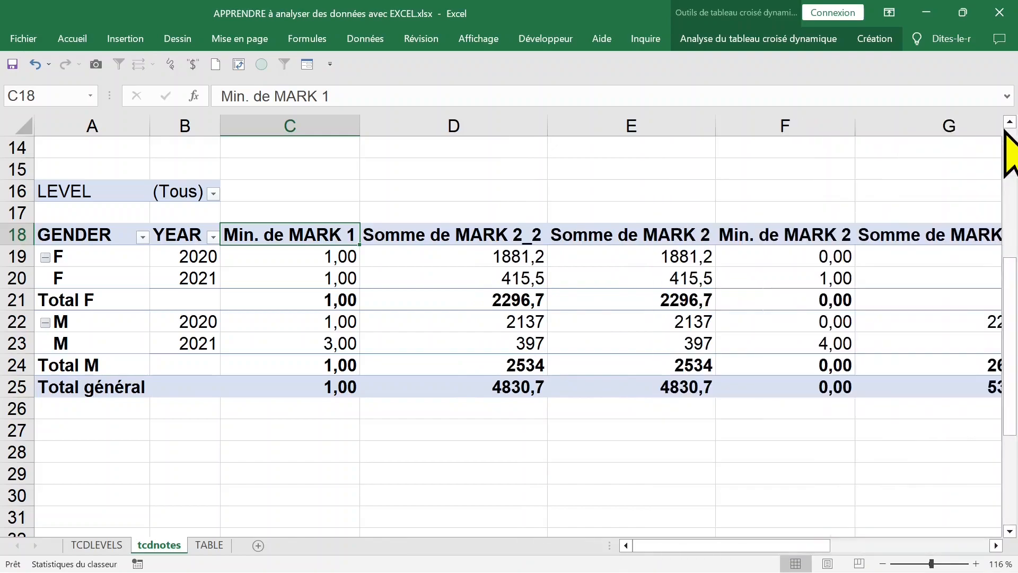
Step: Autofit the width of column A and apply the tabular form report layout to the pivot table
left_click(510, 270)
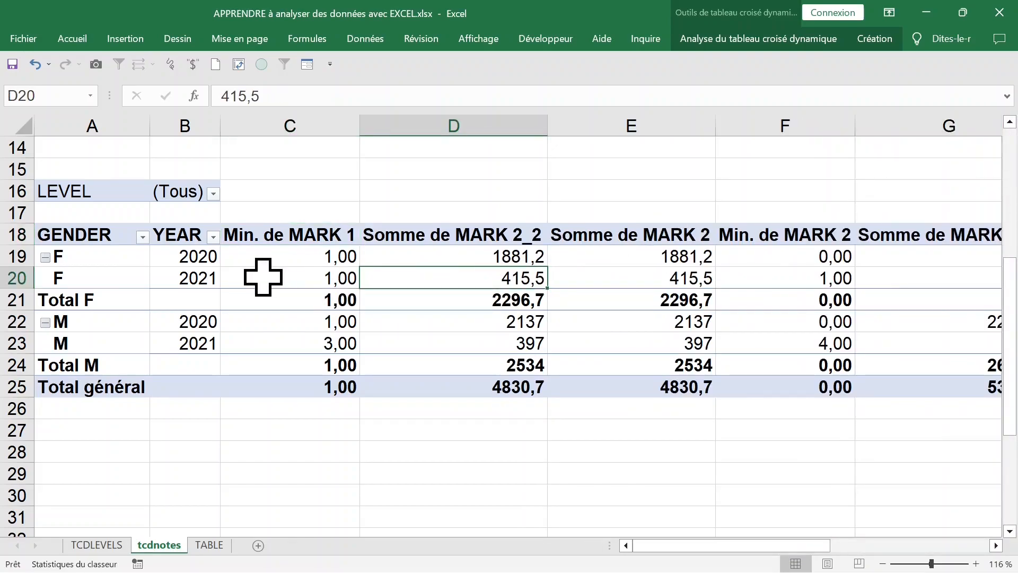
double_click(150, 125)
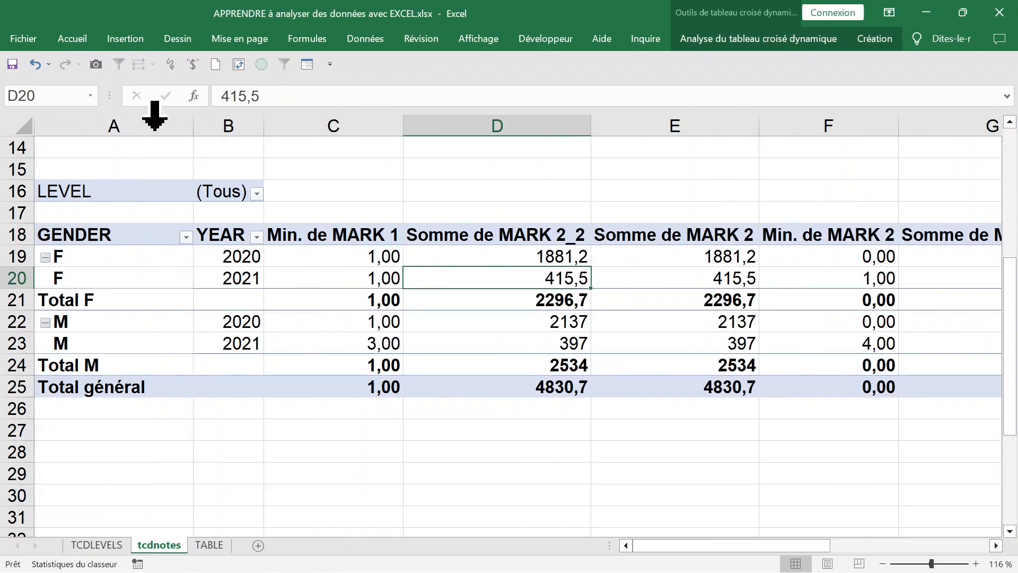
left_click(358, 271)
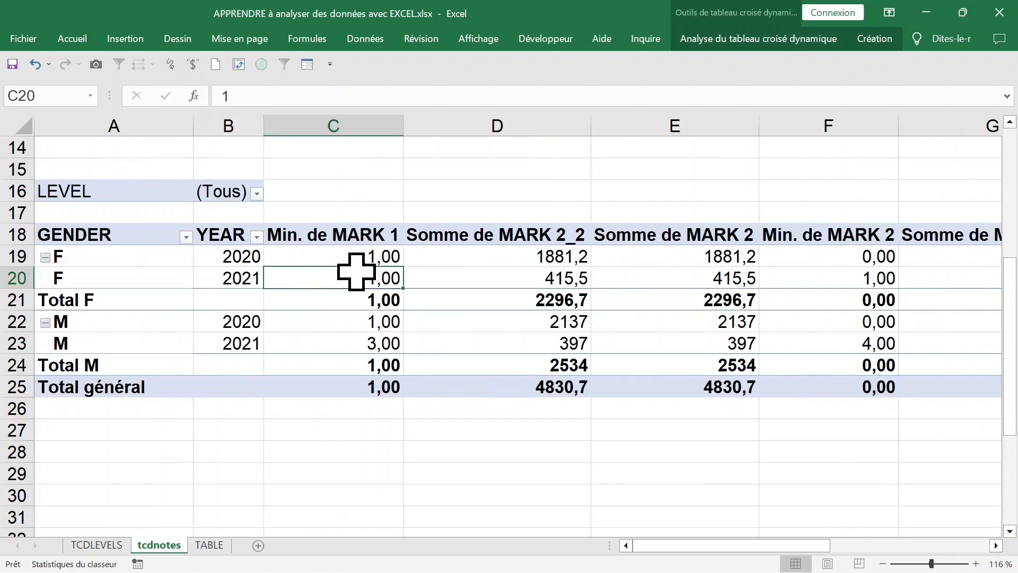
left_click(876, 41)
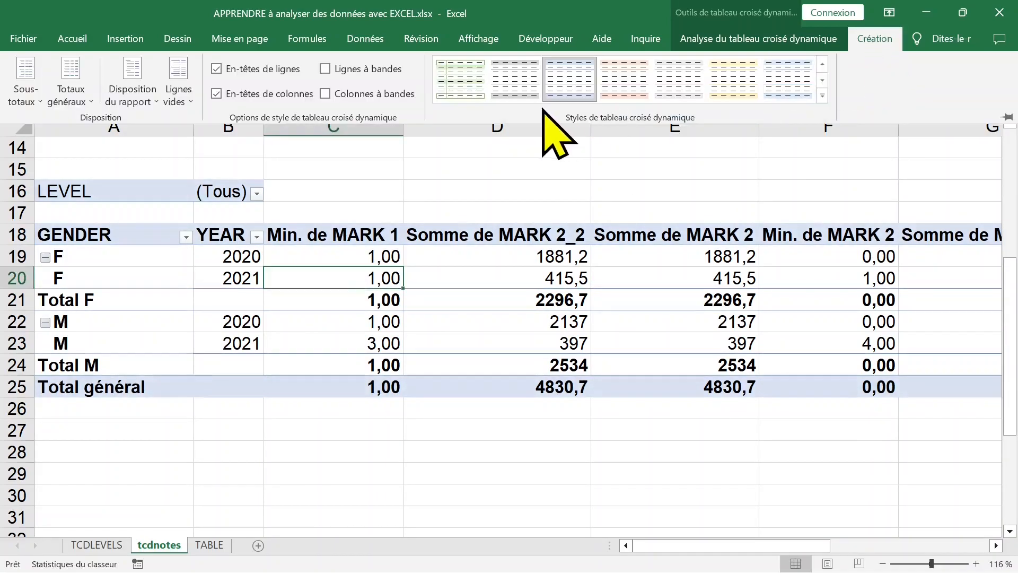
left_click(134, 91)
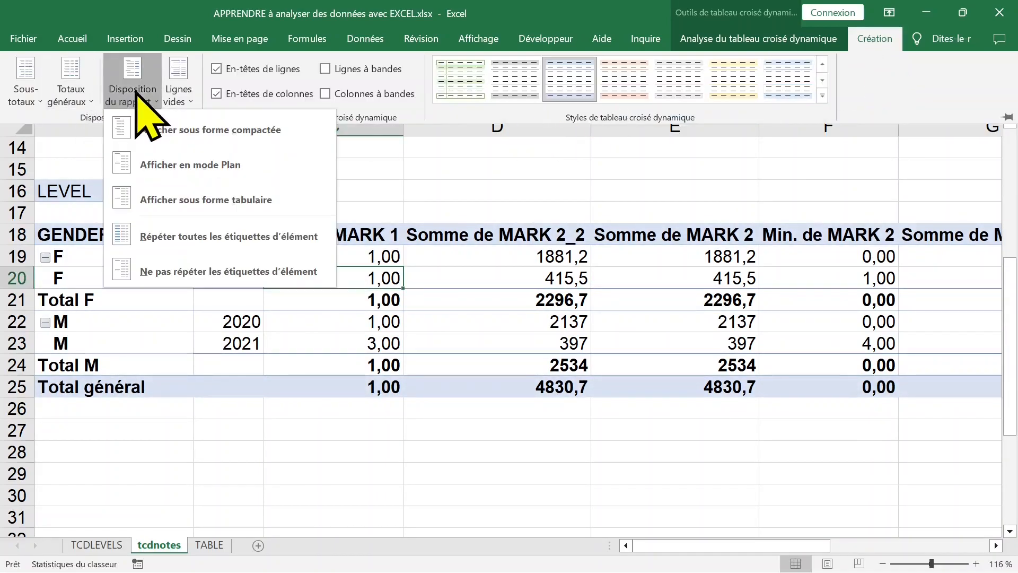
left_click(190, 199)
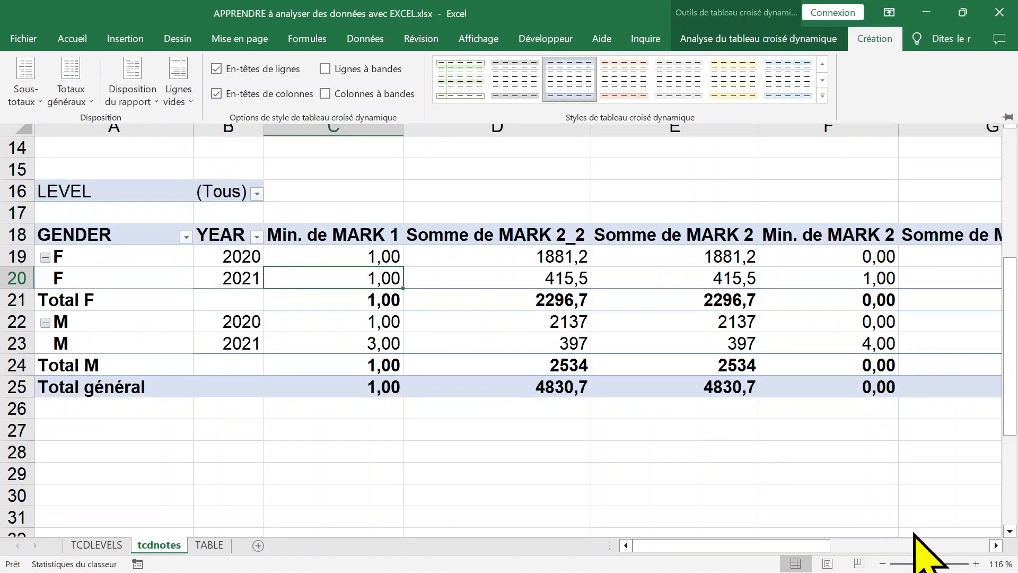
Step: Summarize the Somme de MARK 2_2 value field by average (Moyenne) and format it as a number (Nombre) with two decimals
left_click_drag(930, 564, 927, 565)
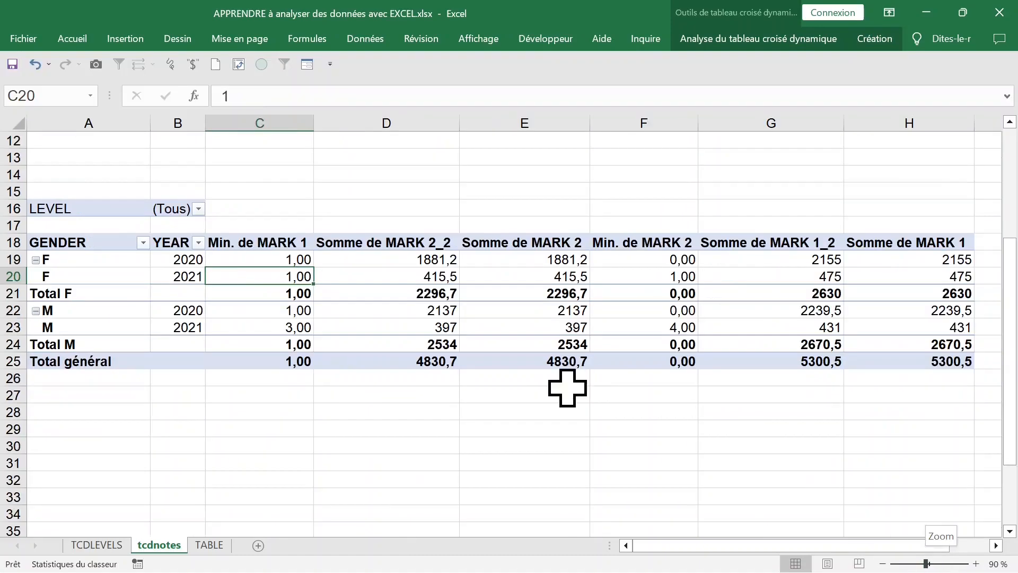
left_click(247, 243)
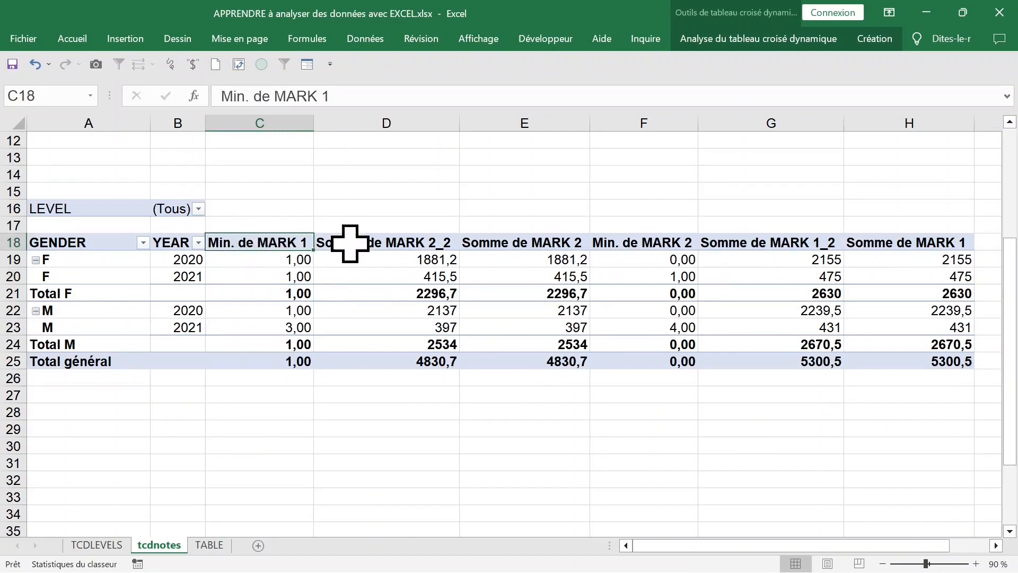
left_click(423, 244)
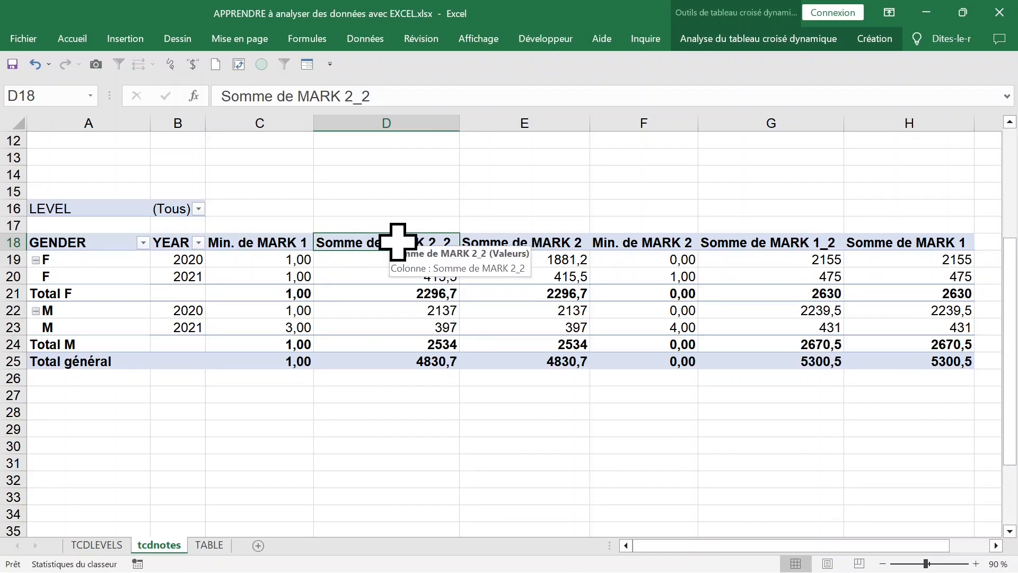
double_click(397, 242)
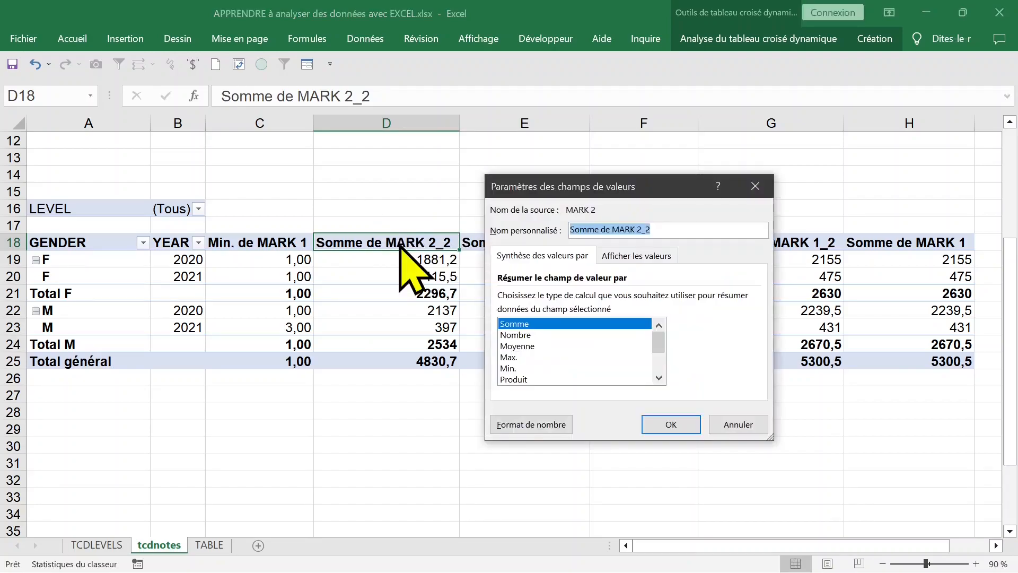
left_click(536, 346)
left_click(536, 425)
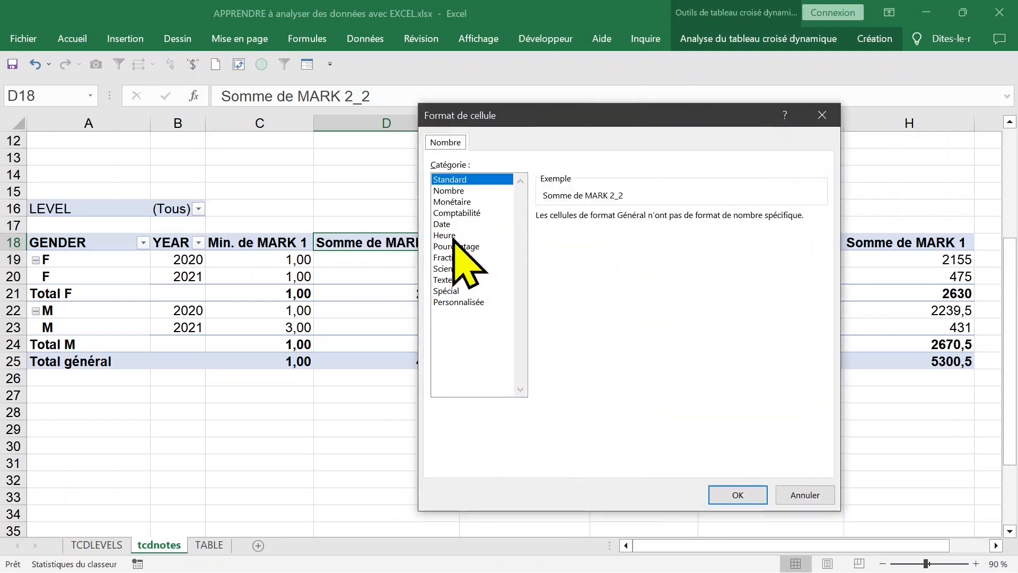
left_click(450, 191)
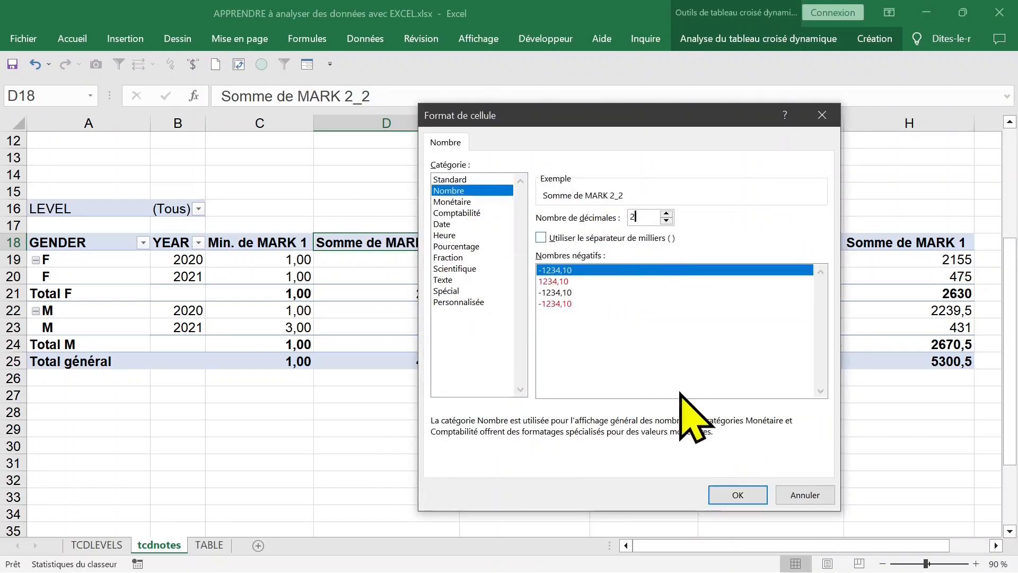
left_click(737, 495)
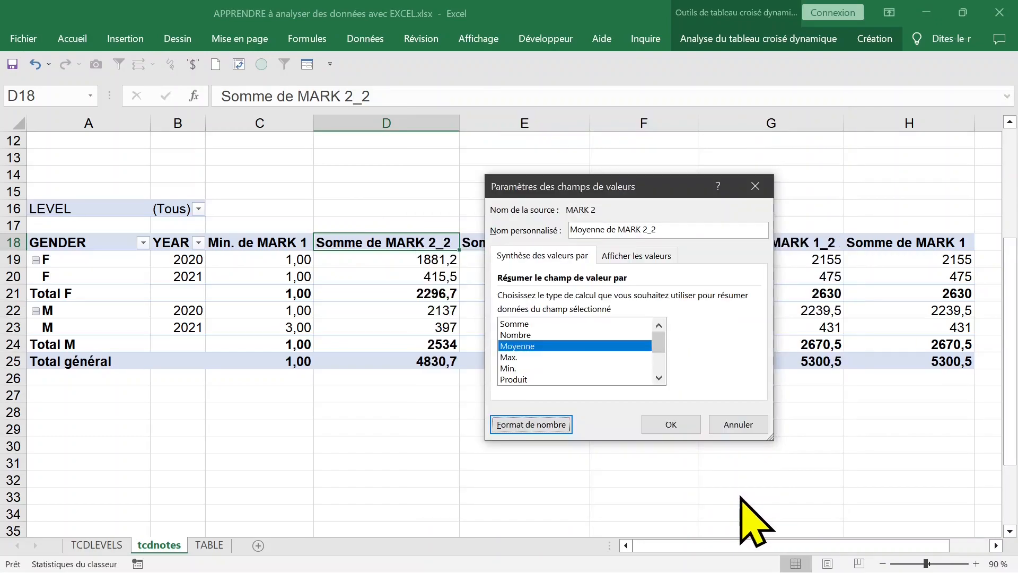
left_click(675, 425)
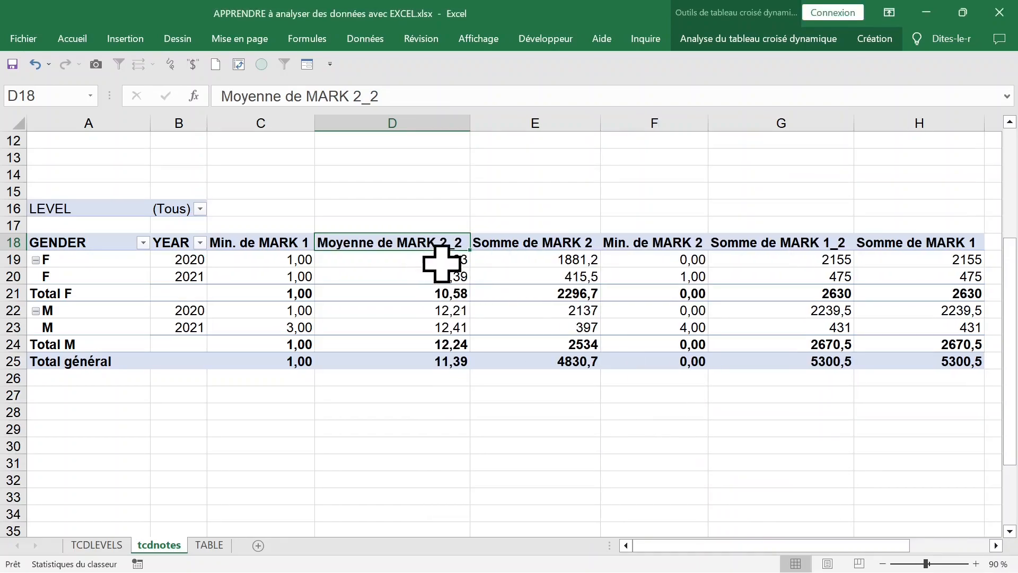
Step: Rename the average MARK 2 column header as "Moyenne de MARK 2"
left_click_drag(362, 96, 411, 98)
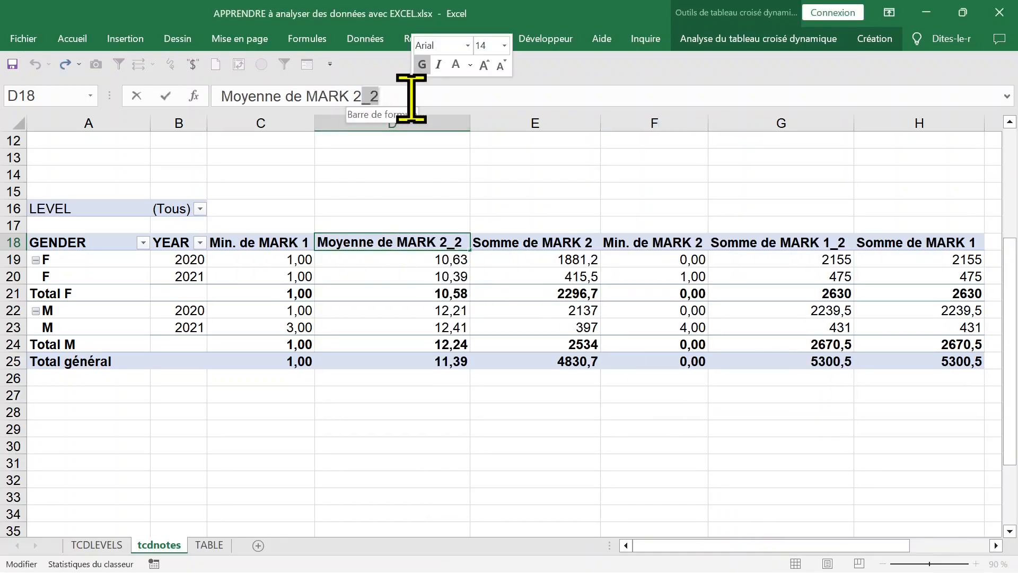
key("BackSpace")
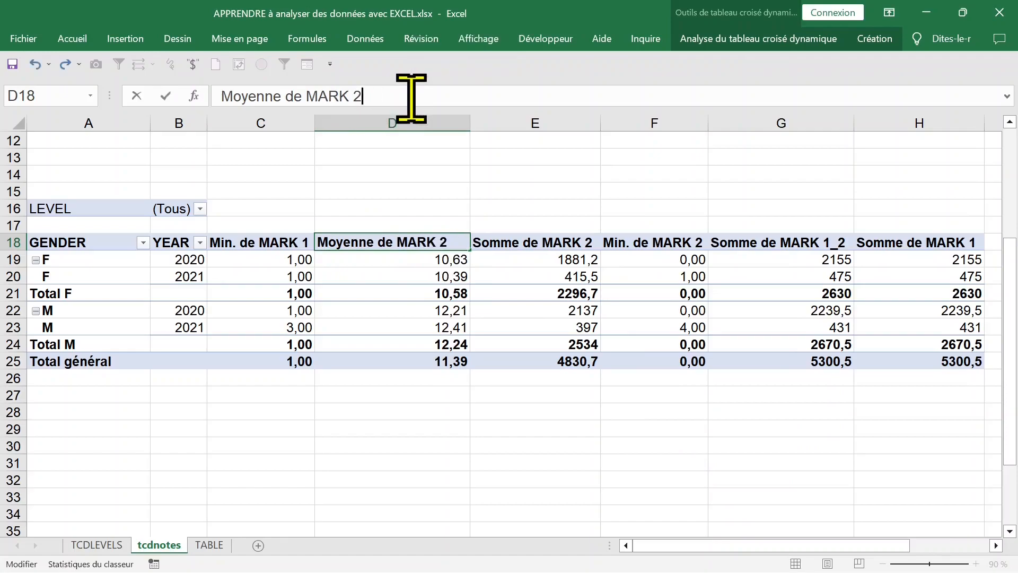
key("Return")
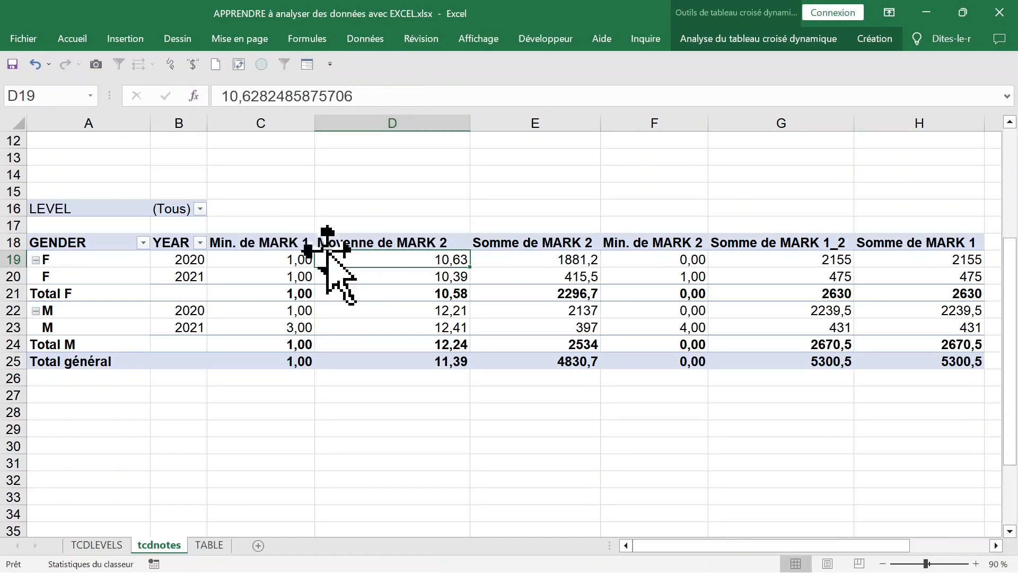
Step: Summarize the Somme de MARK 2 value field by maximum (Max.)
left_click(275, 241)
left_click(409, 241)
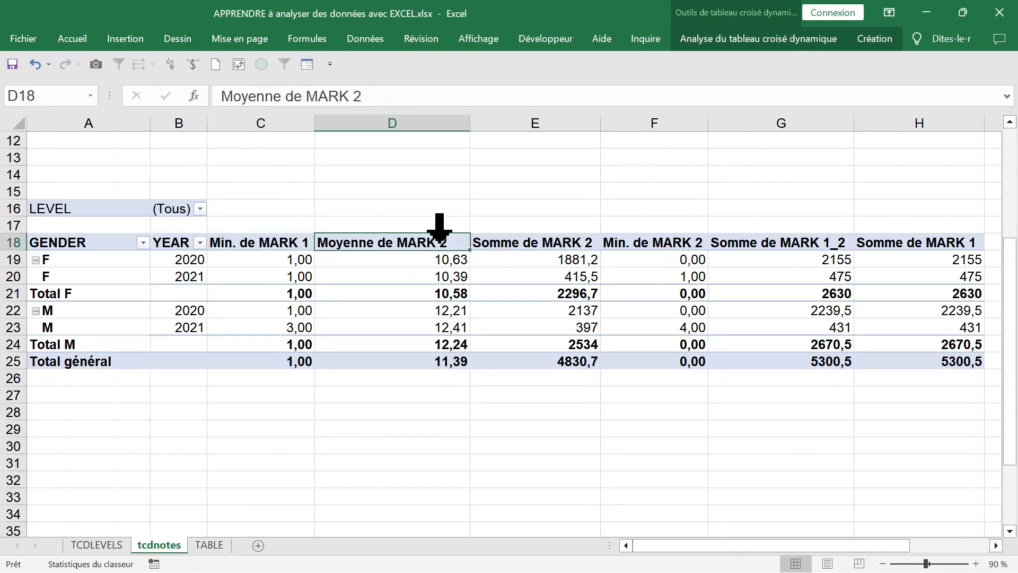
left_click(578, 243)
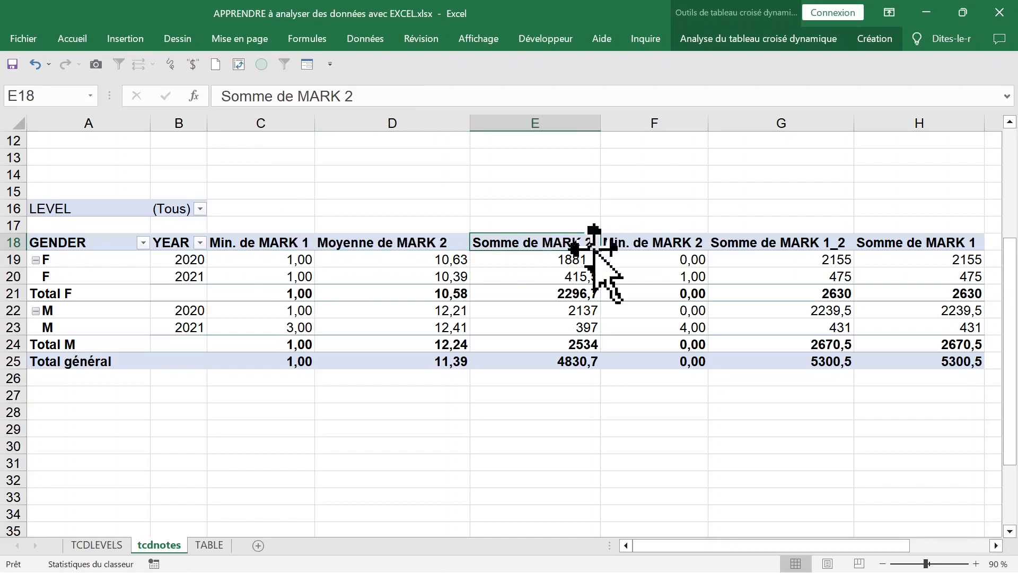
double_click(558, 245)
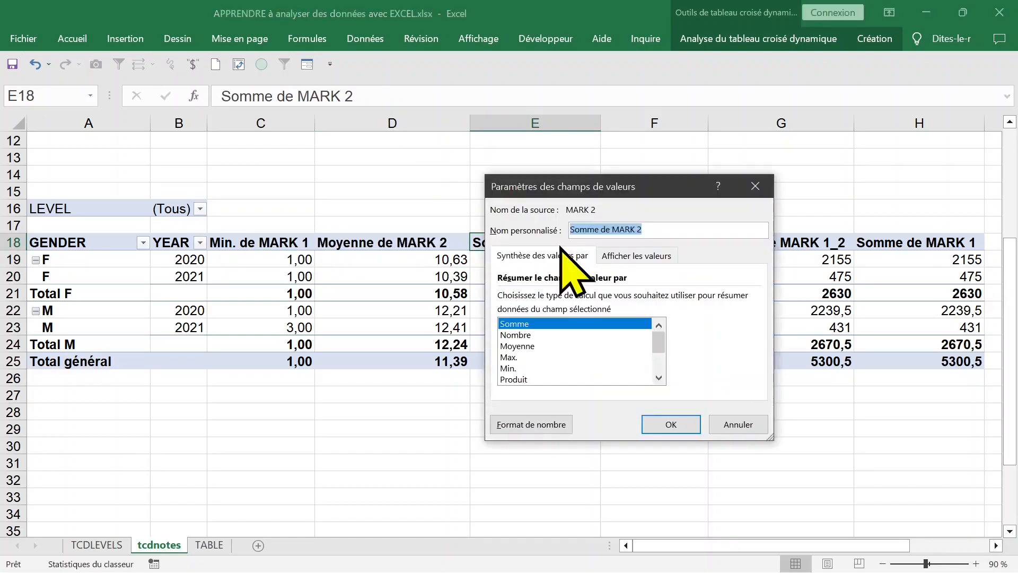
left_click(512, 357)
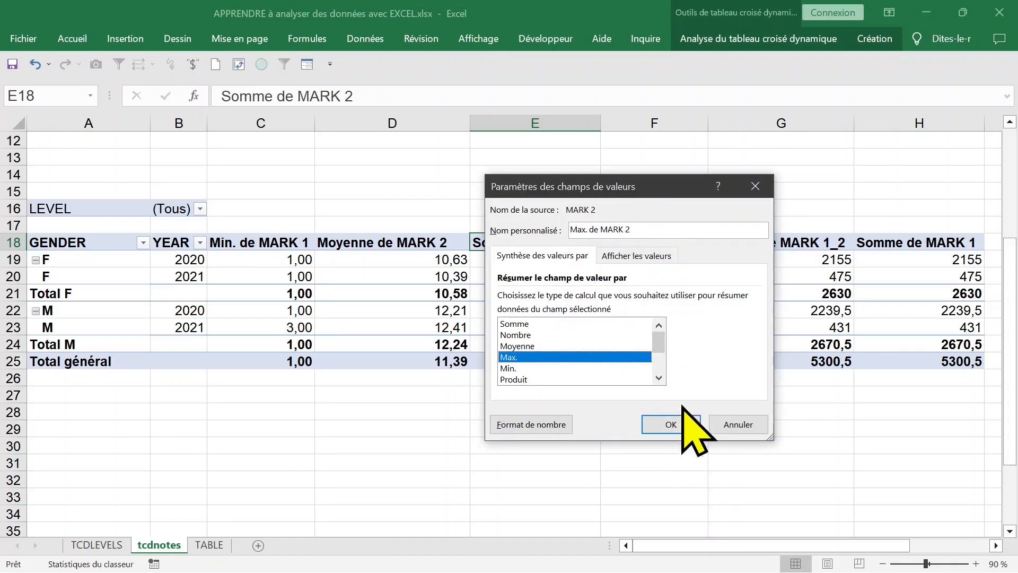
left_click(675, 424)
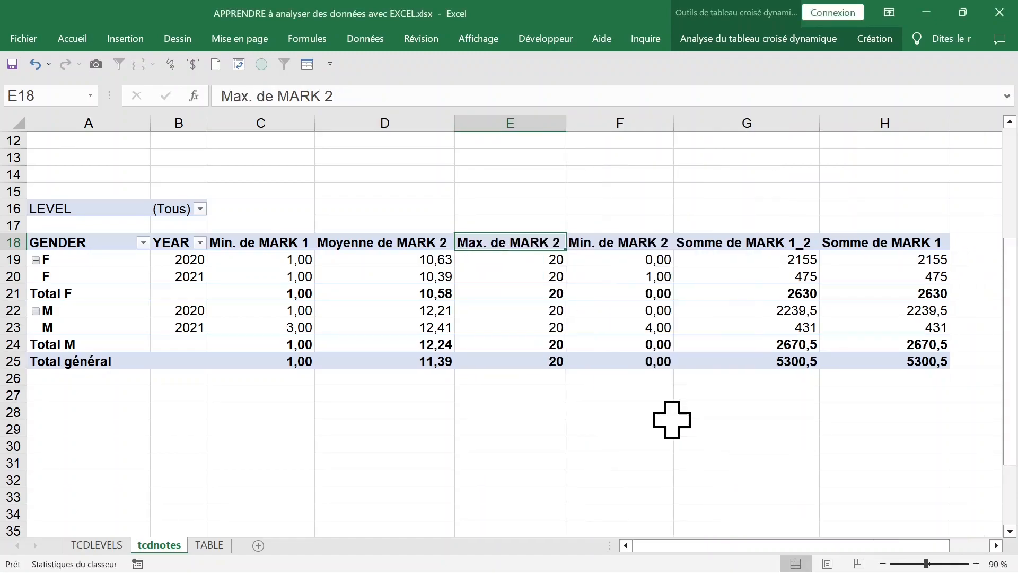
Step: Review the average, maximum and minimum MARK 2 columns and the MARK 1 headers of the pivot table
left_click(563, 237)
left_click(544, 238)
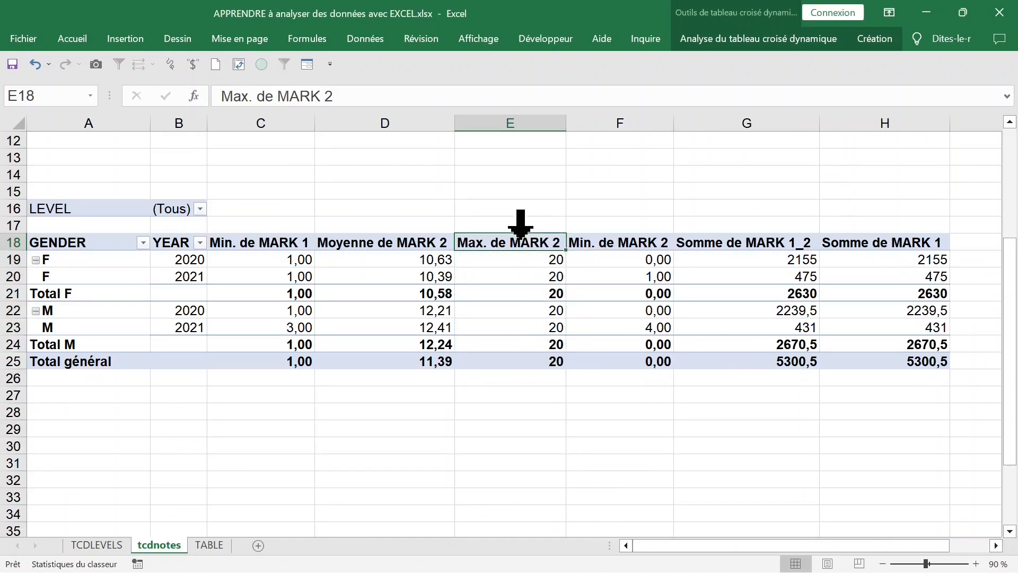
left_click(403, 244)
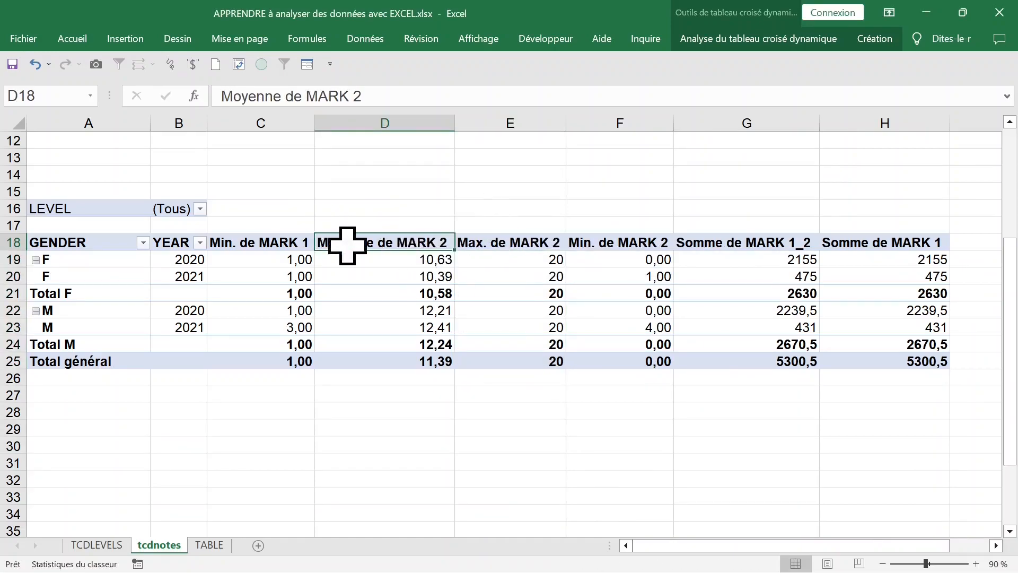
left_click(398, 123)
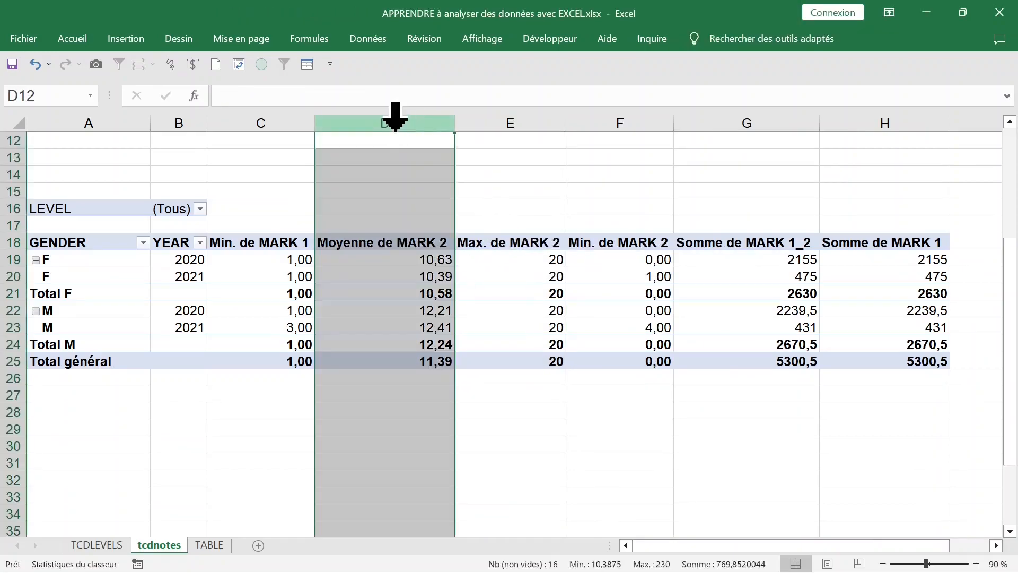
left_click(529, 121)
left_click(608, 117)
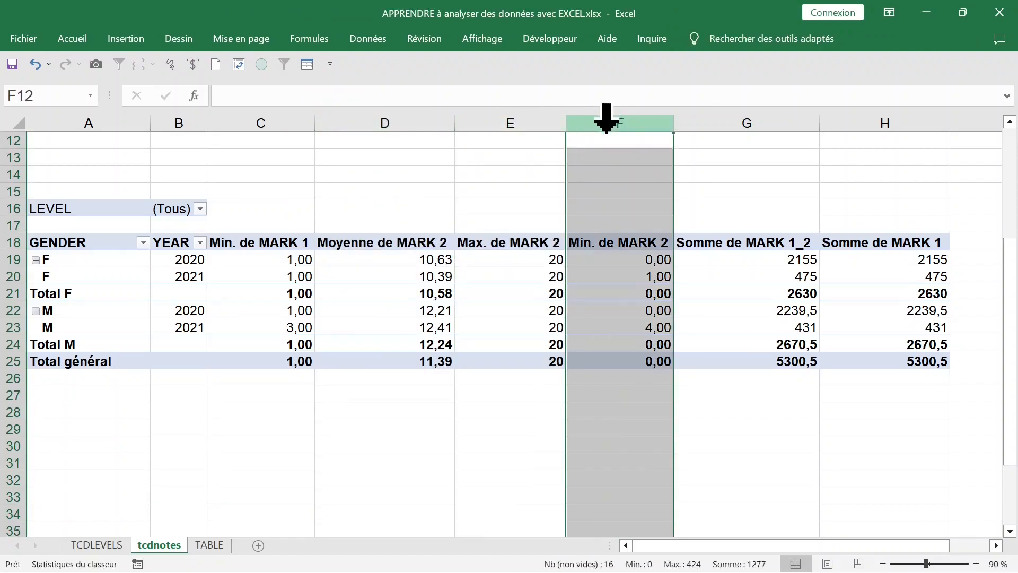
left_click(745, 244)
left_click(270, 244)
Step: Summarize the Somme de MARK 1_2 value field by maximum (Max.) and rename its header as "Max. de MARK 1"
double_click(732, 245)
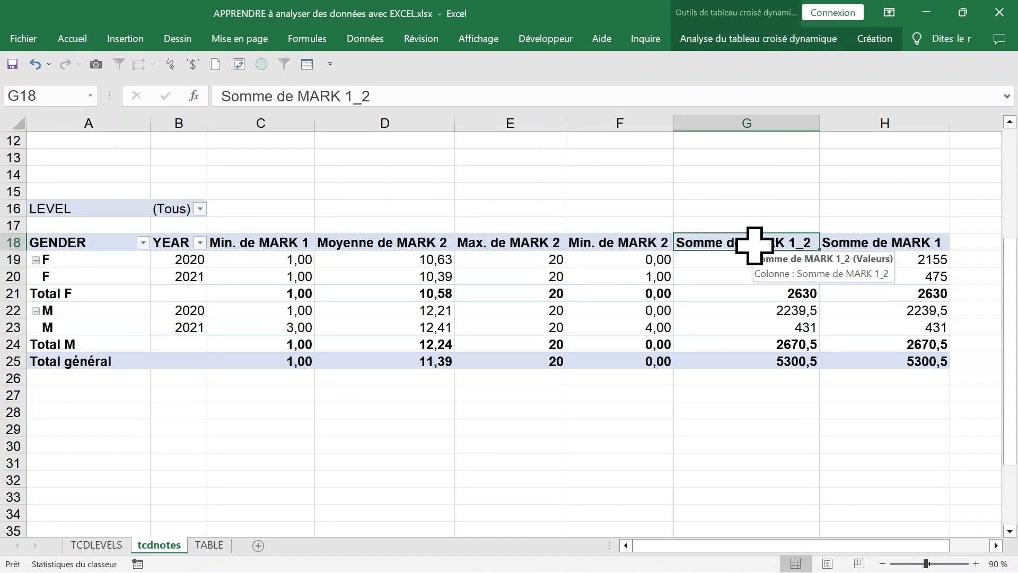
left_click(525, 357)
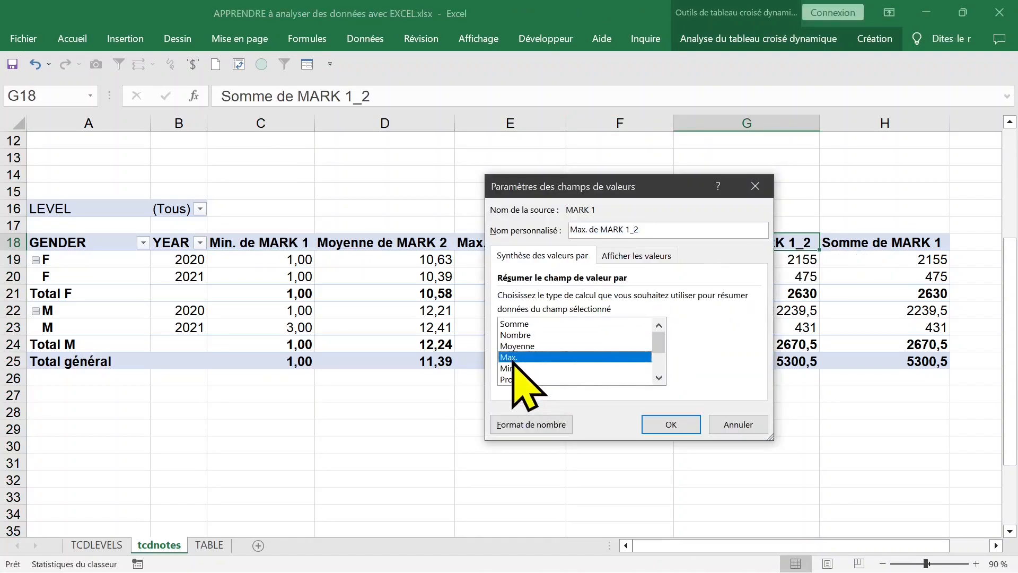
left_click(670, 424)
left_click(379, 97)
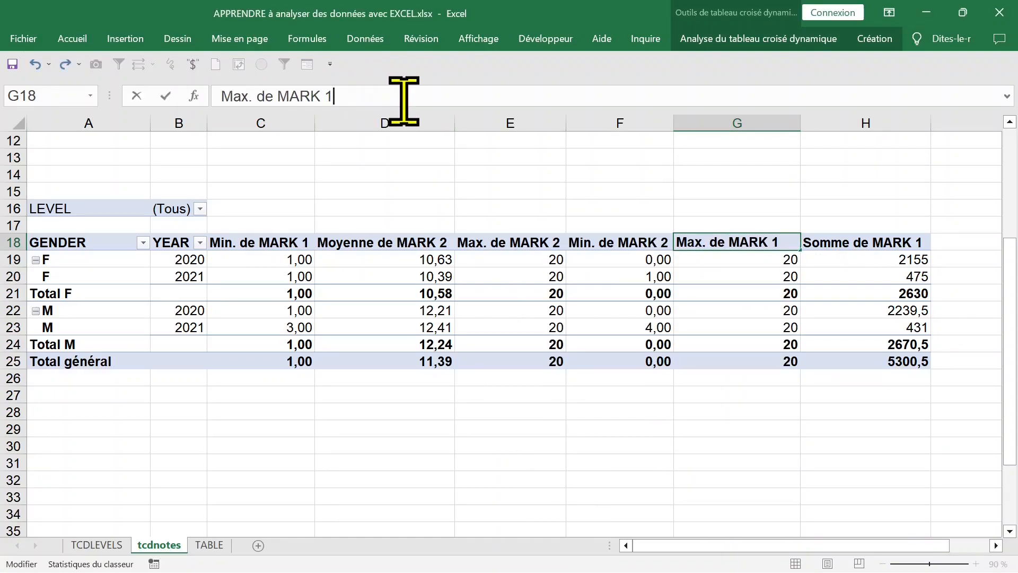
key("Return")
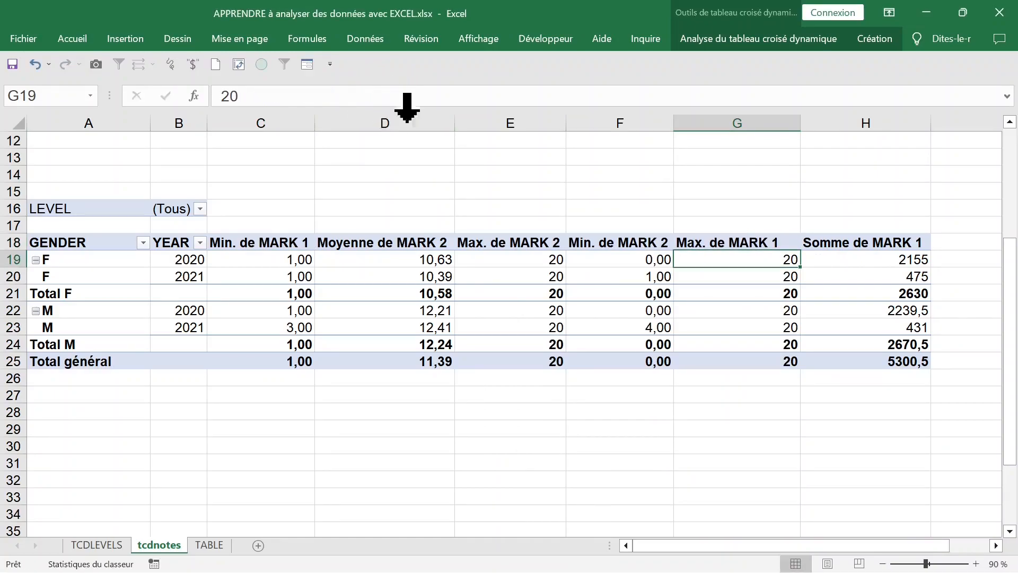
Step: Summarize the Somme de MARK 1 value field by average (Moyenne) and format it as a number (Nombre) with two decimals
left_click(887, 245)
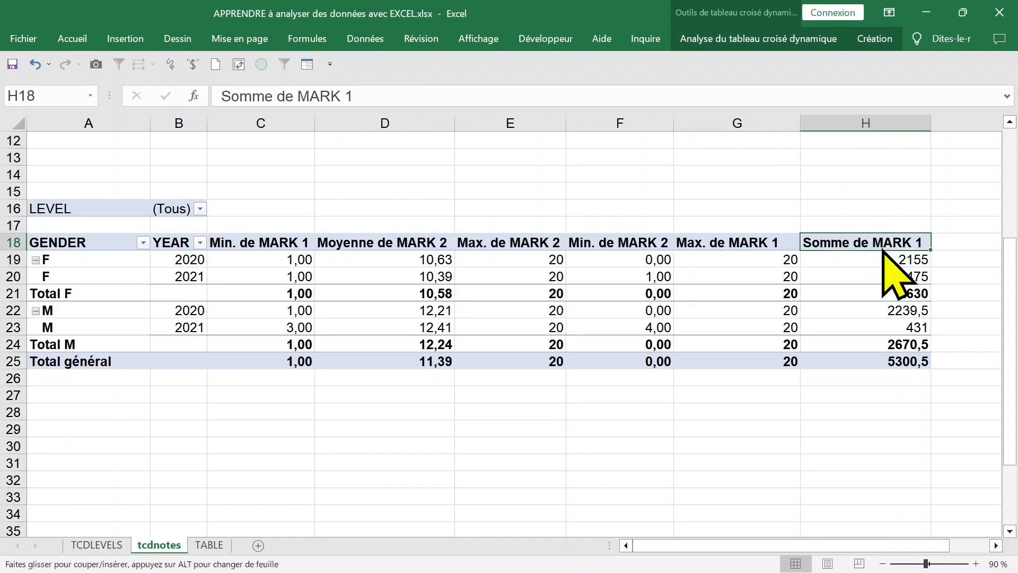
double_click(819, 242)
left_click(522, 347)
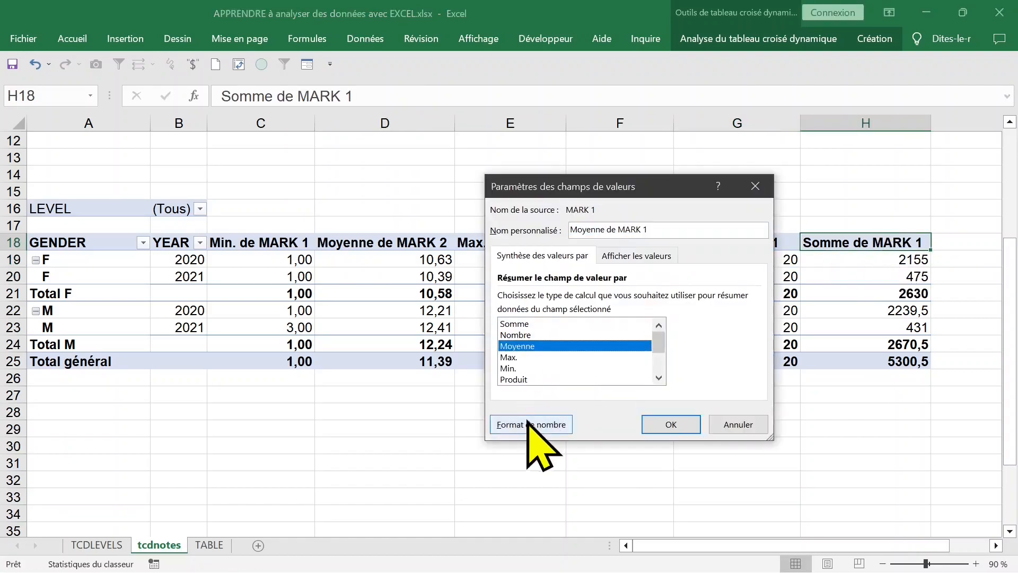
left_click(531, 424)
left_click(457, 192)
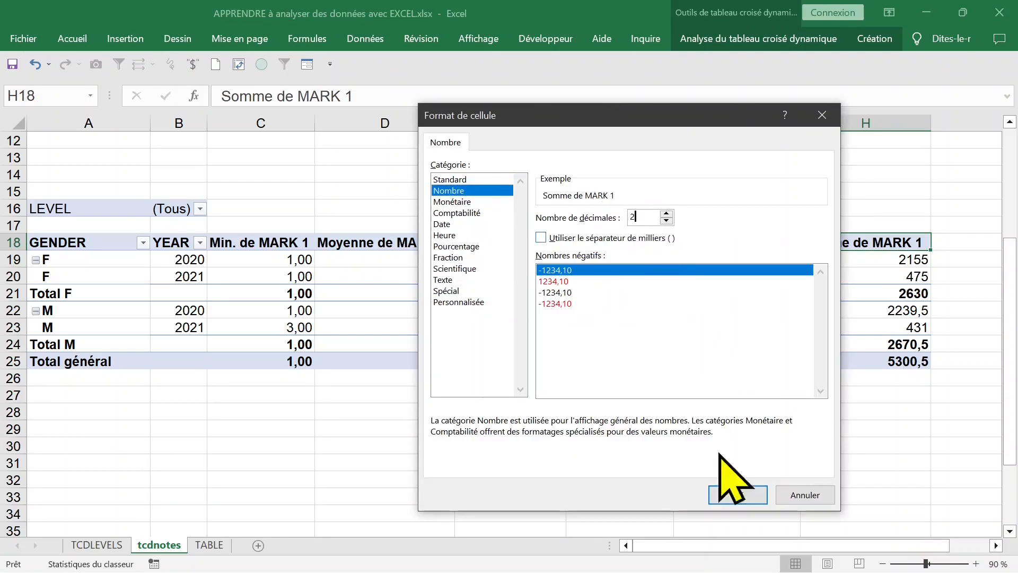
left_click(743, 495)
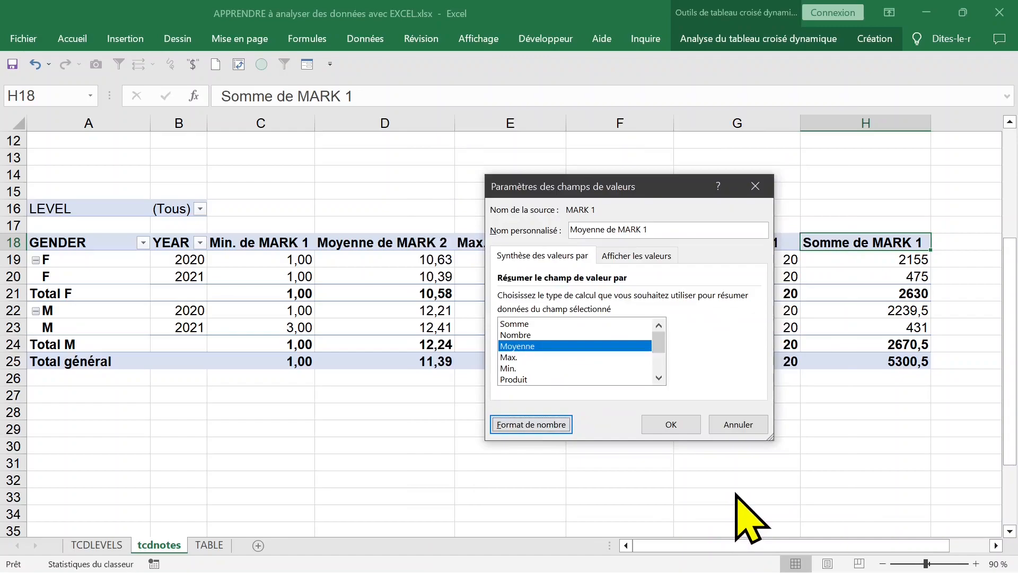
left_click(671, 424)
left_click(637, 383)
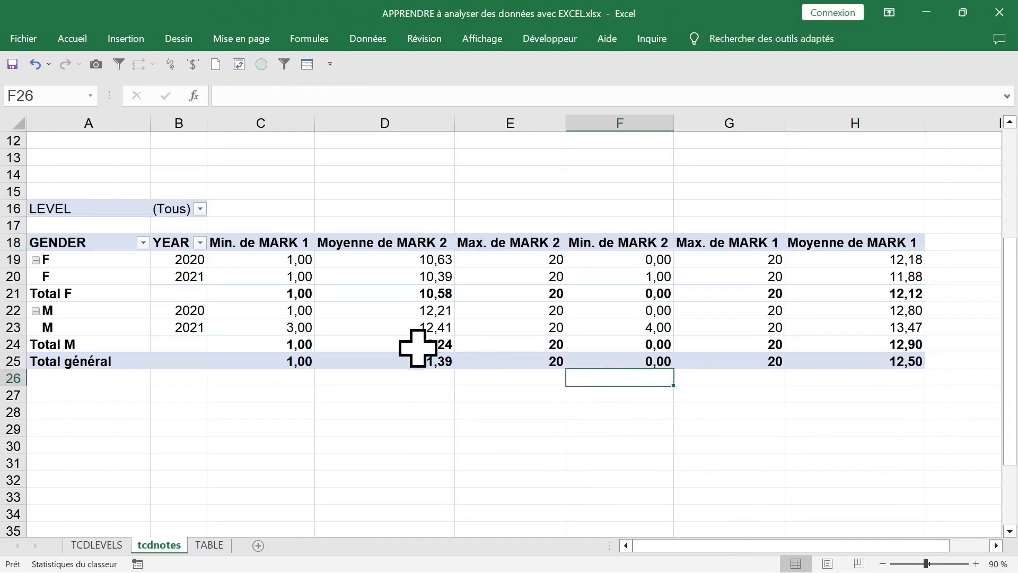
left_click(266, 223)
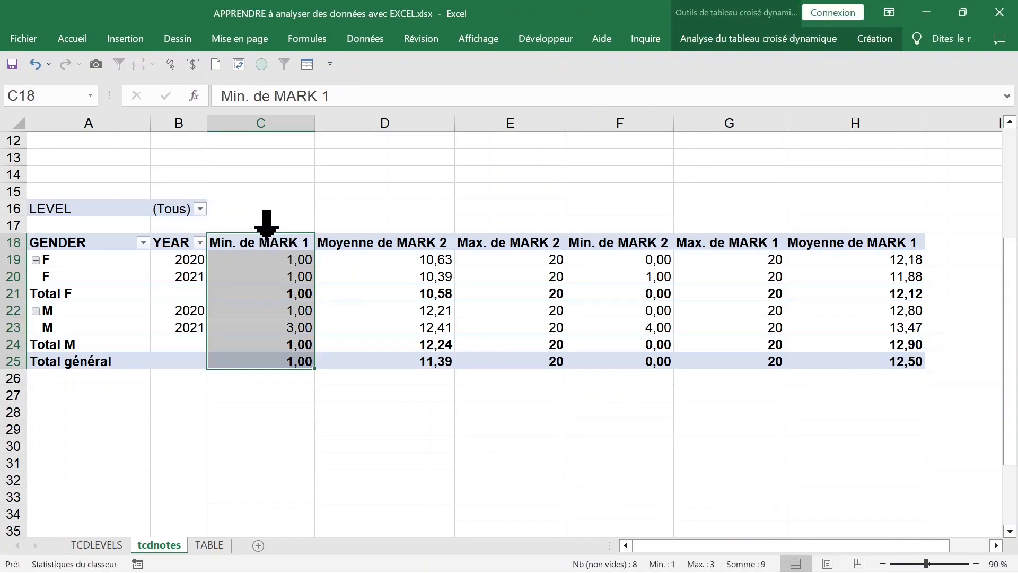
left_click(631, 222)
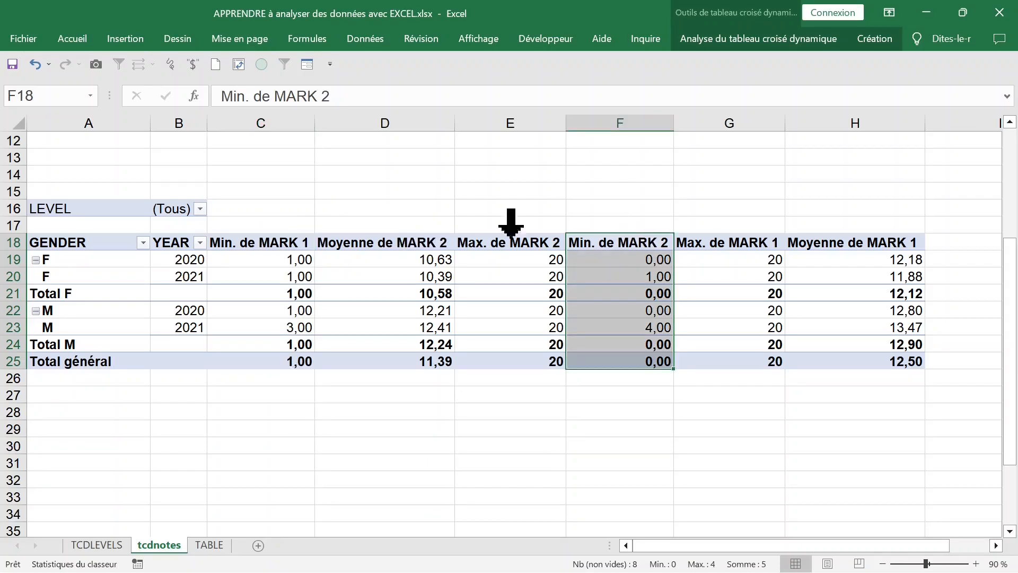
left_click(295, 225)
left_click(590, 243)
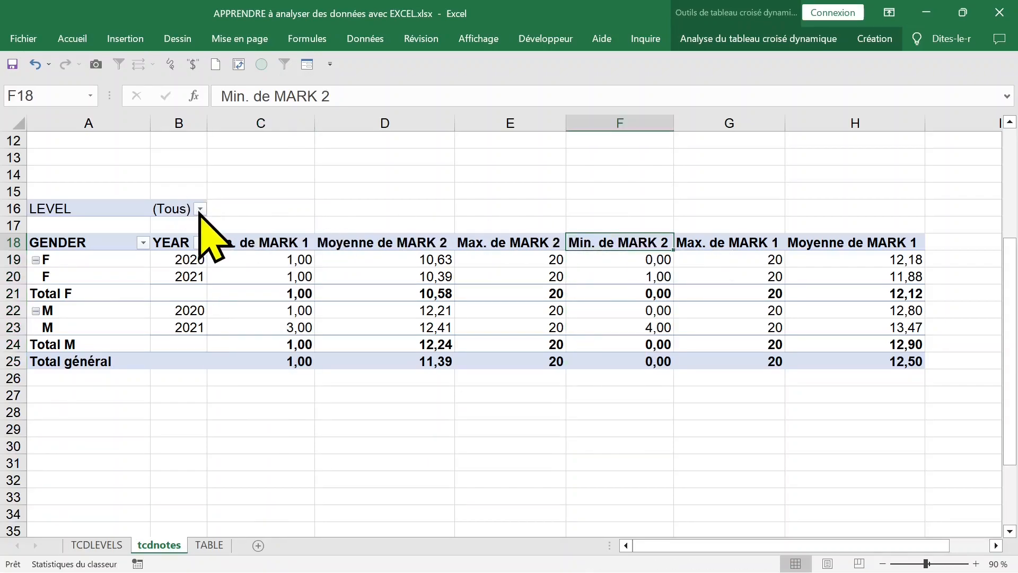
Step: Filter the pivot table by LEVEL to show only NIV1
left_click(200, 209)
left_click(43, 261)
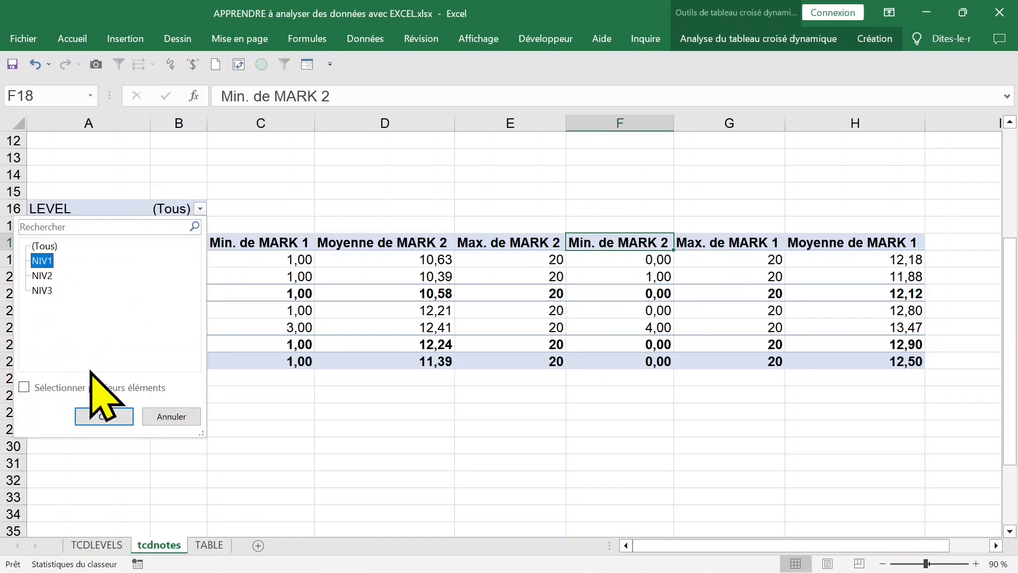
left_click(101, 416)
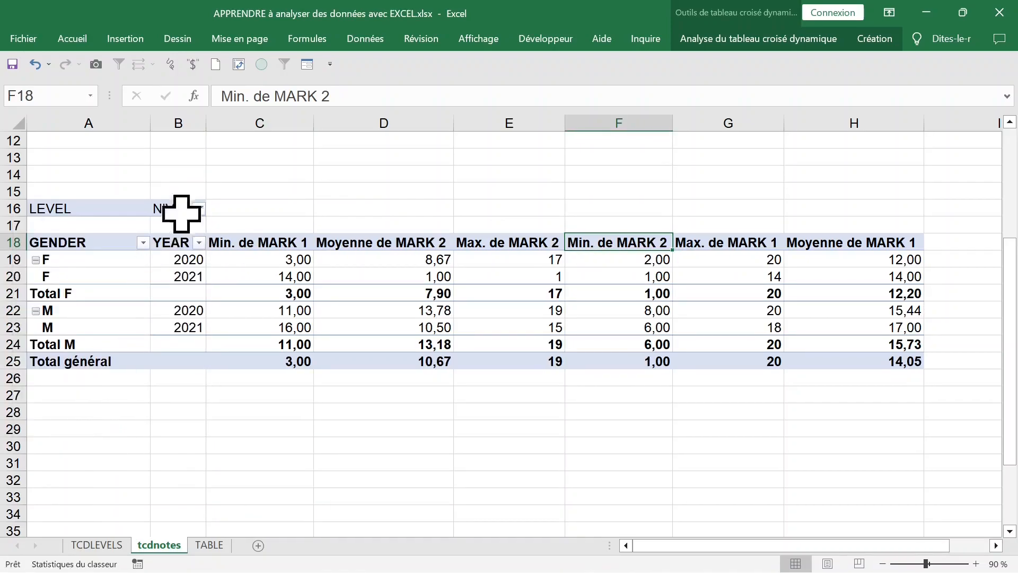
Step: Reset the pivot table's LEVEL filter to show all levels (Tous)
left_click(200, 209)
left_click(46, 276)
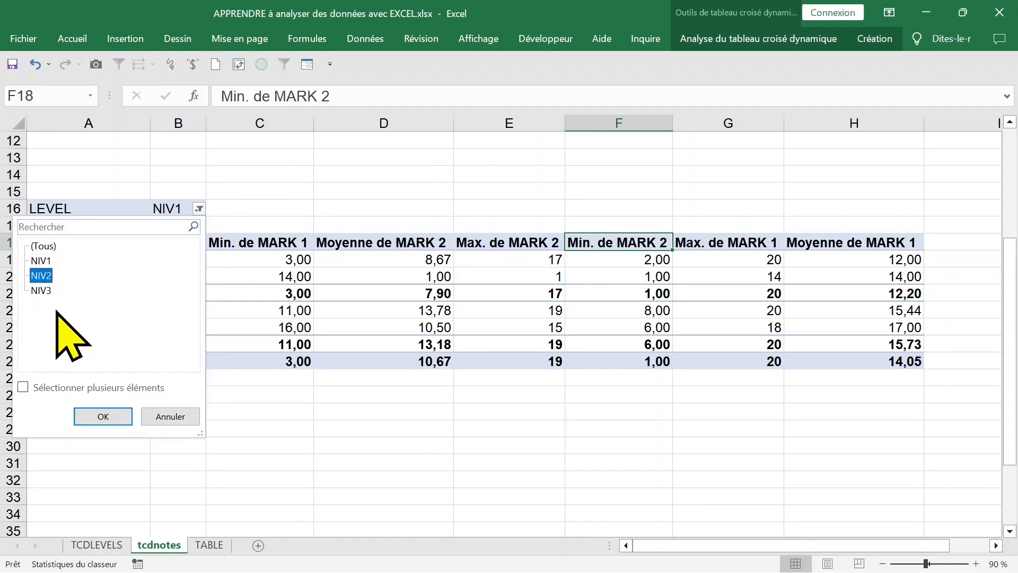
left_click(44, 246)
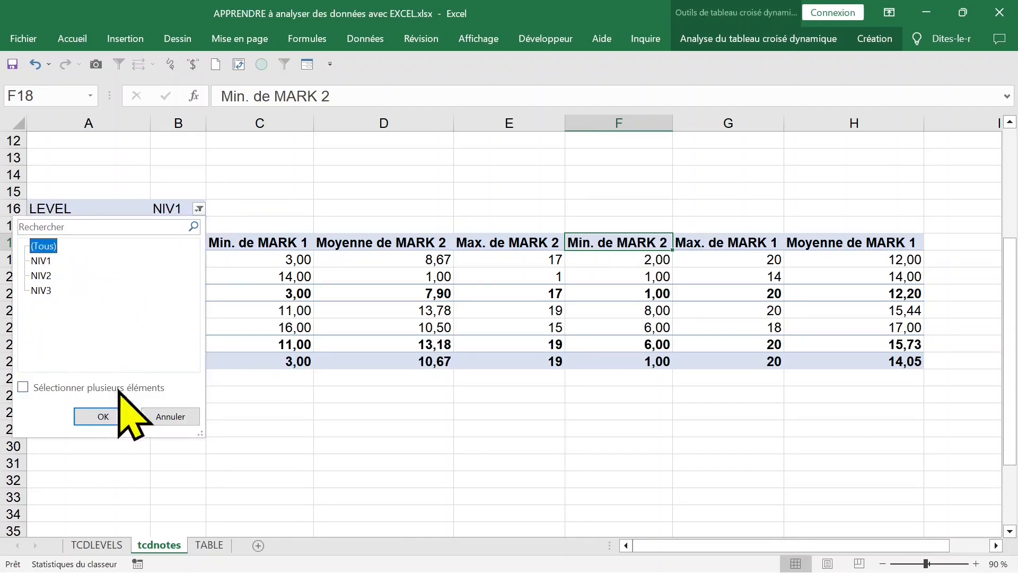
left_click(104, 417)
left_click(606, 292)
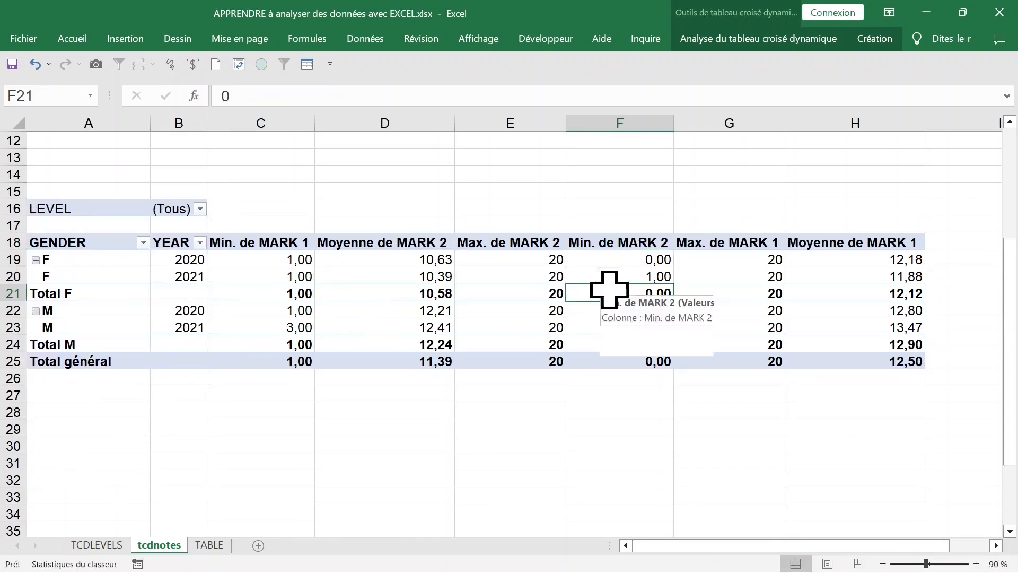
left_click(732, 258)
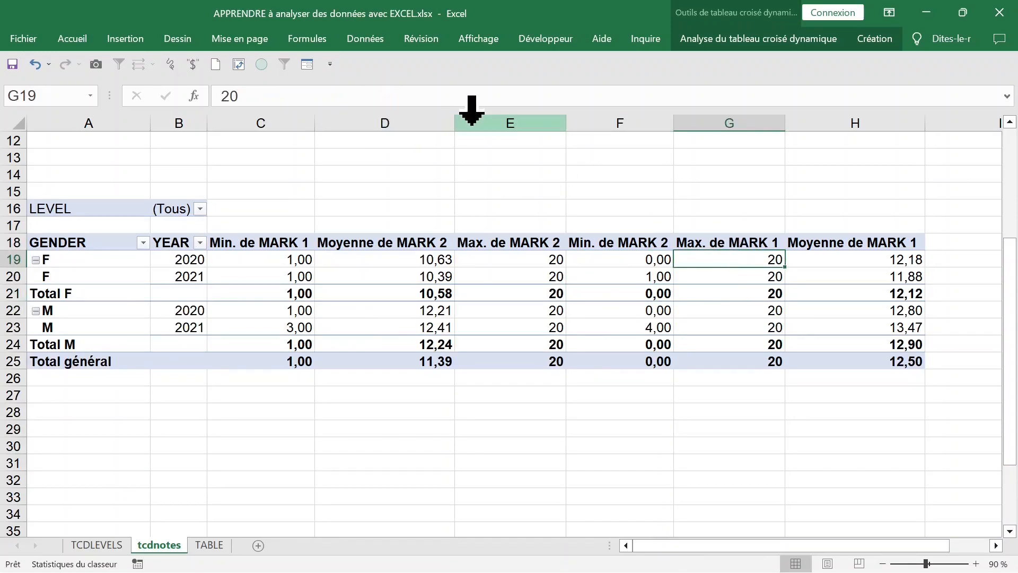
left_click(197, 260)
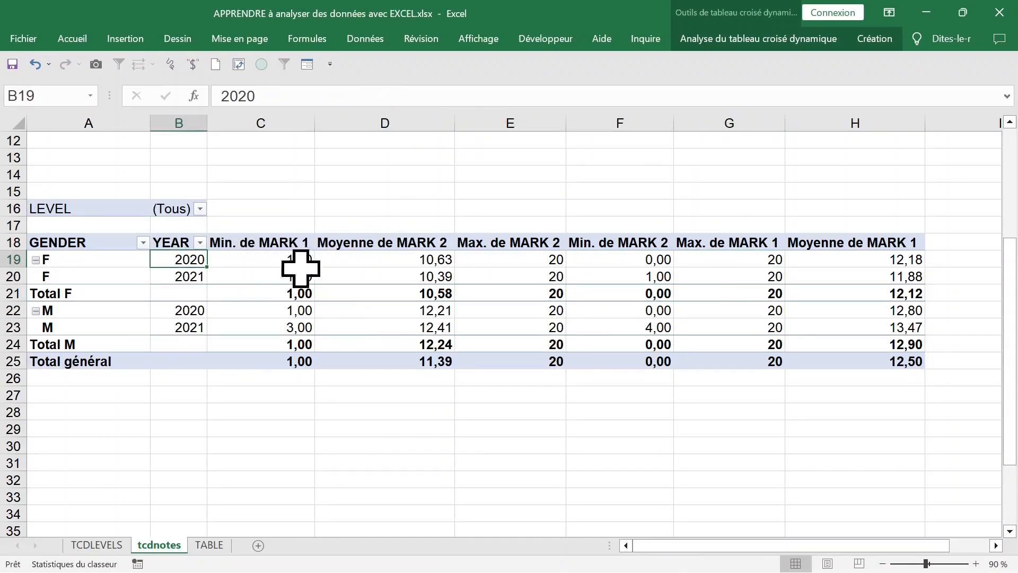
left_click(351, 271)
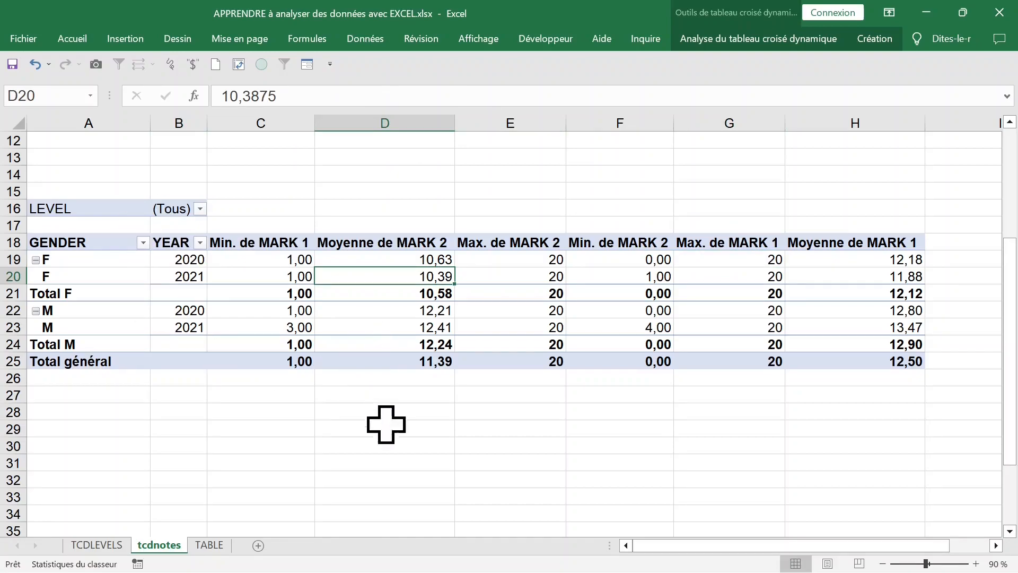
left_click(881, 42)
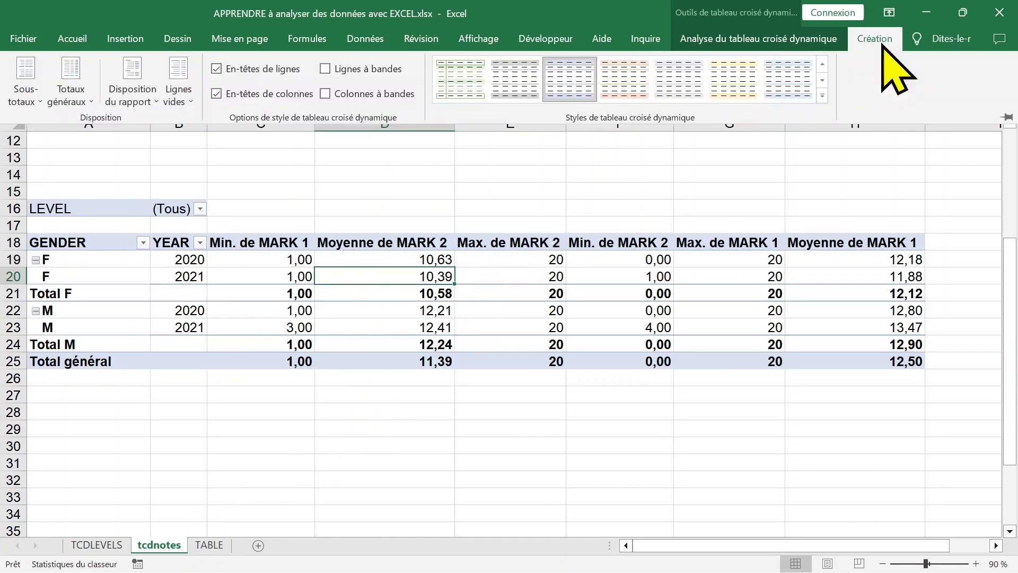
left_click(825, 42)
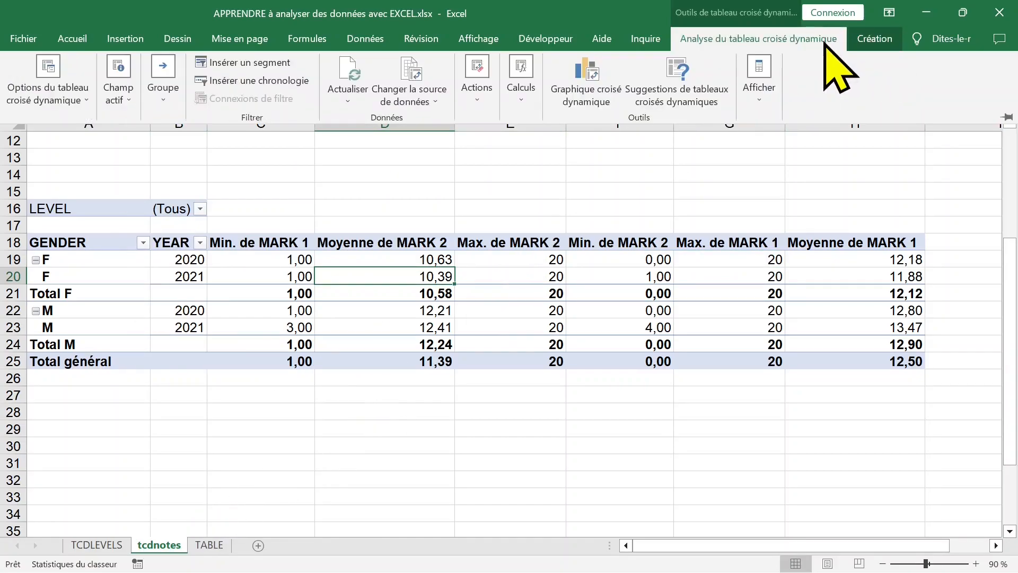
left_click(730, 24)
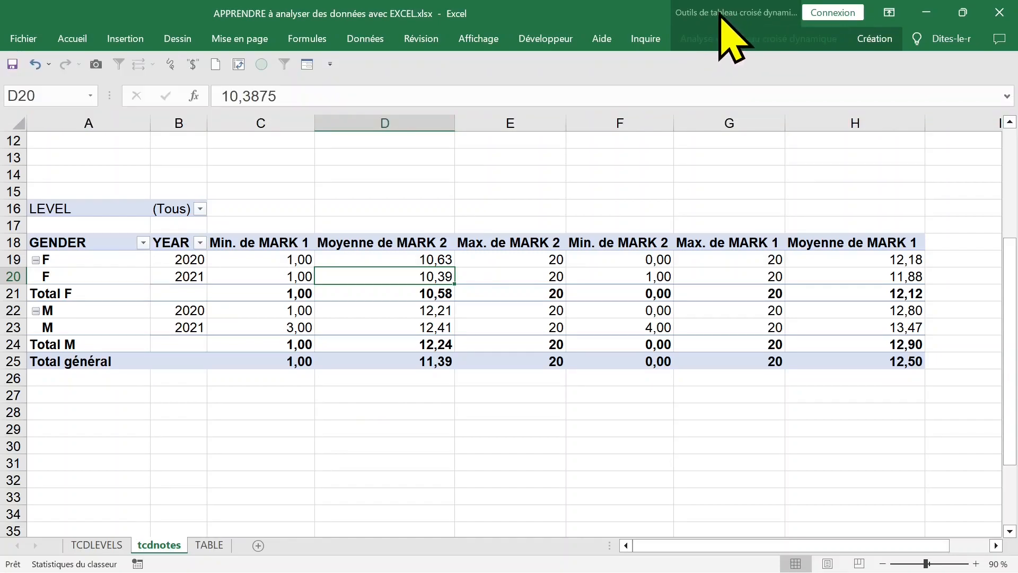
left_click(719, 176)
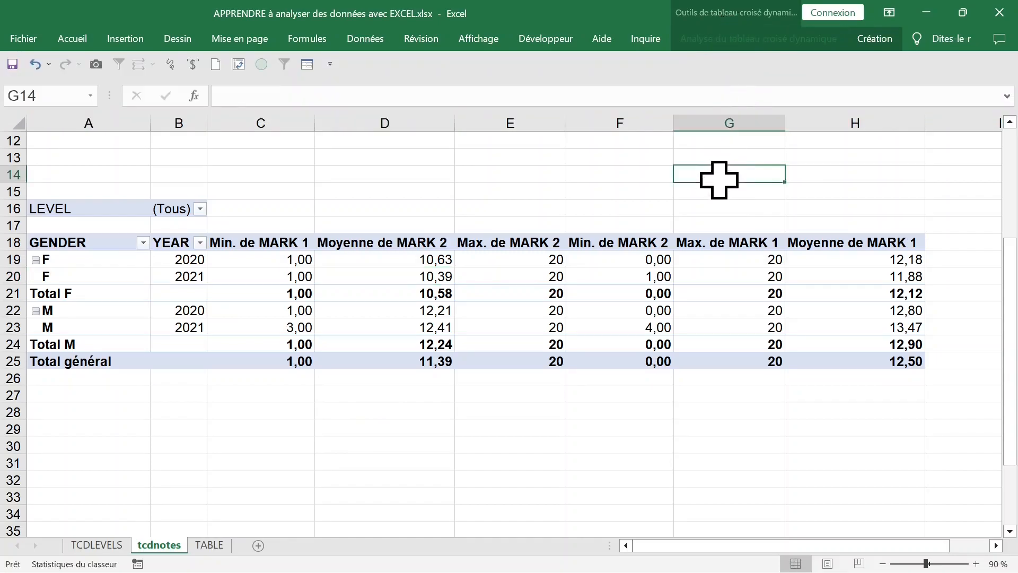
left_click(813, 173)
left_click(665, 167)
left_click(747, 178)
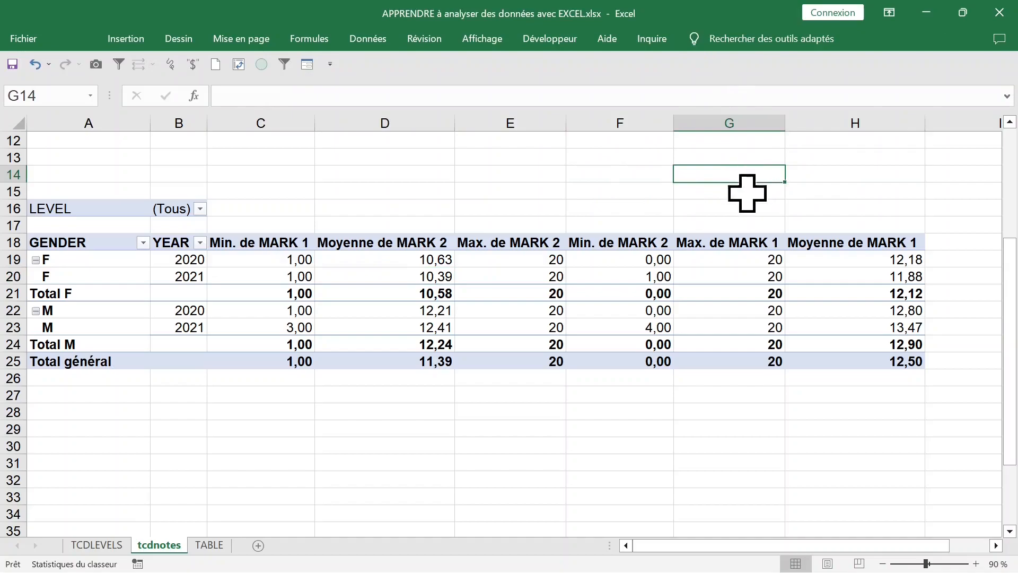
left_click(717, 270)
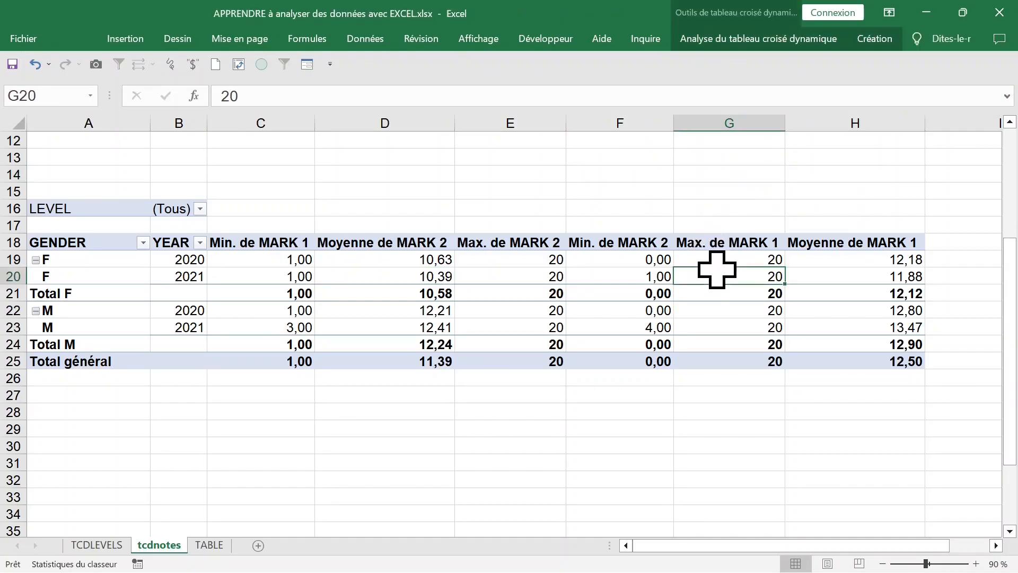
left_click(743, 36)
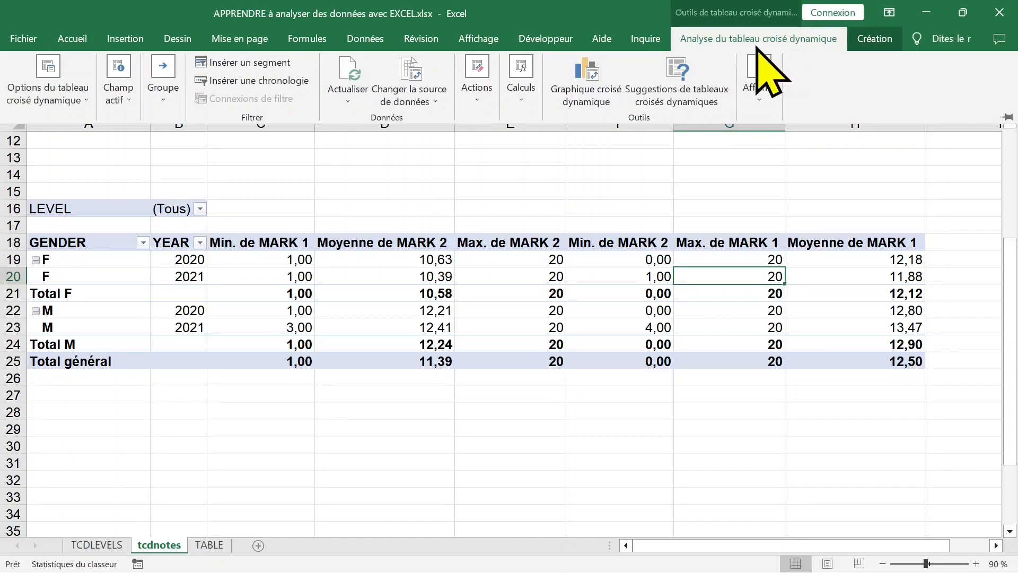
left_click(86, 100)
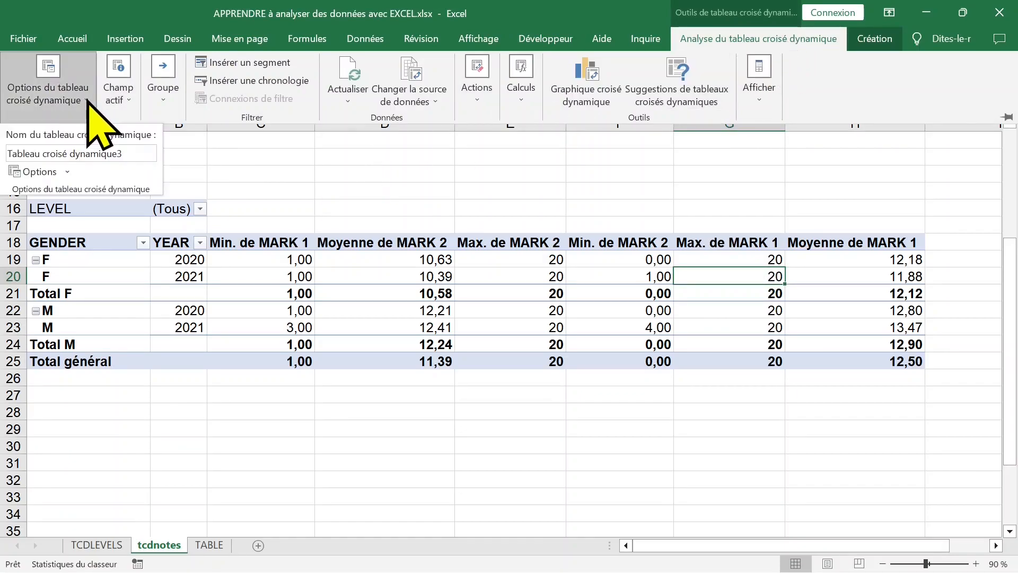
left_click(68, 172)
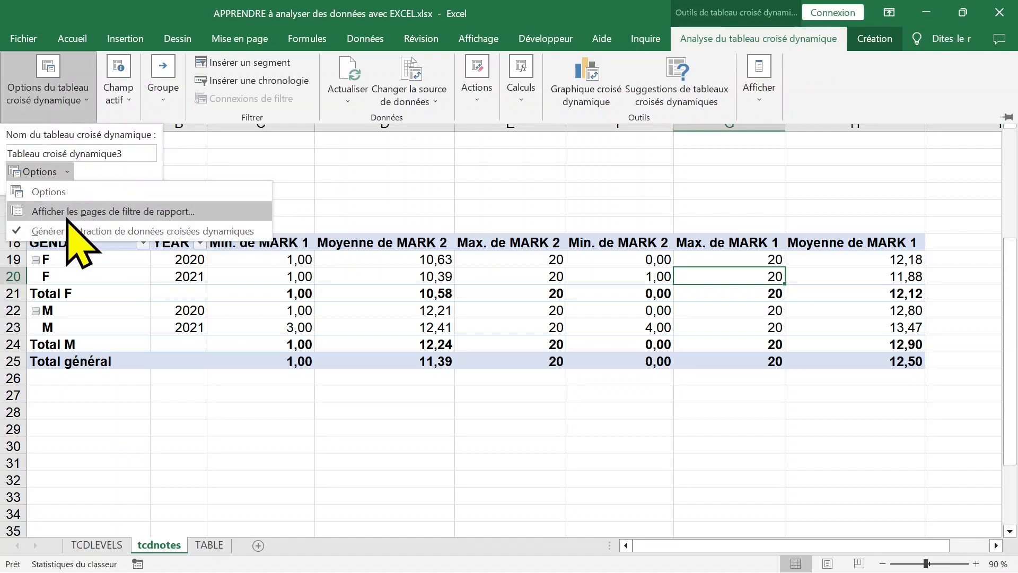
left_click(67, 211)
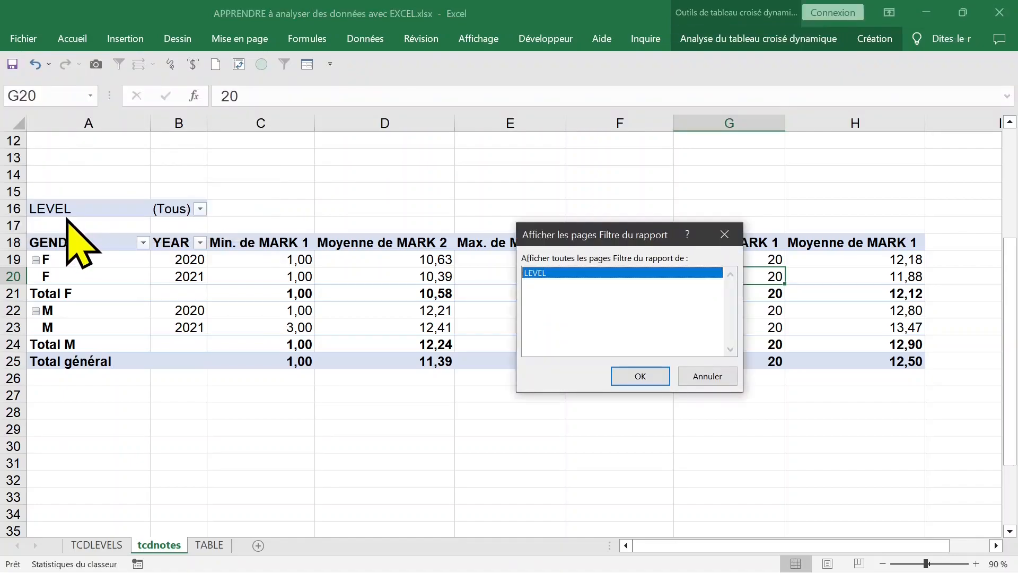
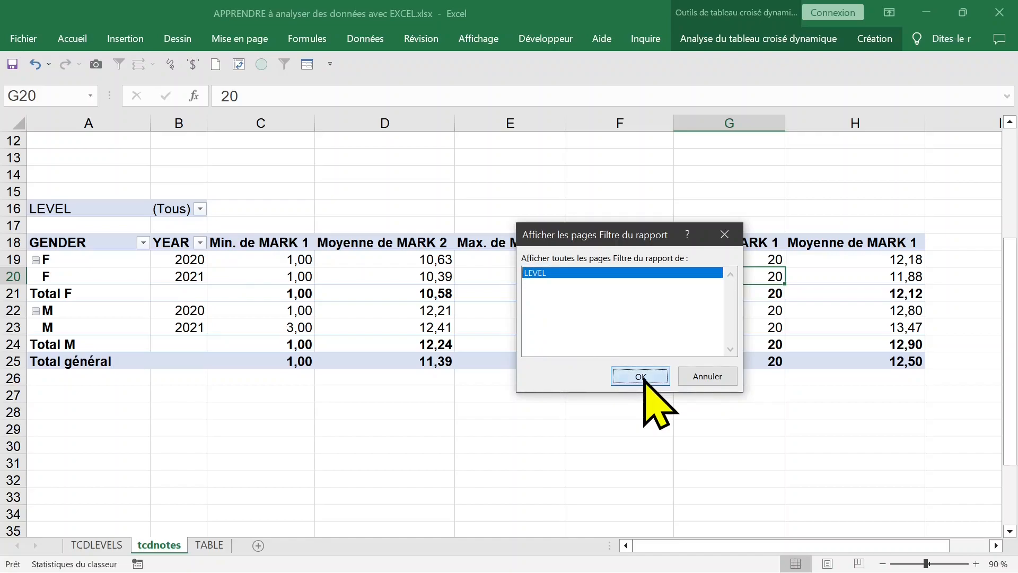
left_click(710, 376)
Step: Show the pivot table's field list, move YEAR above GENDER in the row fields, and close the list
left_click(187, 262)
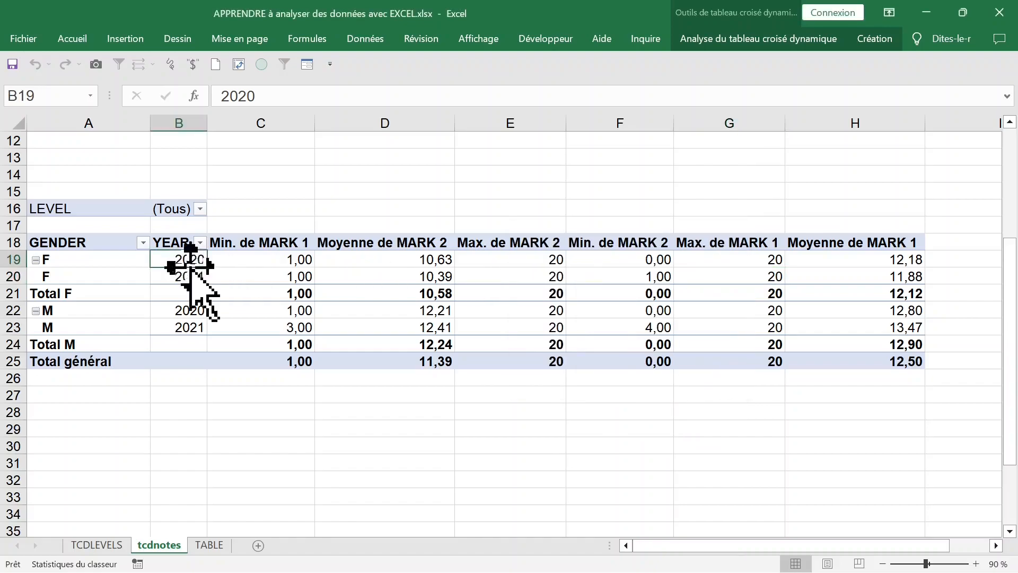
right_click(175, 257)
left_click(266, 557)
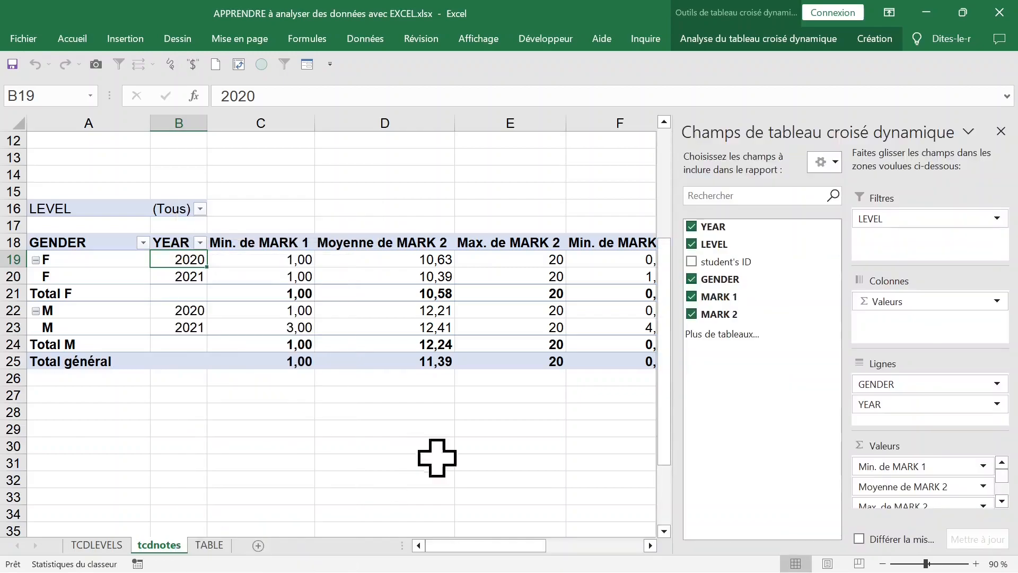
left_click_drag(921, 407, 926, 383)
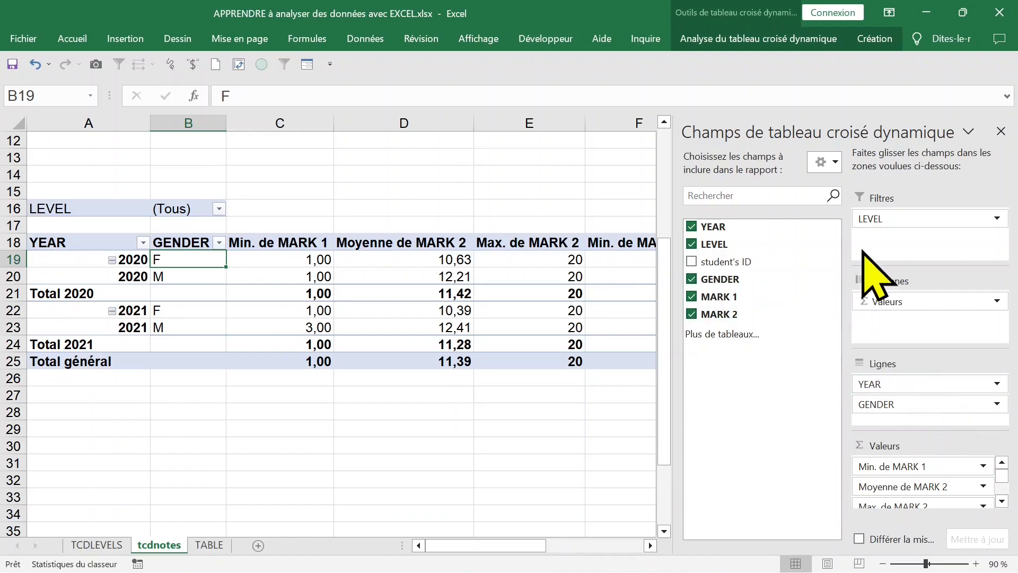
left_click(1001, 131)
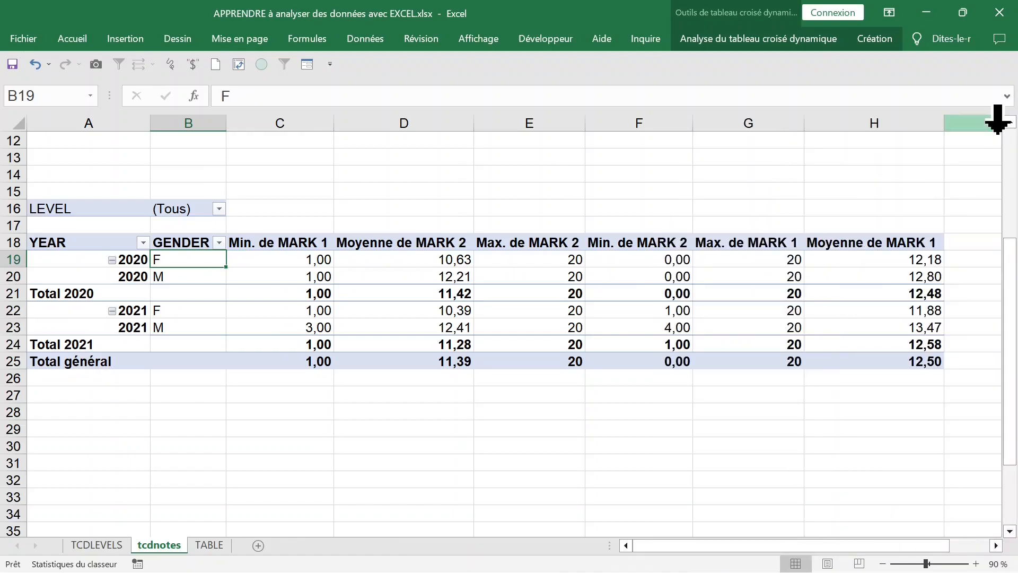
left_click(870, 412)
left_click(595, 312)
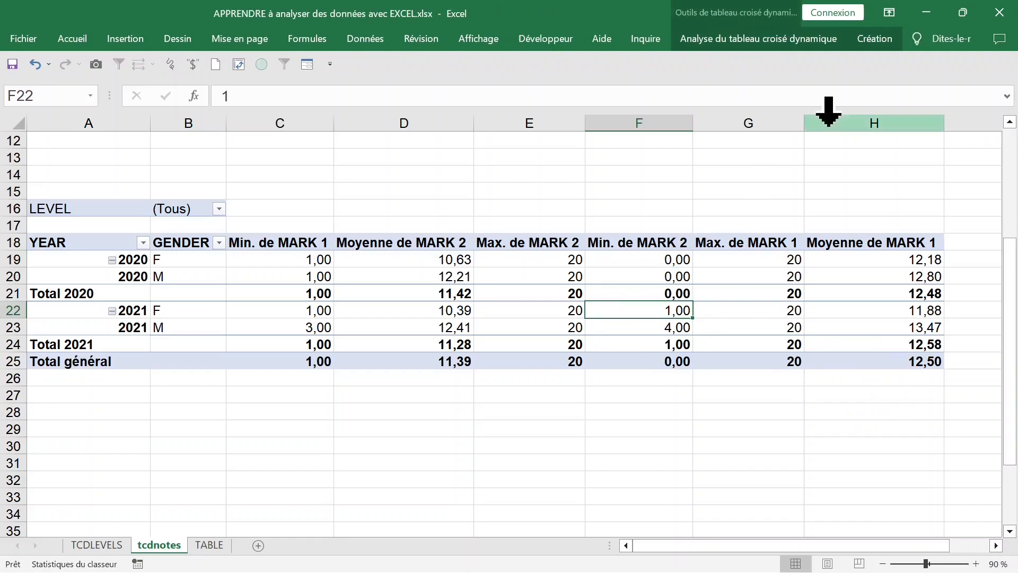
left_click(705, 42)
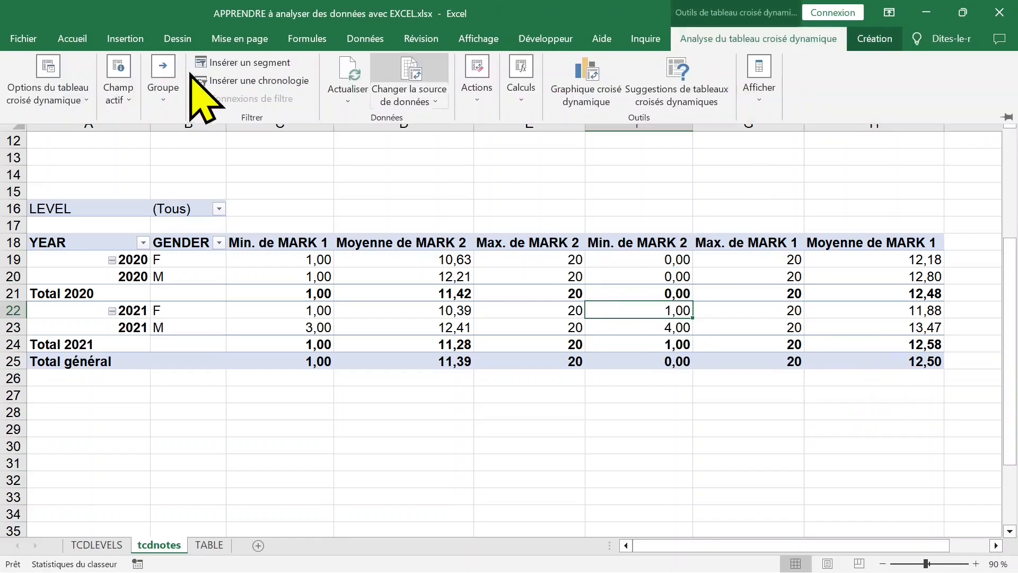
left_click(53, 82)
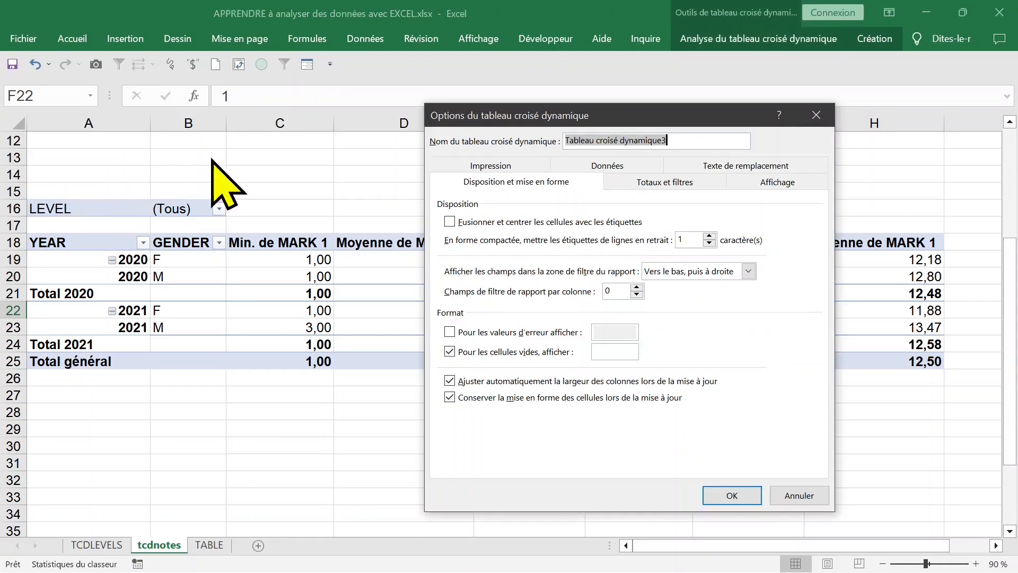
left_click(776, 494)
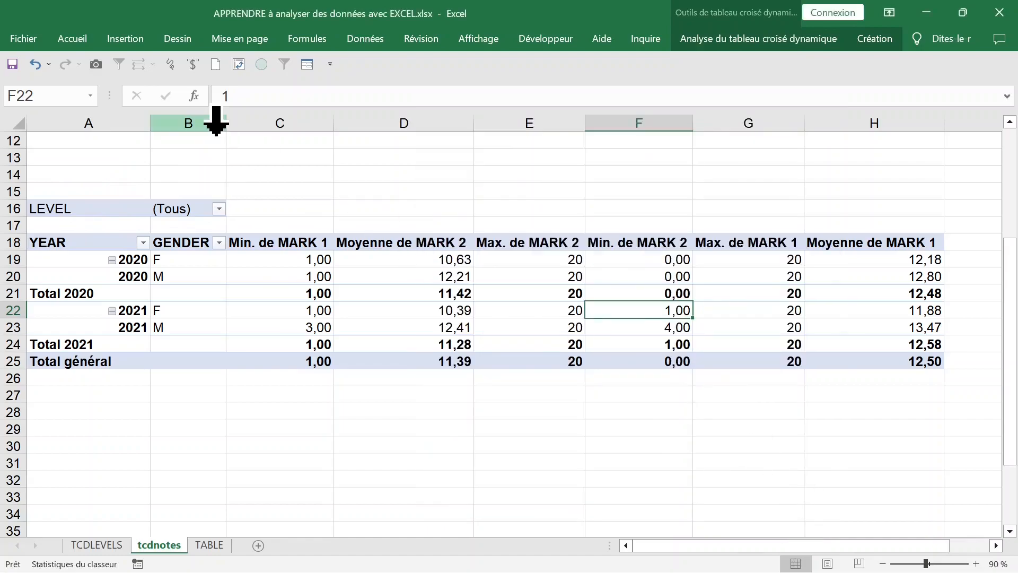
Step: Generate a separate report filter page sheet for each item of the LEVEL filter
left_click(771, 39)
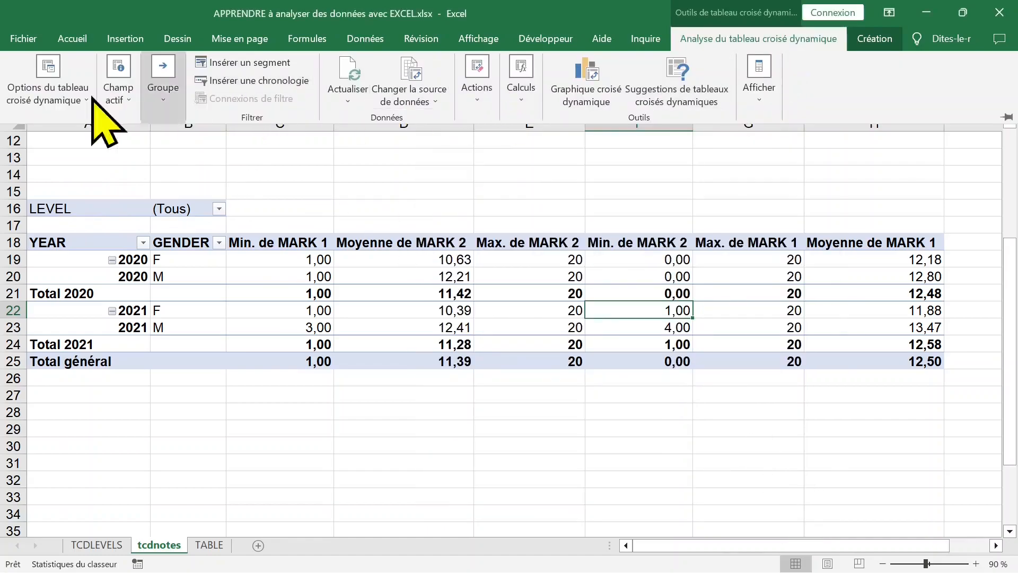
left_click(80, 99)
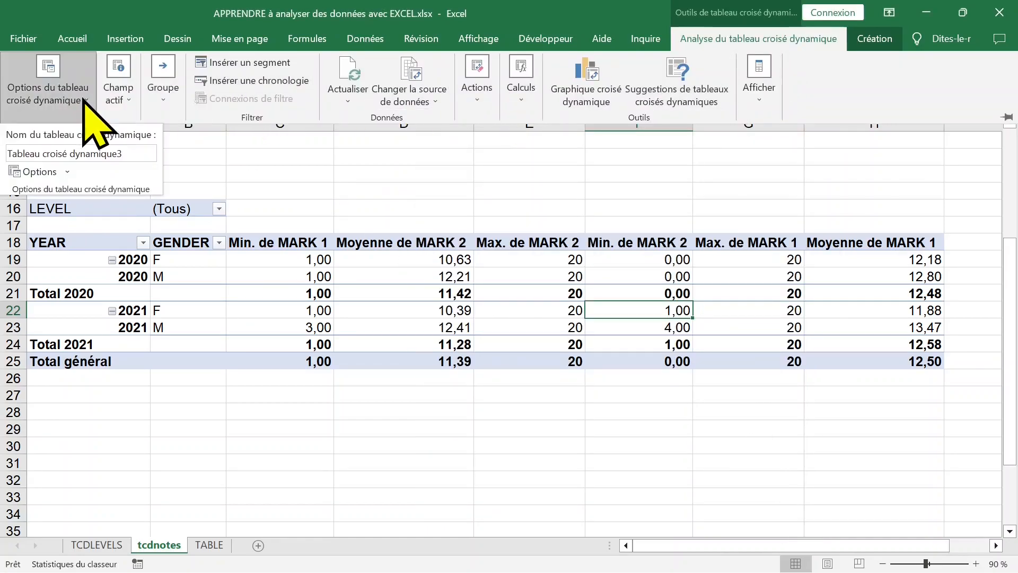
left_click(68, 171)
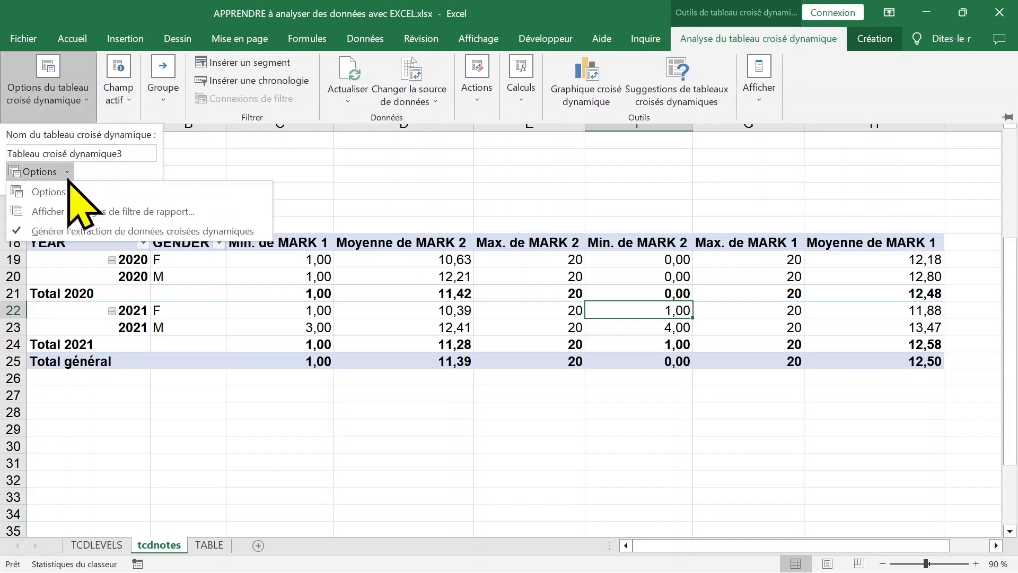
left_click(69, 212)
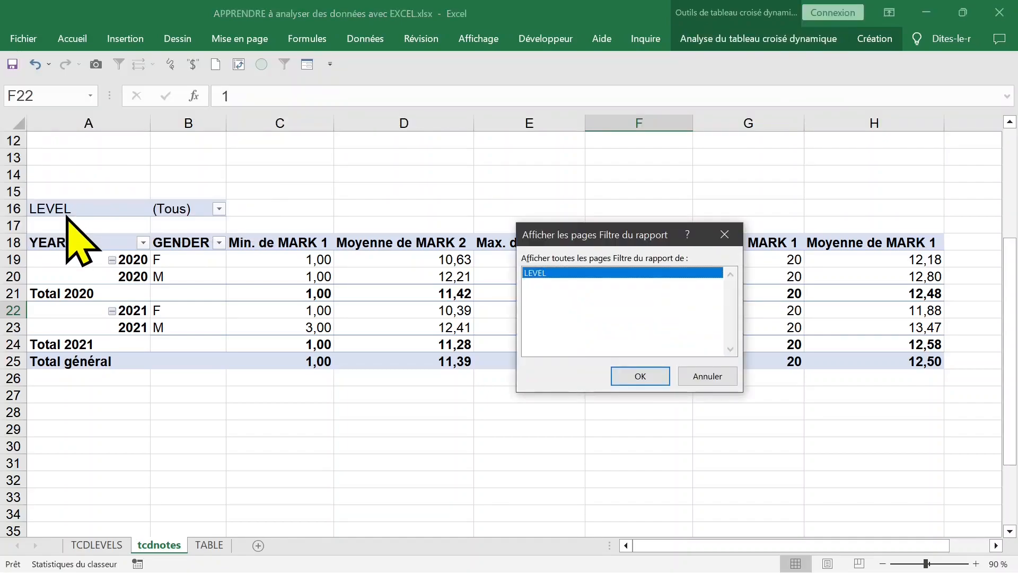
left_click(640, 376)
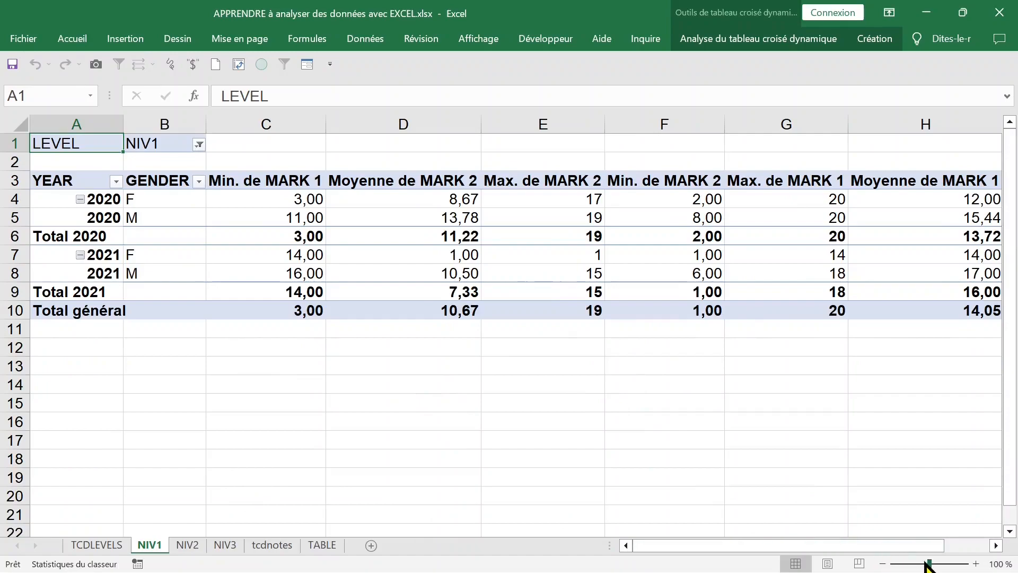
Step: Examine the per-level pivot tables on the NIV1, NIV2 and NIV3 sheets
left_click_drag(928, 563, 925, 563)
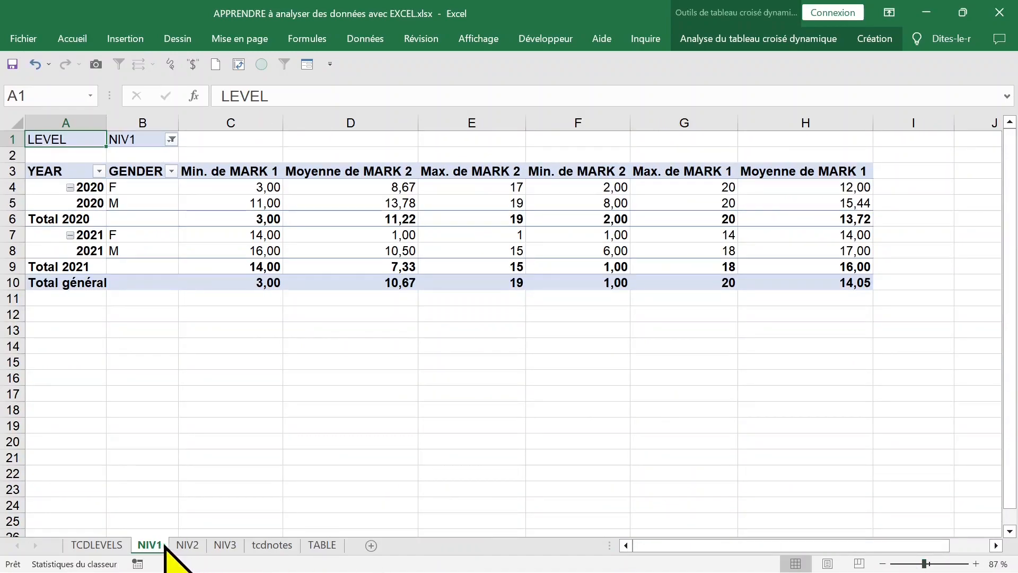
left_click(183, 545)
left_click(238, 546)
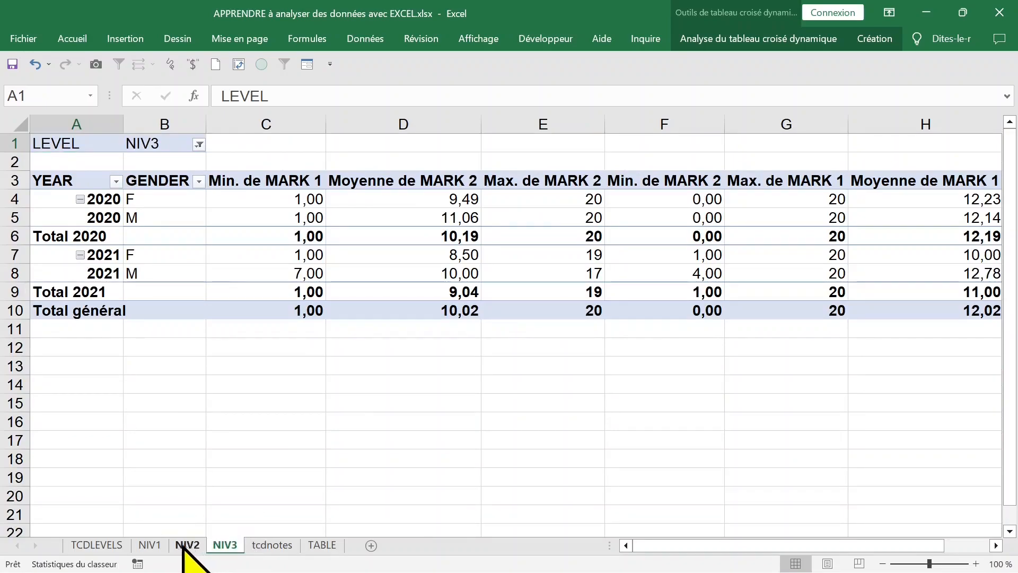
left_click(142, 546)
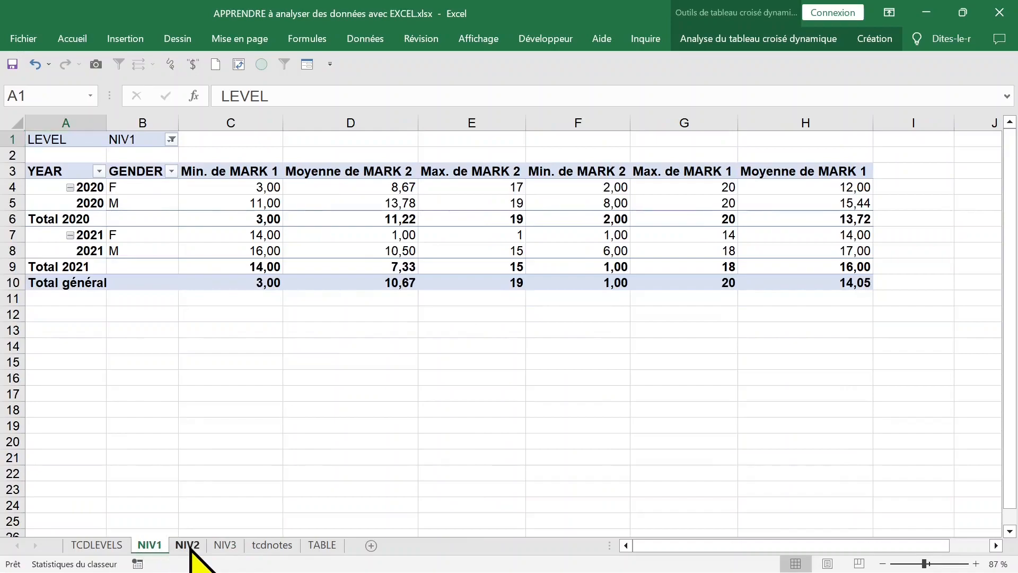
left_click(189, 546)
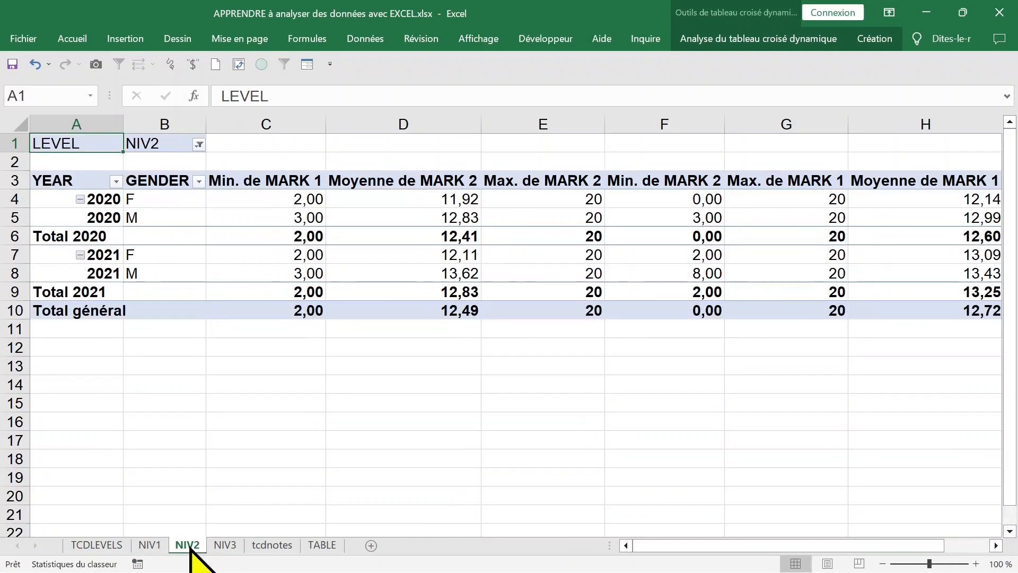
left_click(166, 142)
left_click(233, 389)
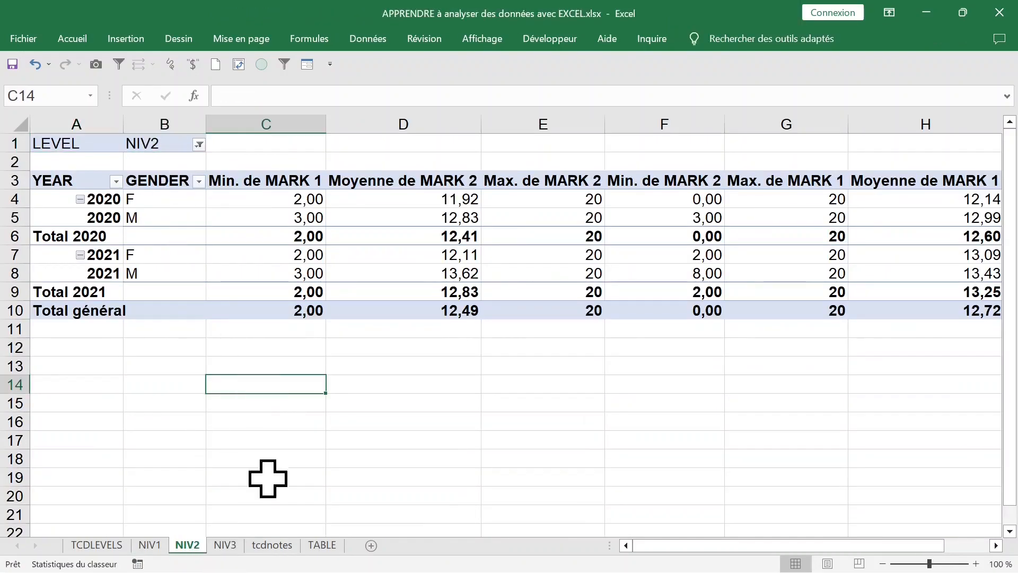
Step: Set the LEVEL filter of the NIV1 sheet's pivot table to show all levels (Tous)
left_click(225, 545)
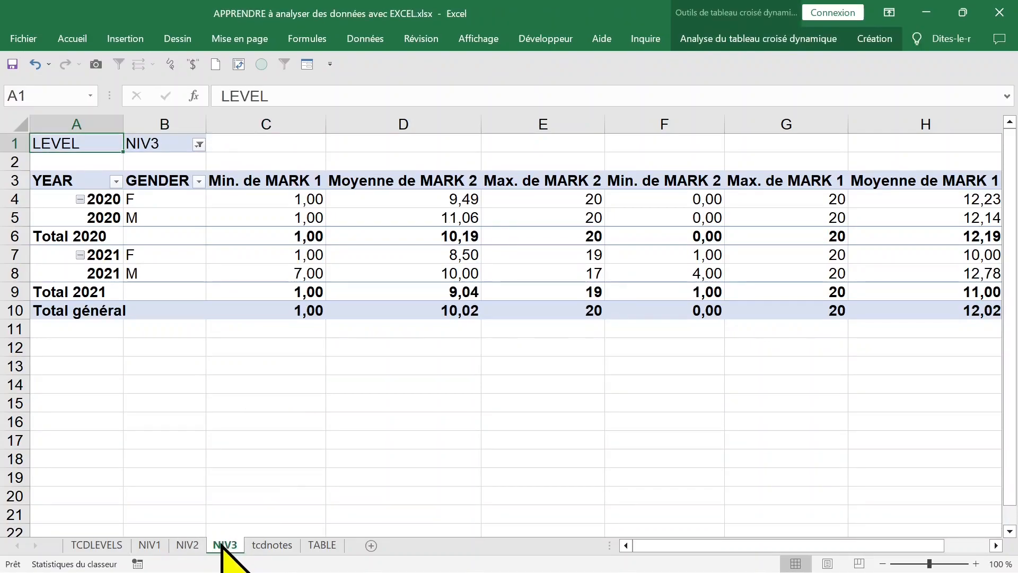
left_click(185, 545)
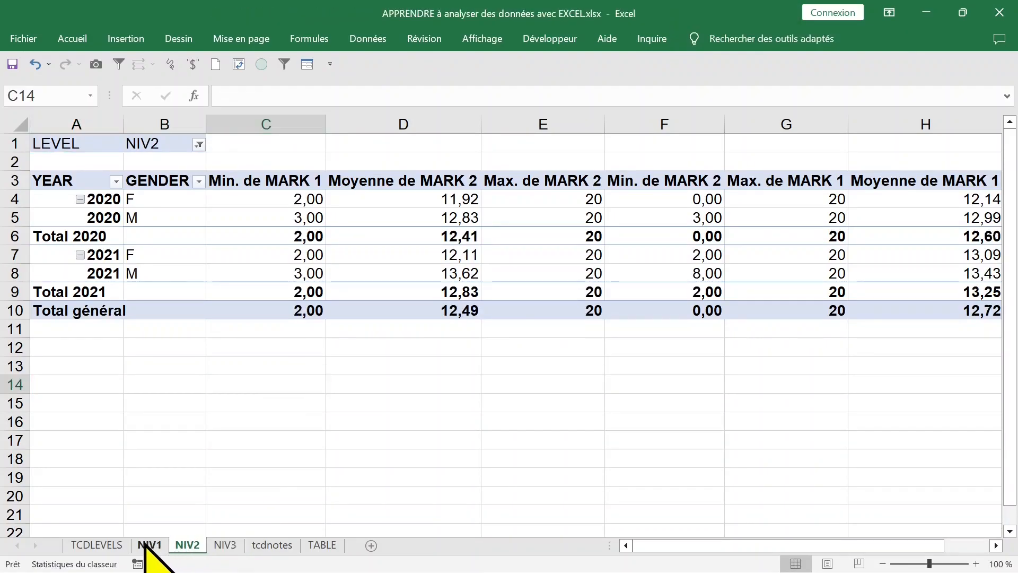
left_click(149, 545)
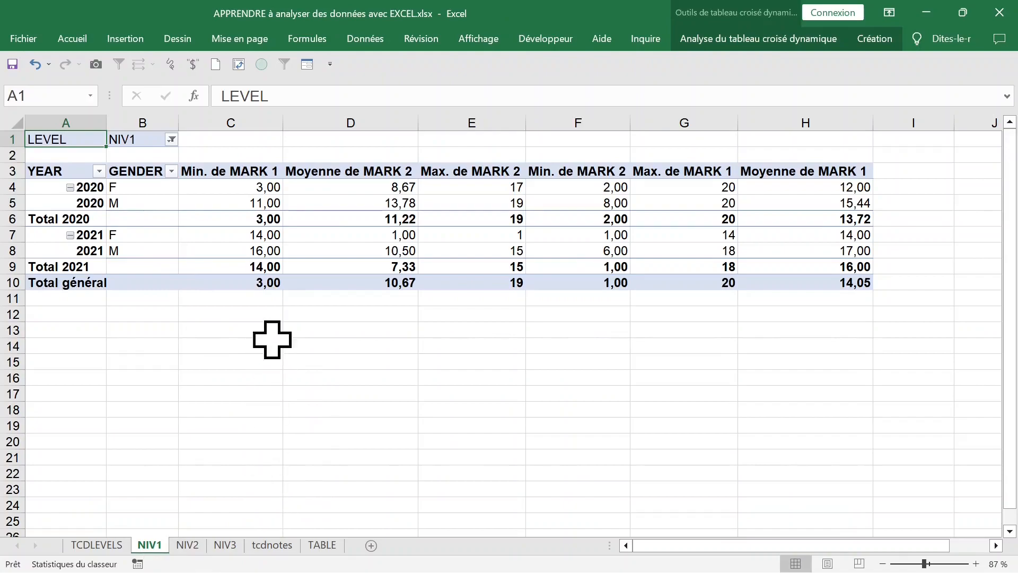
left_click(171, 139)
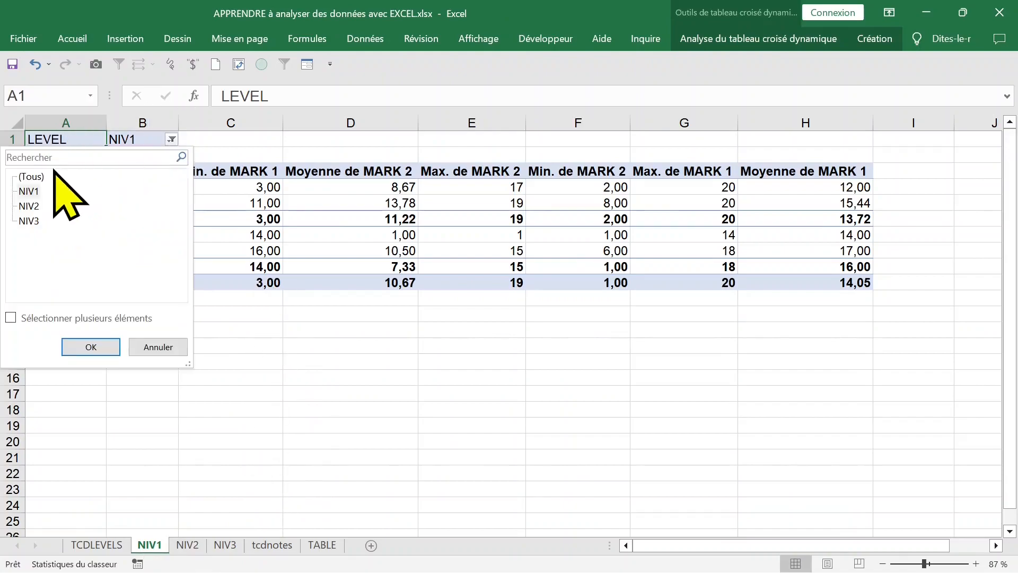
left_click(93, 345)
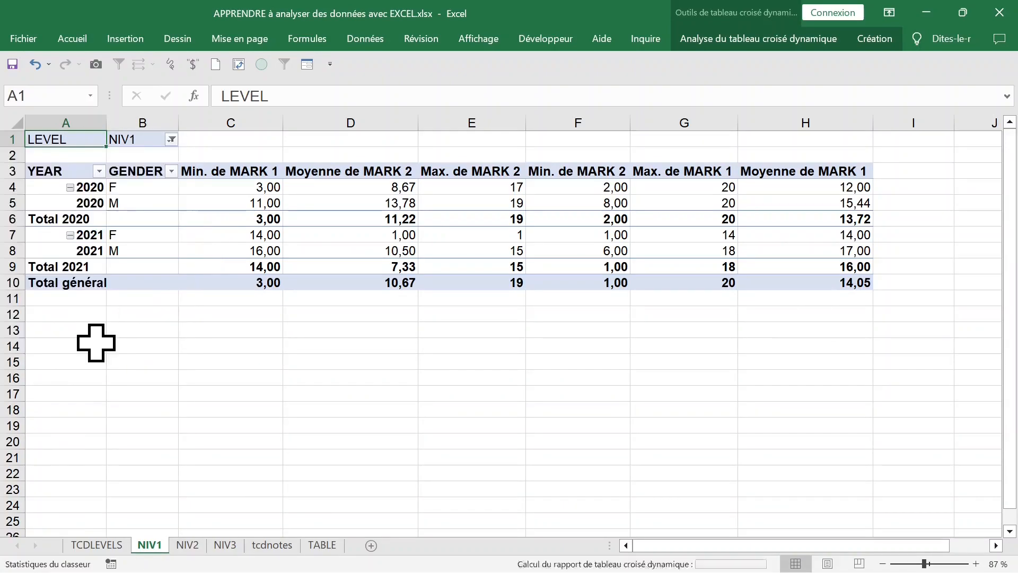
left_click(216, 331)
left_click(85, 204)
left_click(279, 222)
left_click(160, 187)
left_click(215, 218)
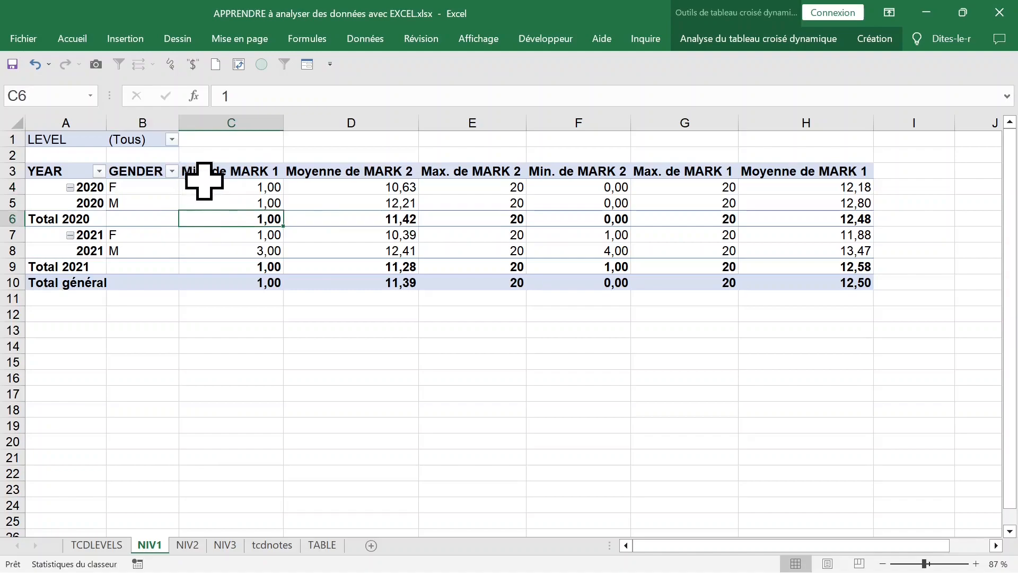
Step: Filter the GENDER field of the NIV1 pivot table to show only M
left_click(172, 171)
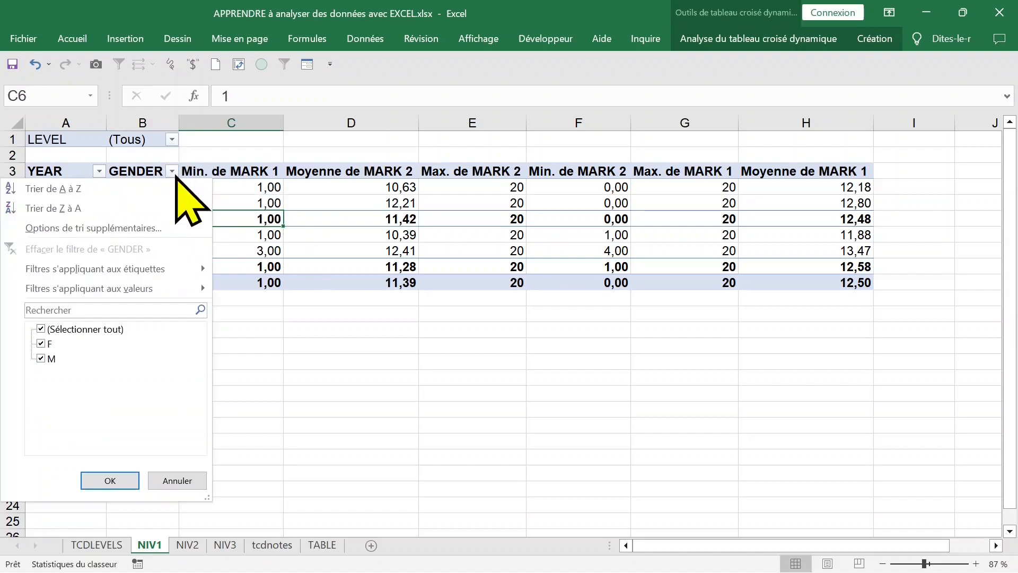
left_click(56, 330)
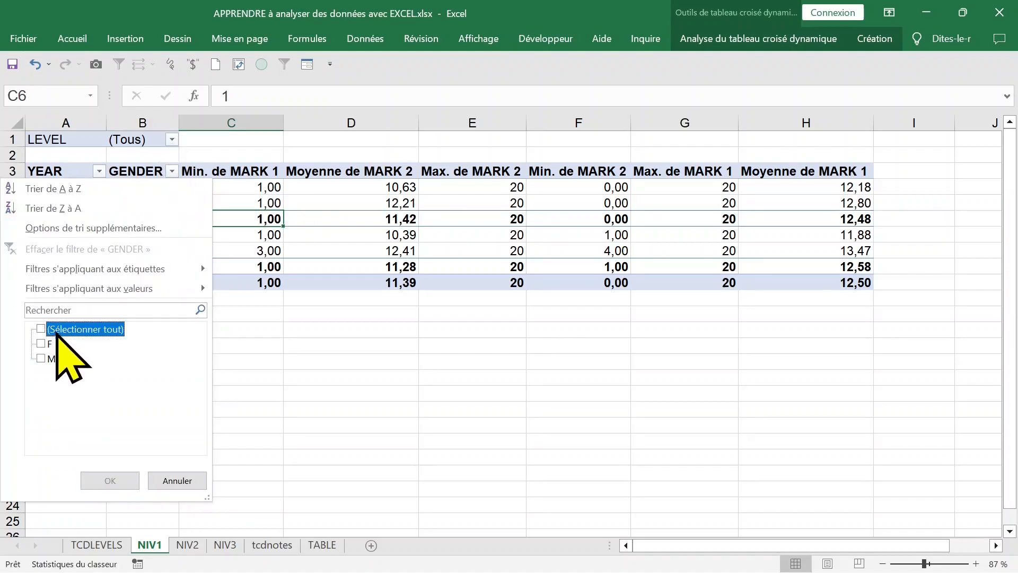
left_click(41, 359)
left_click(110, 481)
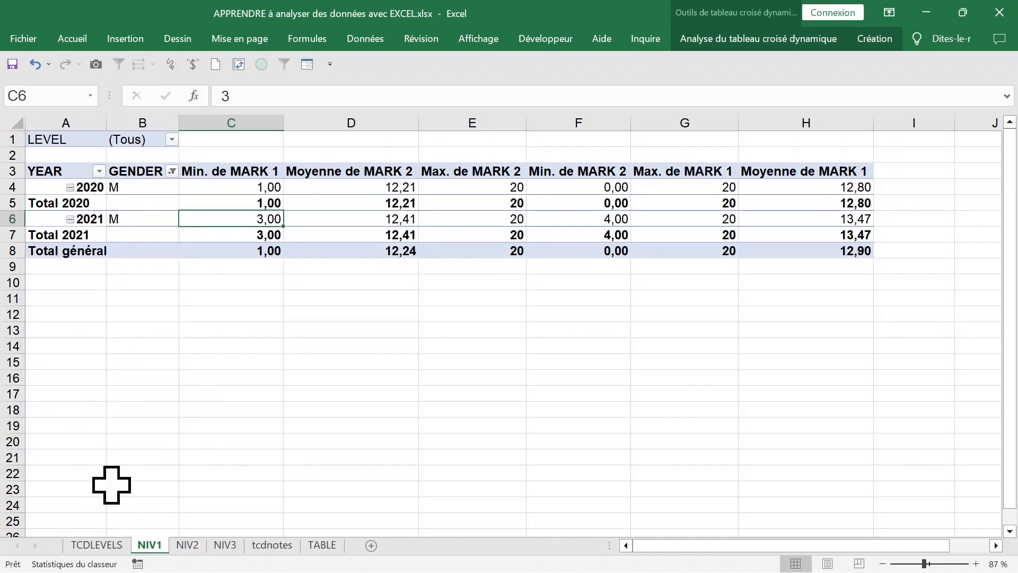
Step: Switch the NIV1 pivot table's GENDER filter to show only F
left_click(172, 172)
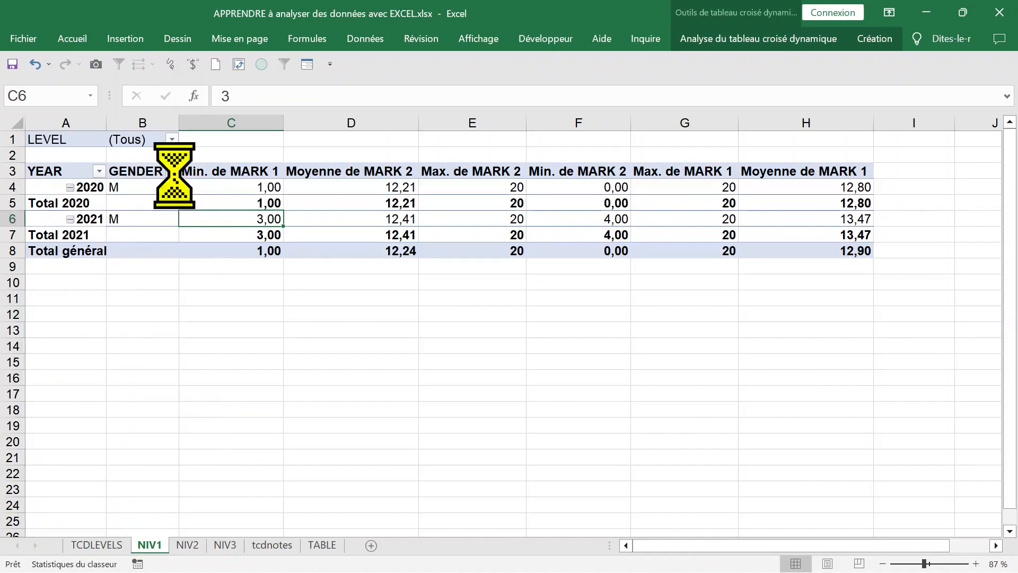
left_click(40, 344)
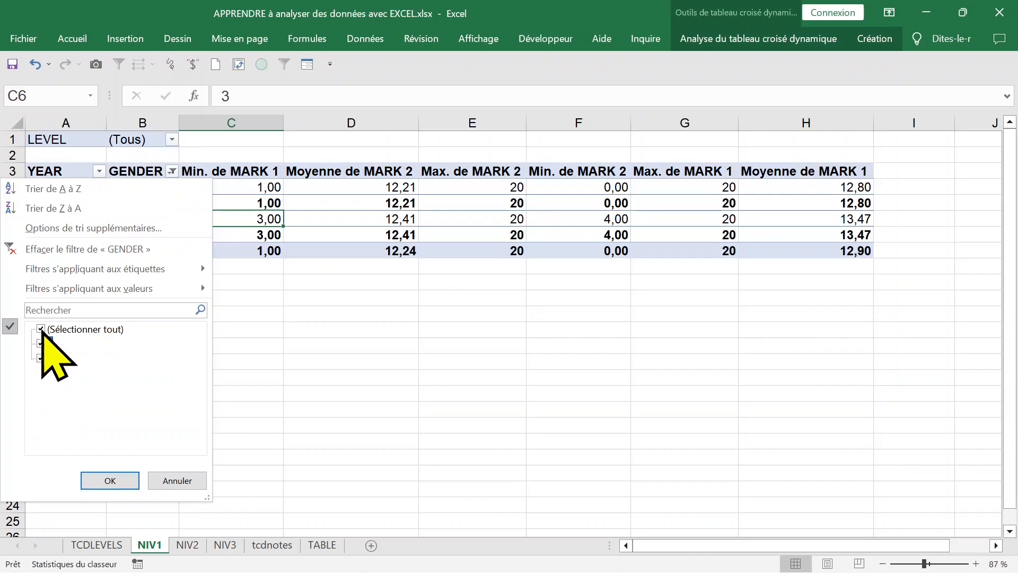
left_click(42, 329)
left_click(40, 358)
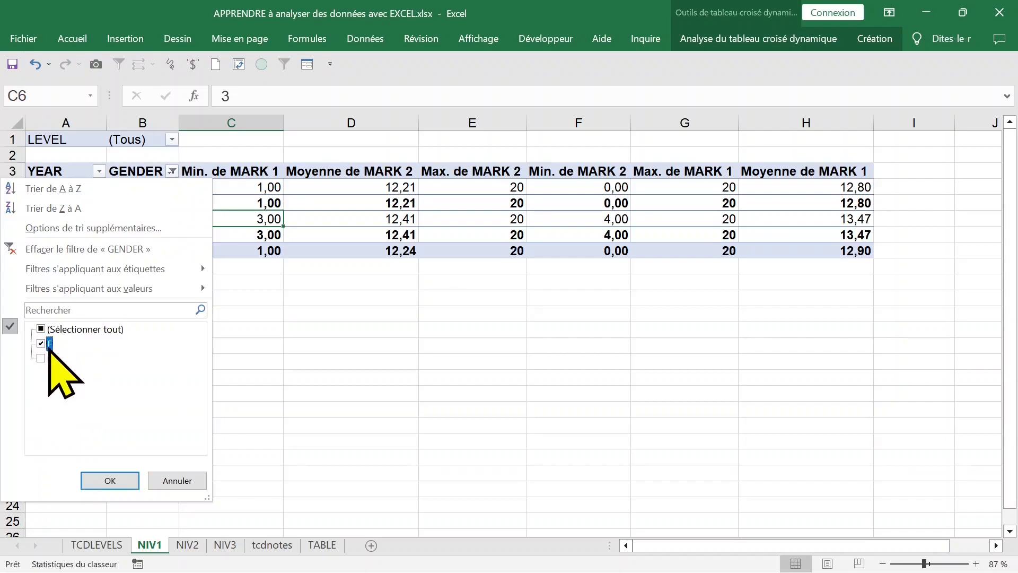
left_click(109, 480)
Step: Reselect all items in the GENDER filter of the NIV1 pivot table
left_click(172, 173)
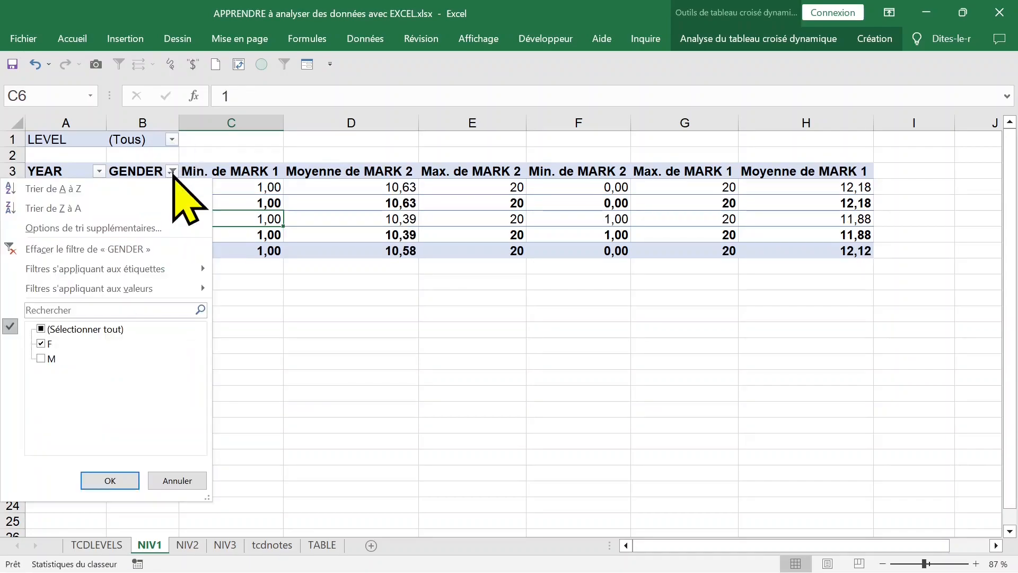
left_click(41, 329)
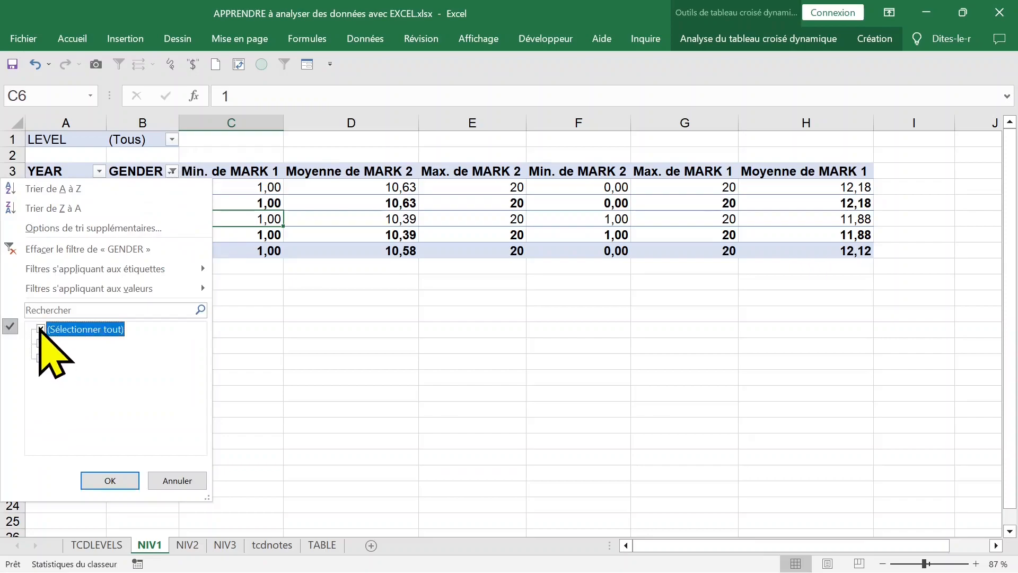
left_click(110, 480)
left_click(361, 347)
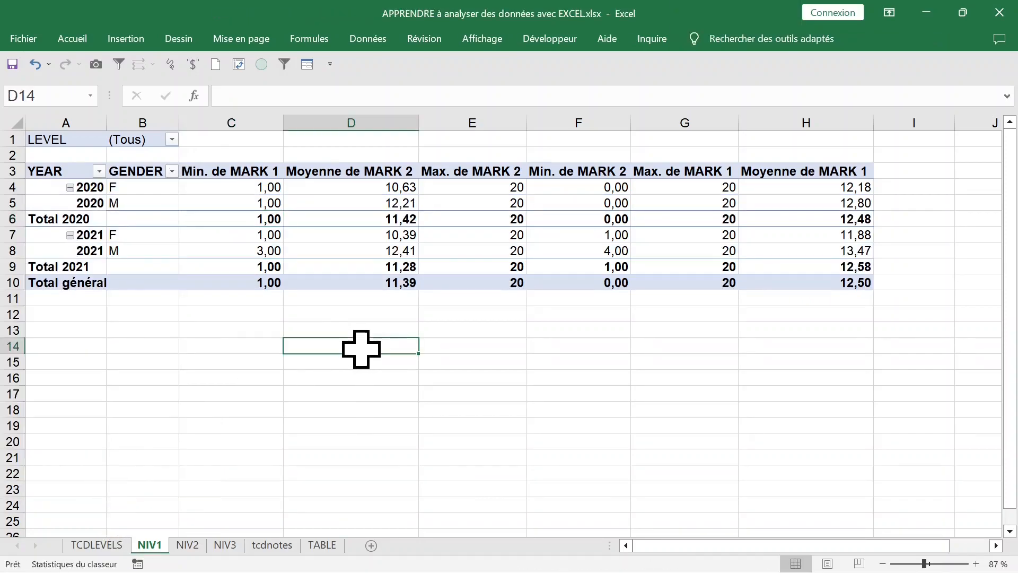
Step: Extract the source records behind the Total 2020 value of Min. de MARK 1 to a new sheet and review its columns
left_click(385, 280)
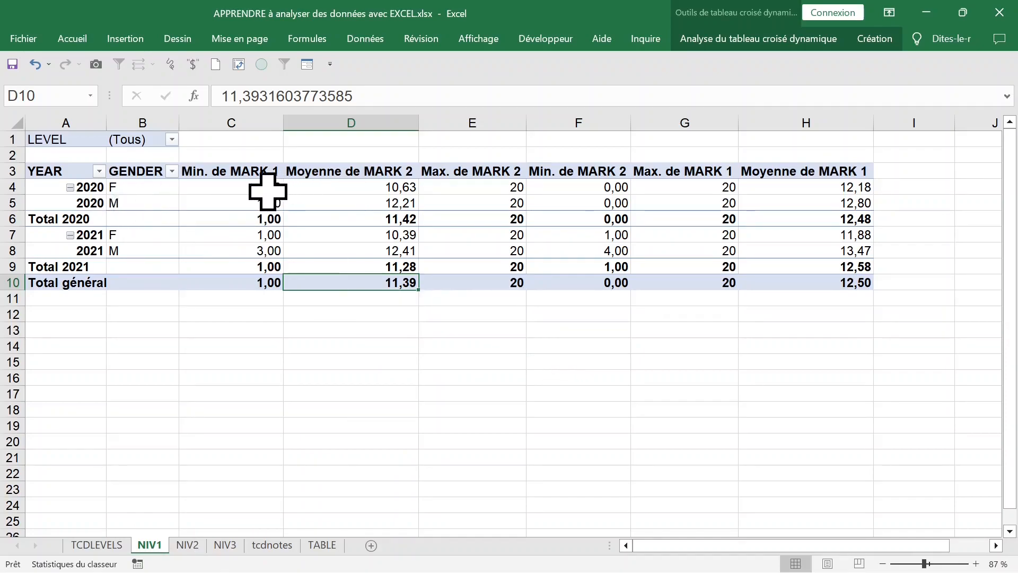
left_click(841, 202)
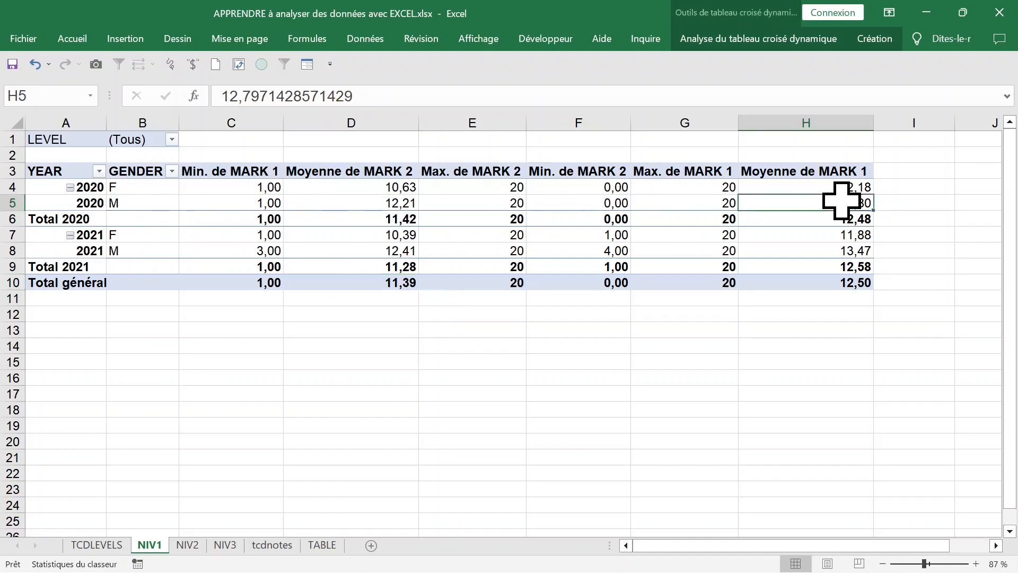
left_click(705, 201)
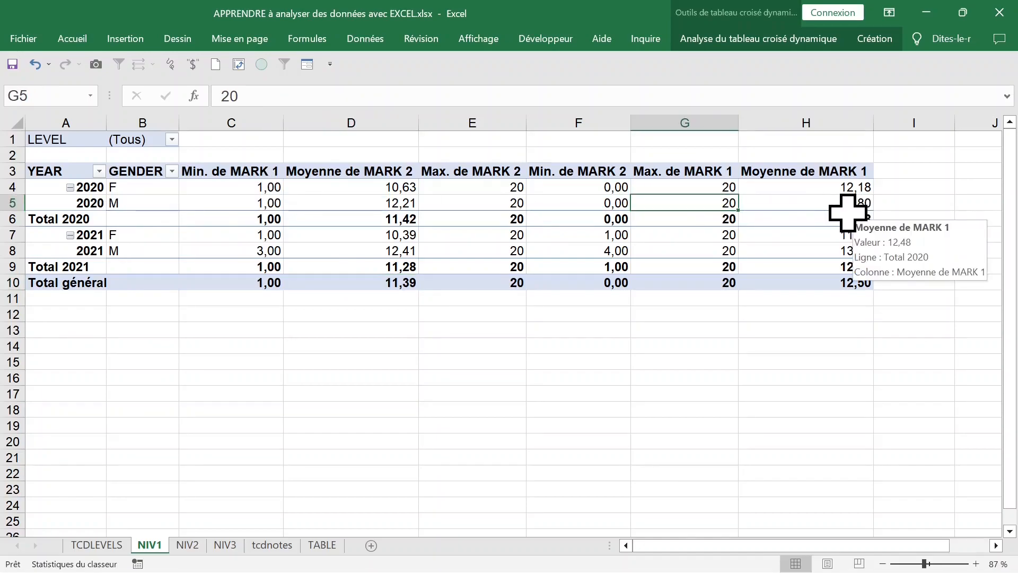
left_click(270, 218)
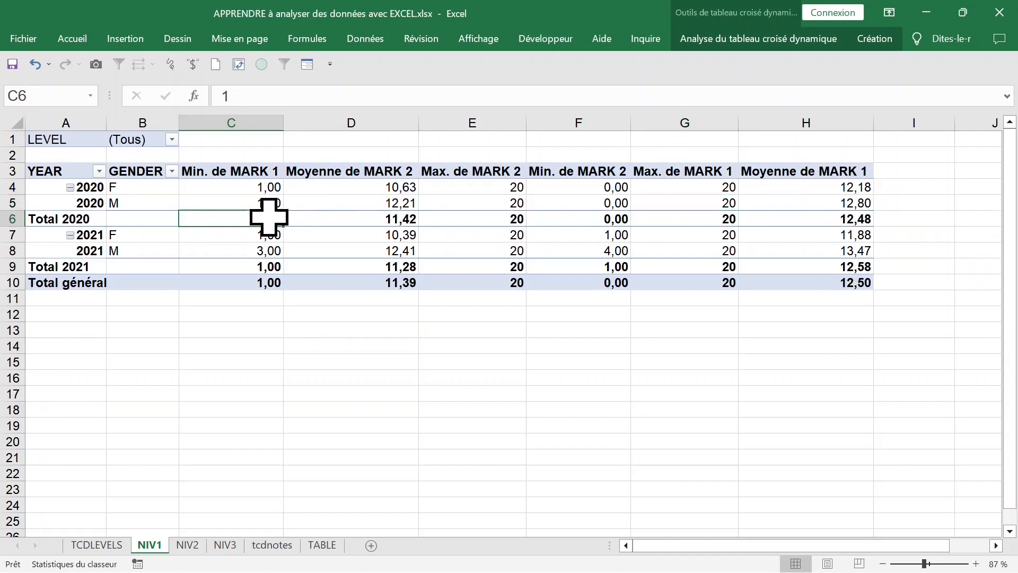
double_click(241, 217)
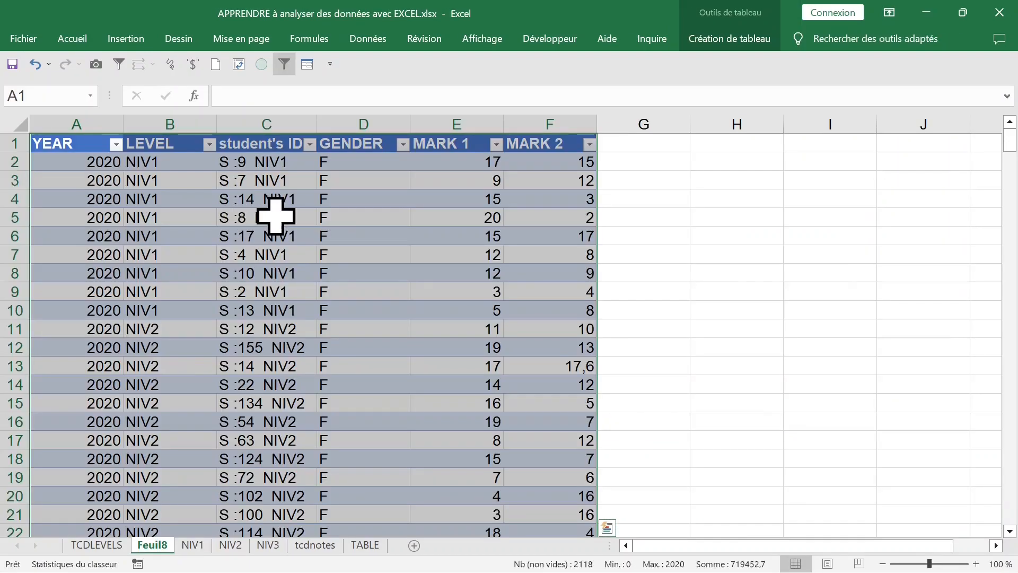
left_click(158, 218)
left_click(87, 123)
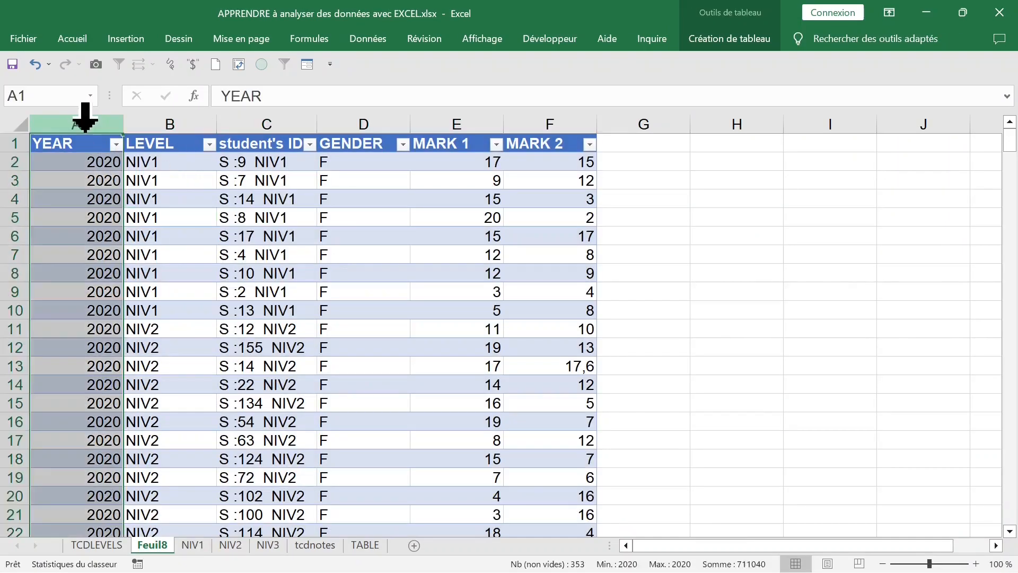
left_click(391, 126)
left_click(460, 136)
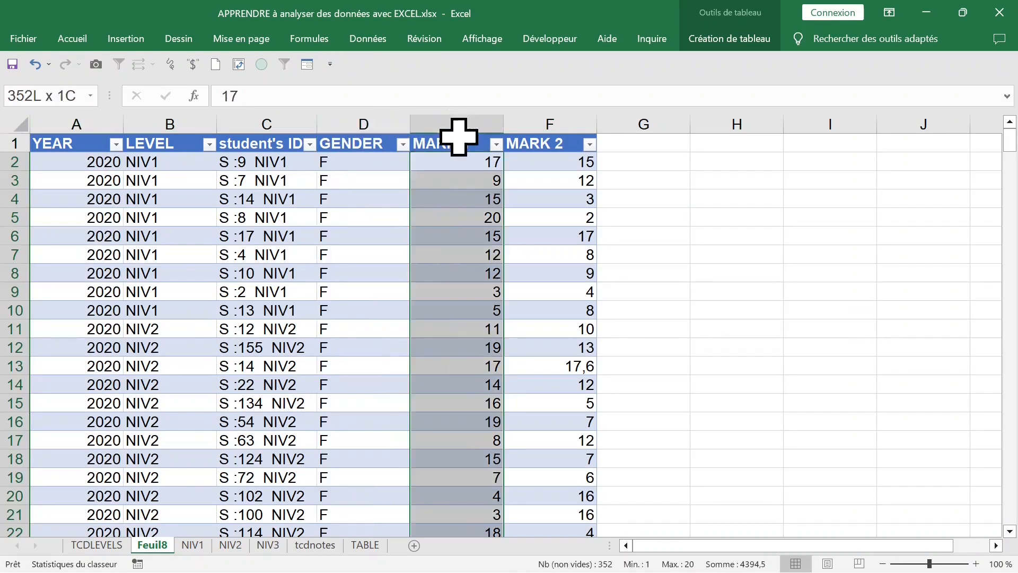
left_click(448, 198)
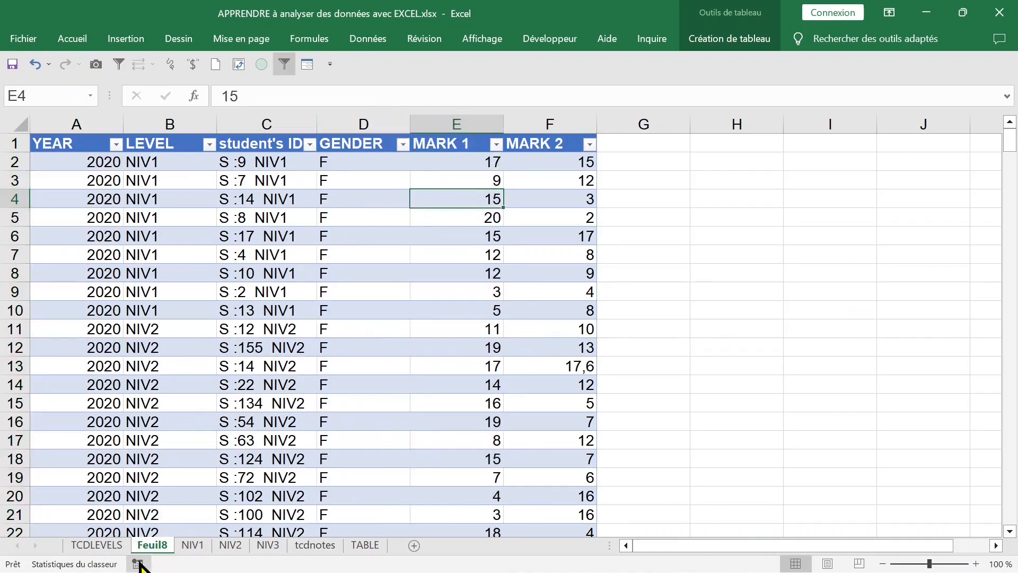
Step: Rename the sheet holding the extracted 2020 records as MISTE2020
right_click(154, 546)
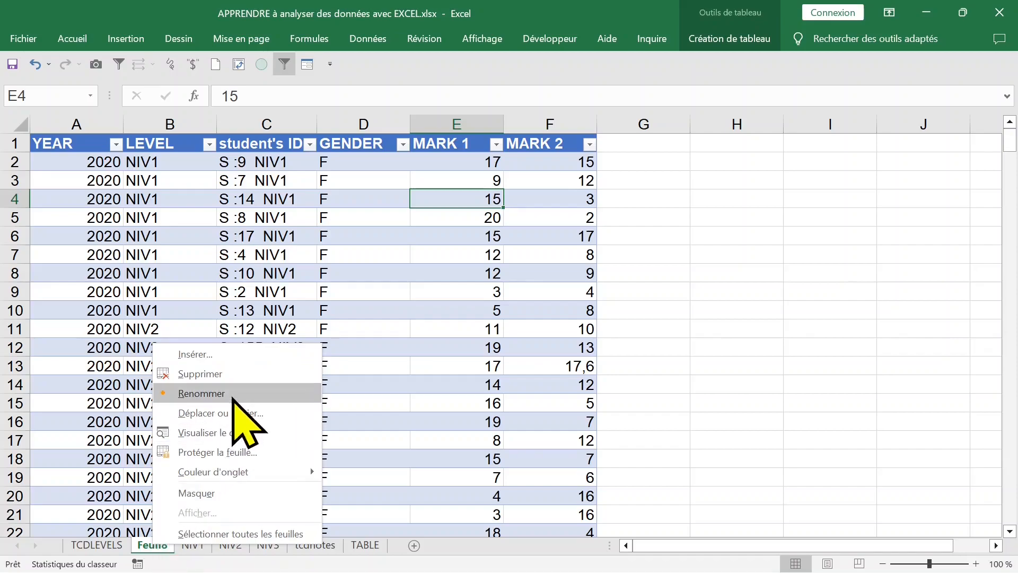
left_click(75, 428)
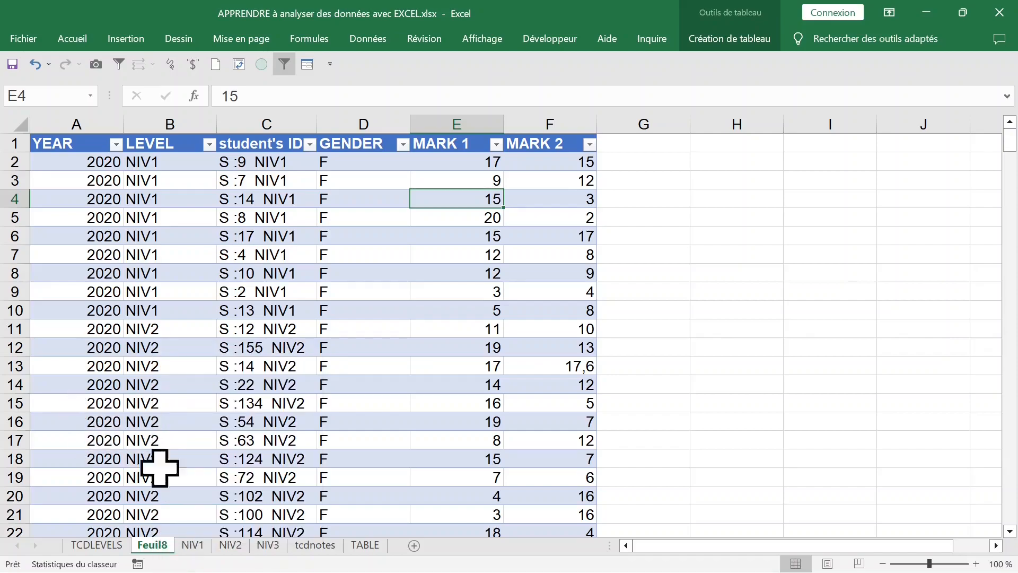
double_click(162, 544)
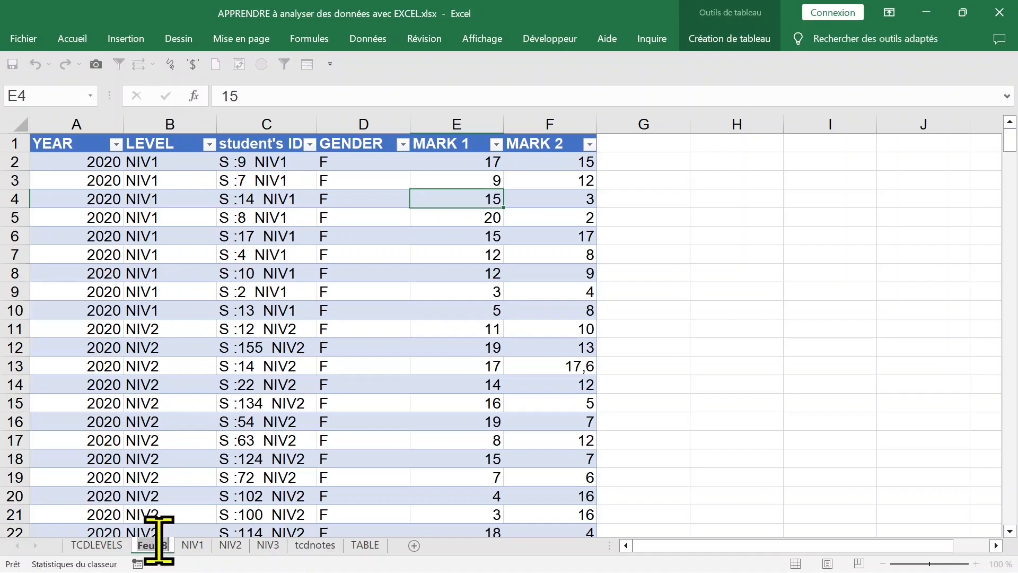
type("MI")
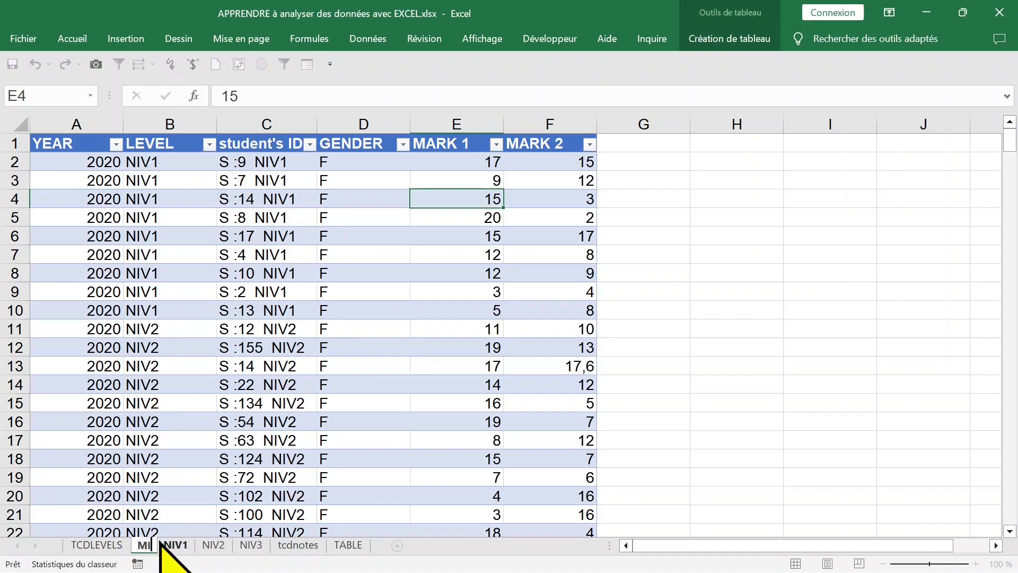
type("SE2020")
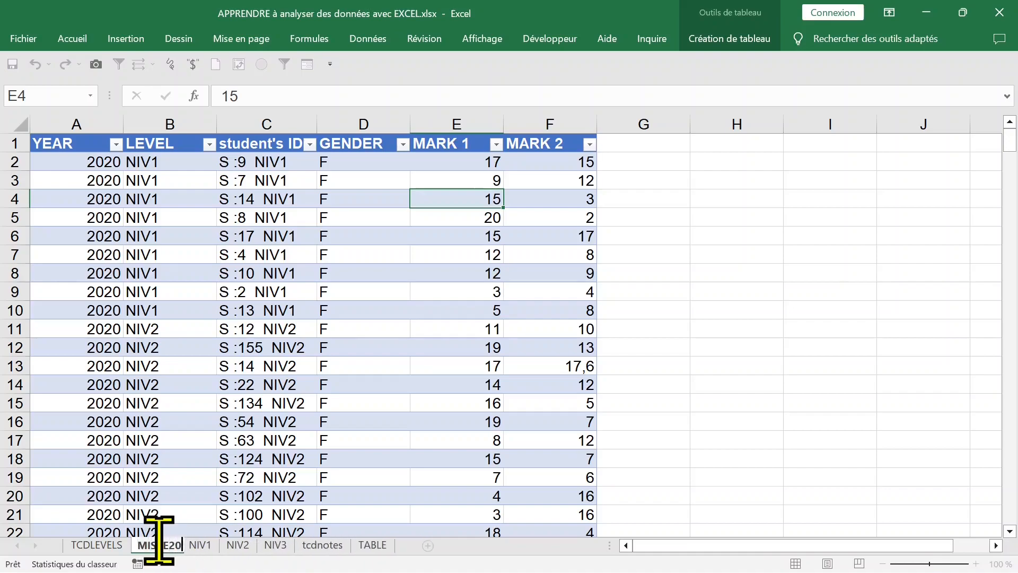
left_click(271, 421)
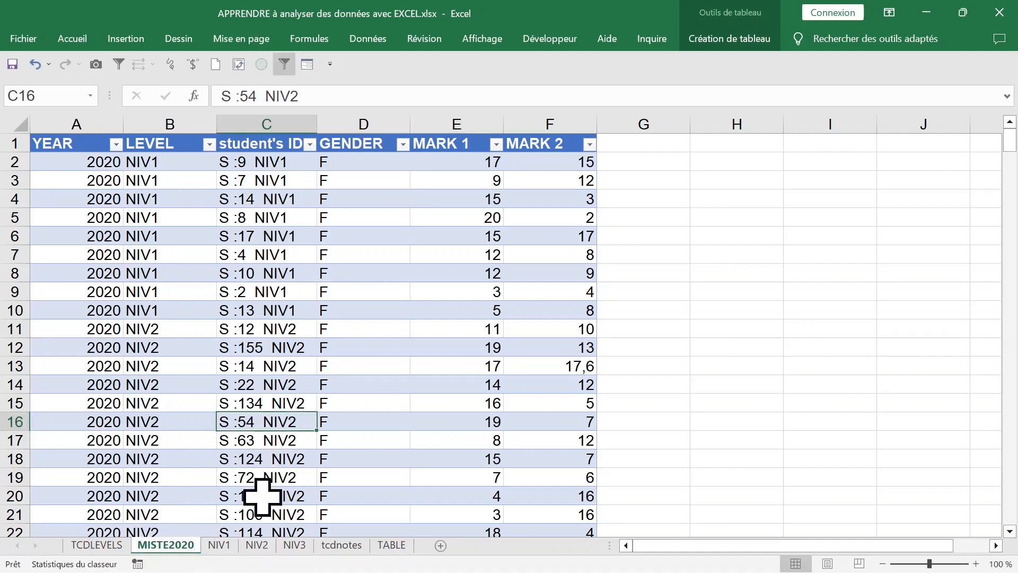
Step: Extract the source records behind the Total 2021 value of Moyenne de MARK 2 on the NIV1 sheet to a new sheet
left_click(226, 547)
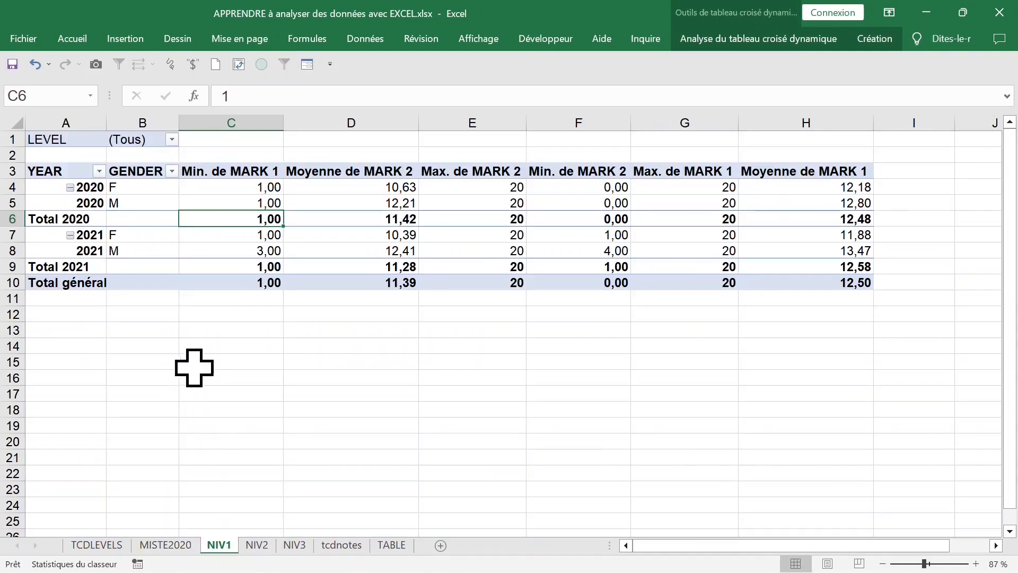
left_click(269, 254)
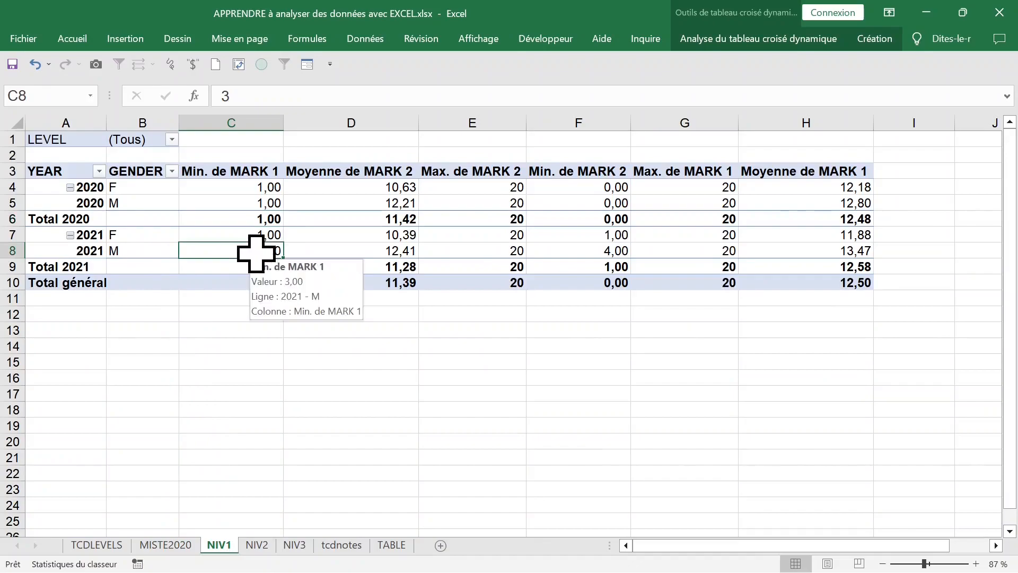
left_click(262, 271)
left_click(376, 269)
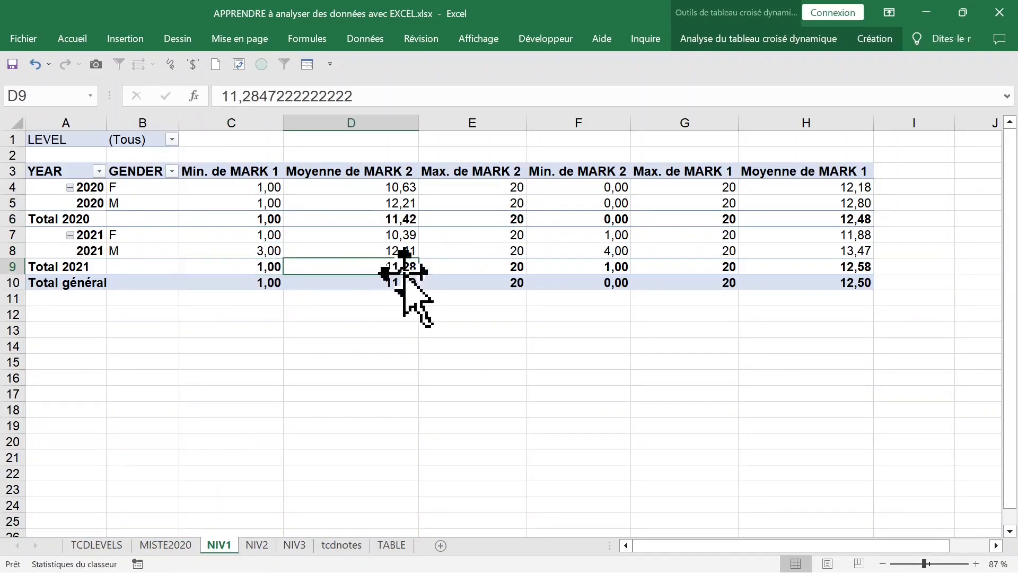
double_click(374, 268)
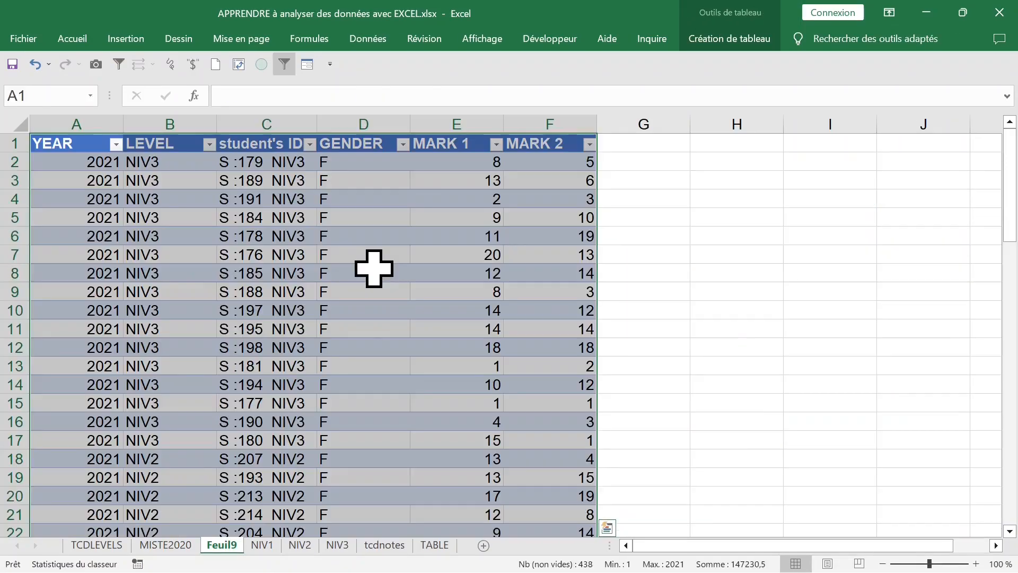
left_click(211, 270)
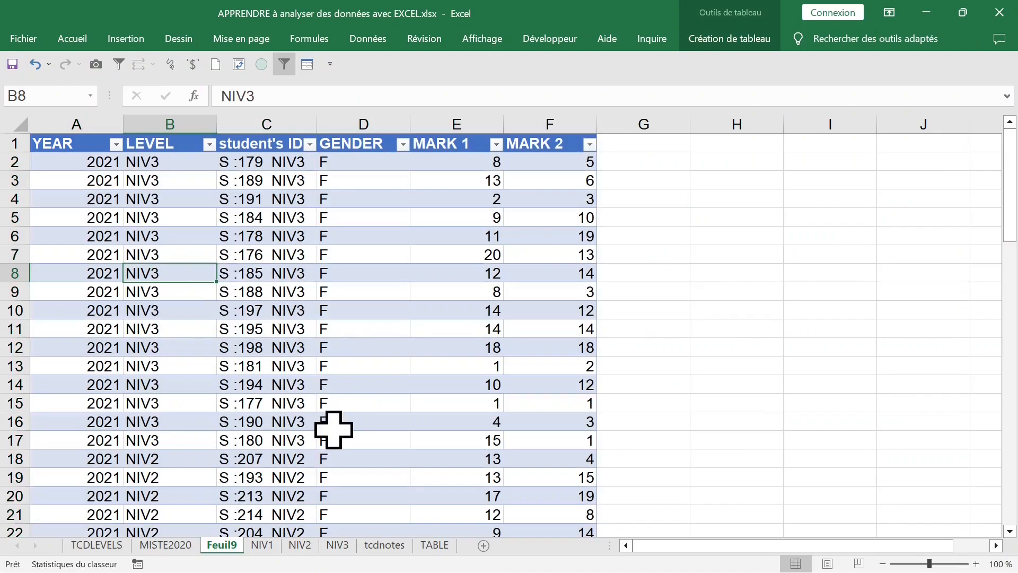
Step: Rename the sheet holding the extracted 2021 records as LISTE2021 and return to the NIV1 pivot table
double_click(227, 544)
type("LISTE2021")
left_click(285, 545)
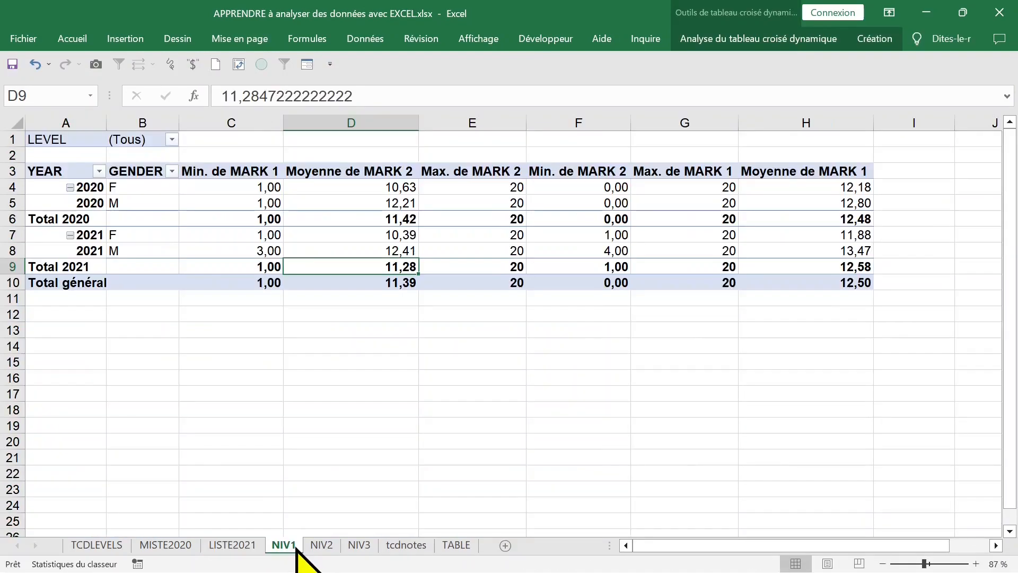
left_click(187, 217)
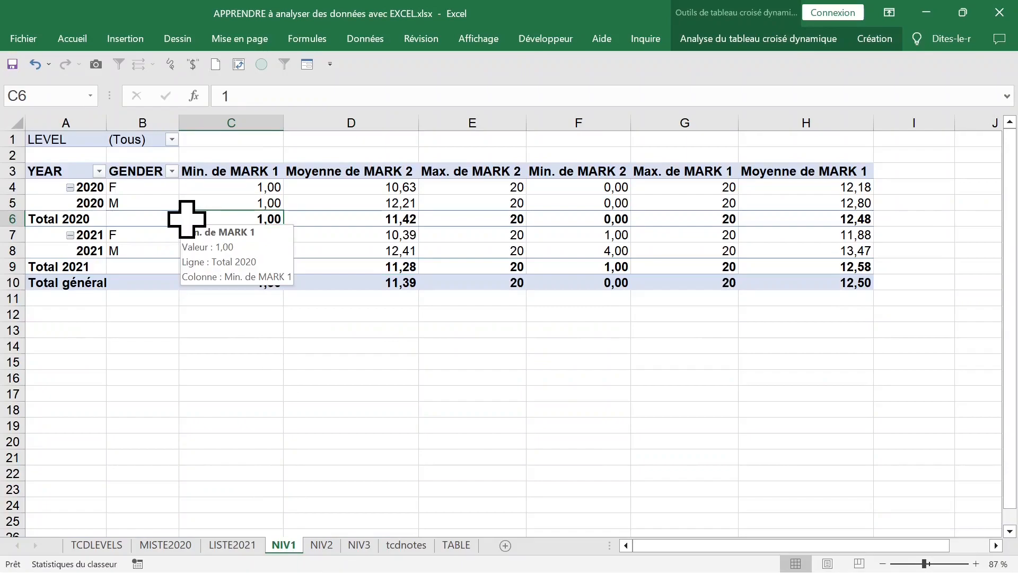